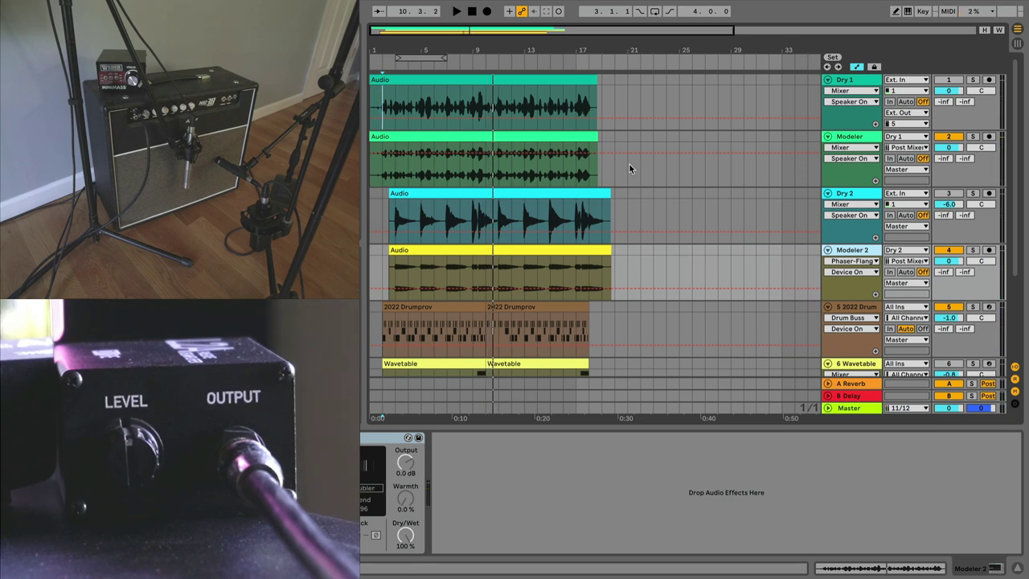
# - Inspect the Modeler and 2022 Drum device chains, ending on the Modeler's empty effects chain
pyautogui.click(861, 138)
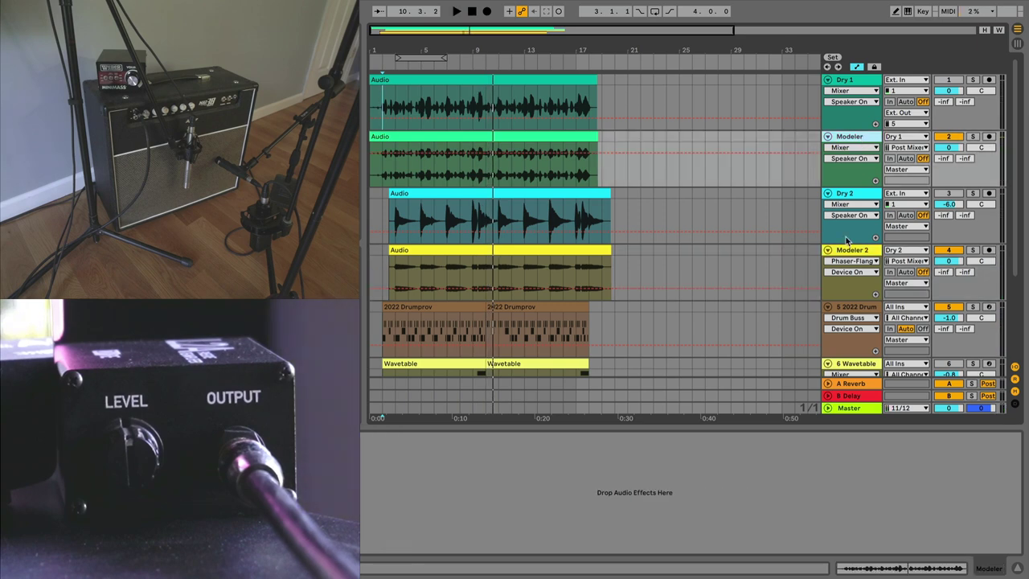
pyautogui.scroll(-3, 846, 243)
pyautogui.click(846, 215)
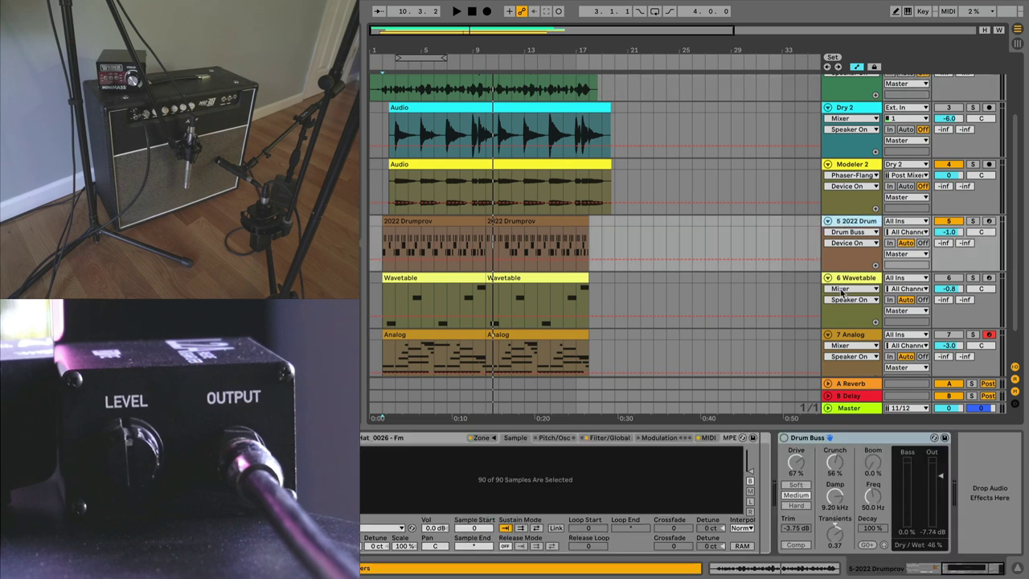
pyautogui.scroll(3, 844, 257)
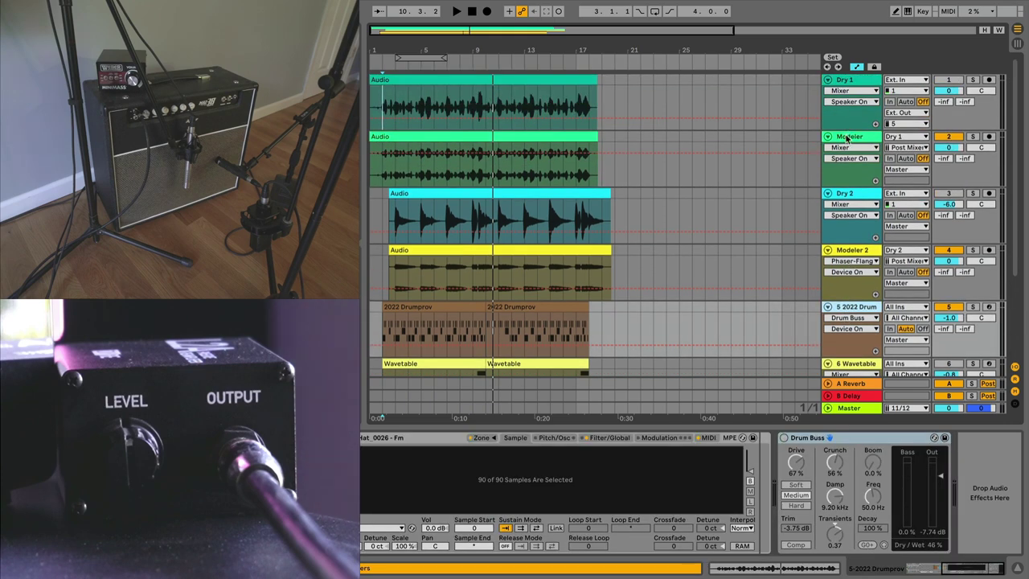
pyautogui.click(847, 138)
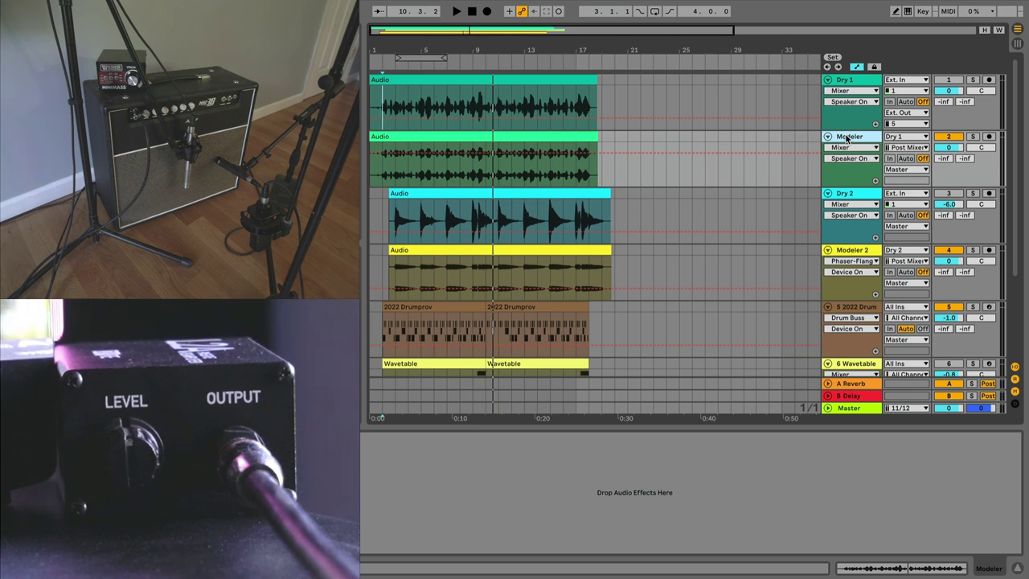
# - Solo Dry 1, route its output to Ext. Out channel 5, and start playback
pyautogui.click(972, 80)
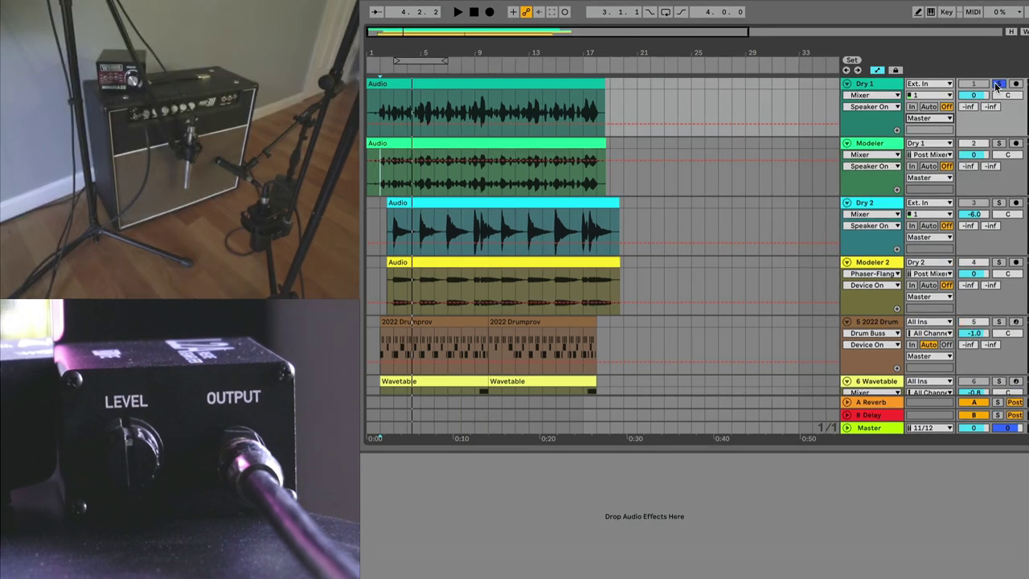
pyautogui.click(997, 84)
pyautogui.click(935, 118)
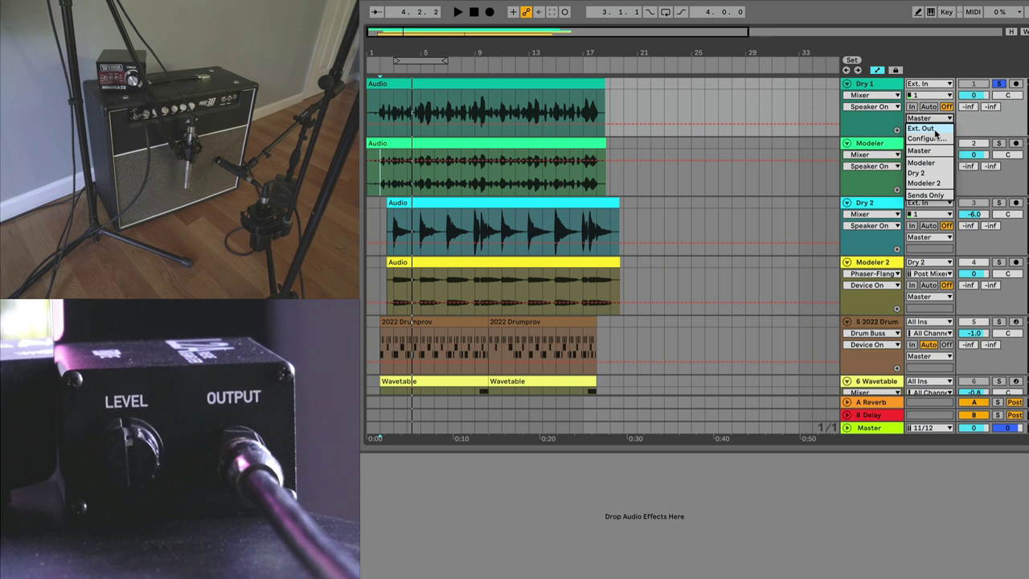
pyautogui.click(934, 129)
pyautogui.click(930, 131)
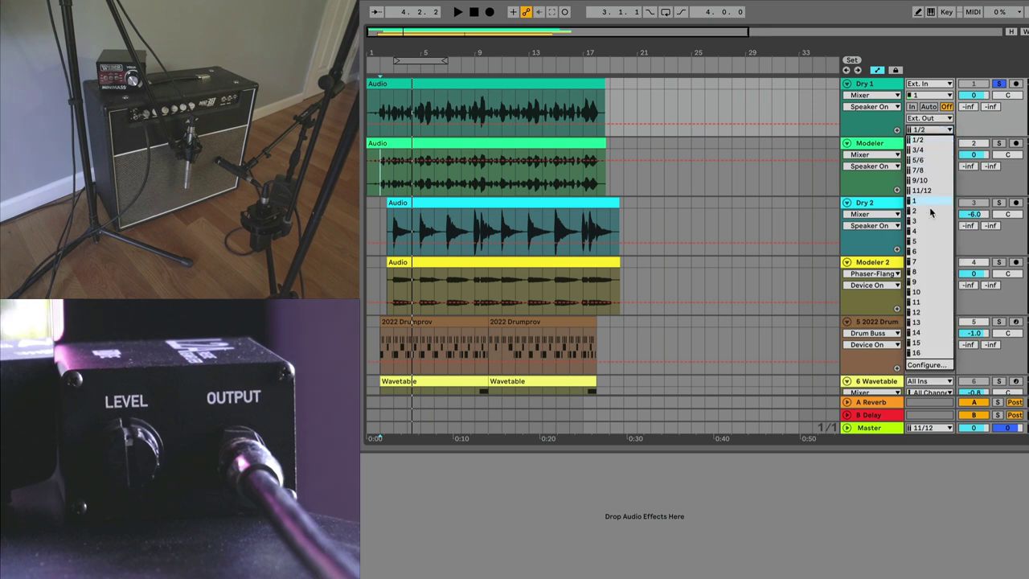
pyautogui.click(930, 242)
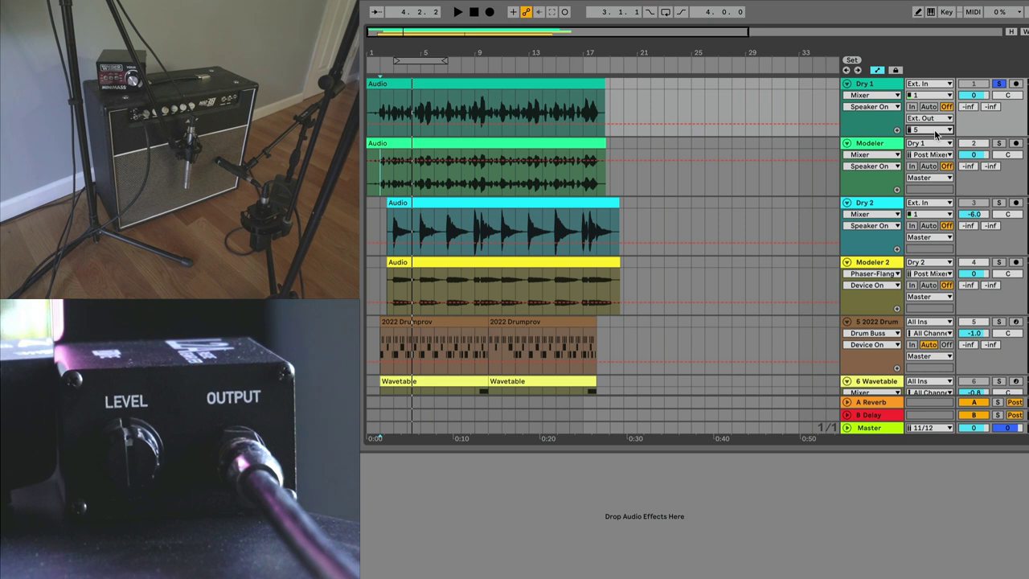
pyautogui.press('space')
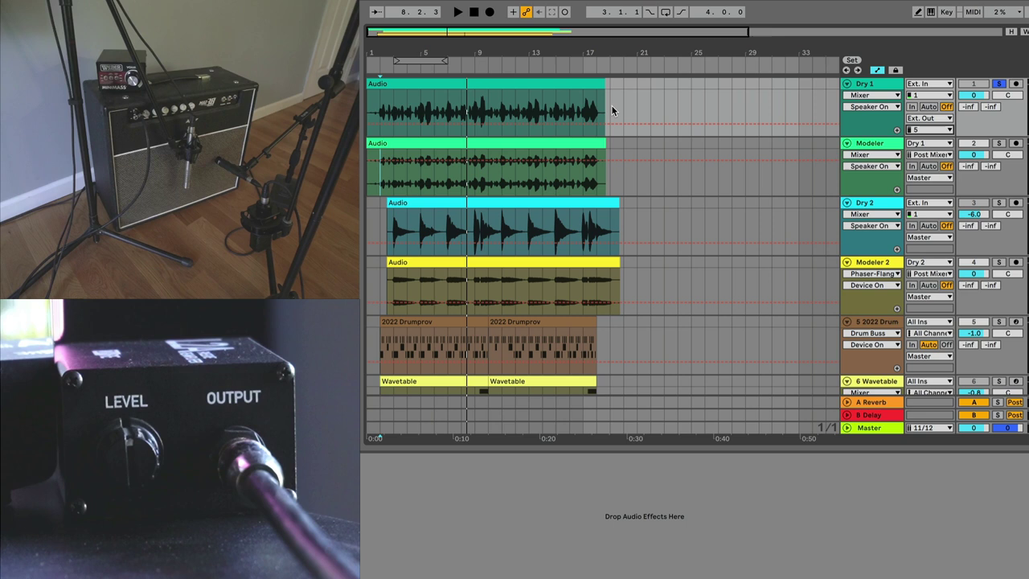
pyautogui.press('space')
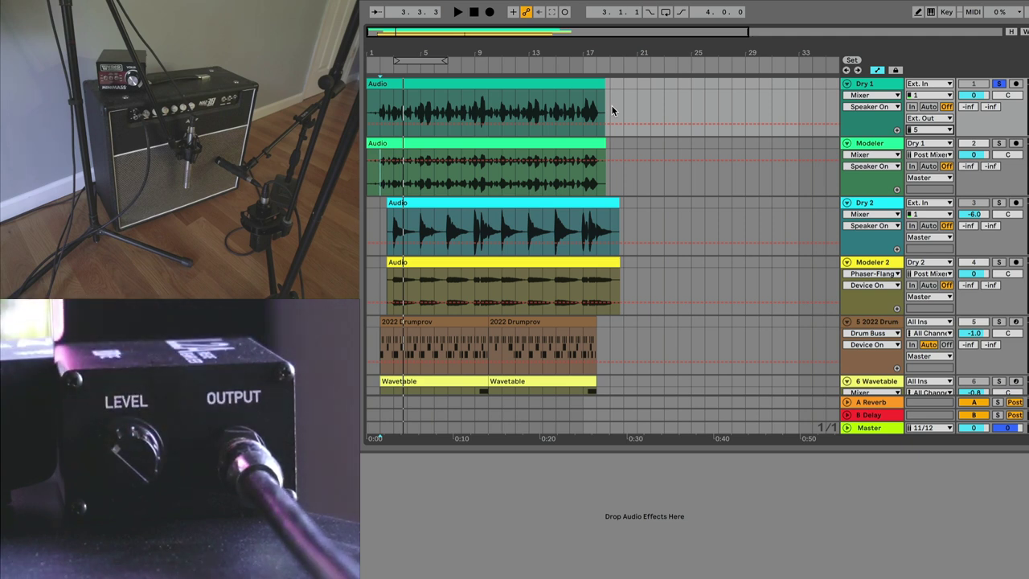
pyautogui.press('space')
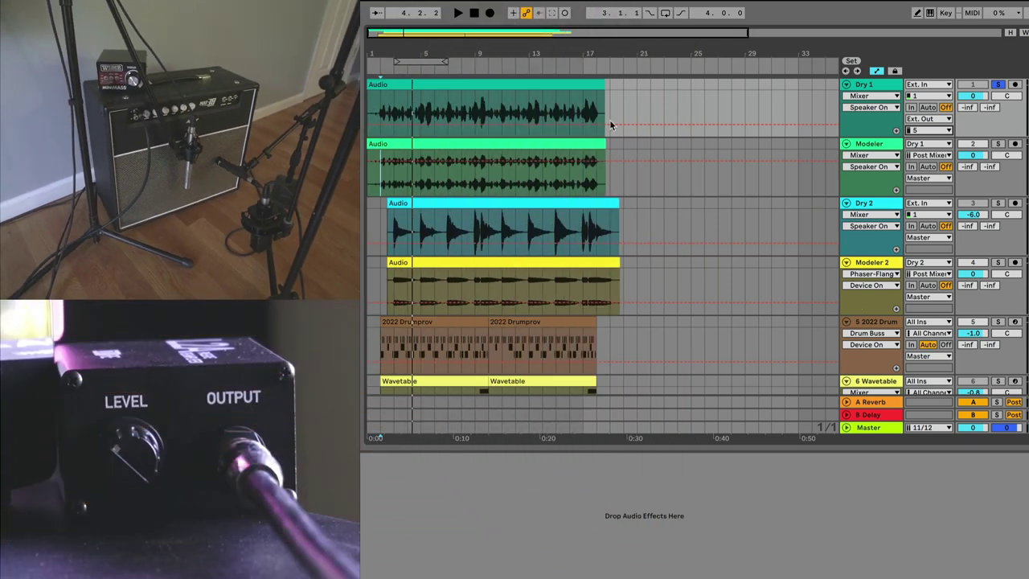
# - Return to the song start and insert three audio tracks below Dry 1
pyautogui.click(503, 87)
pyautogui.click(890, 87)
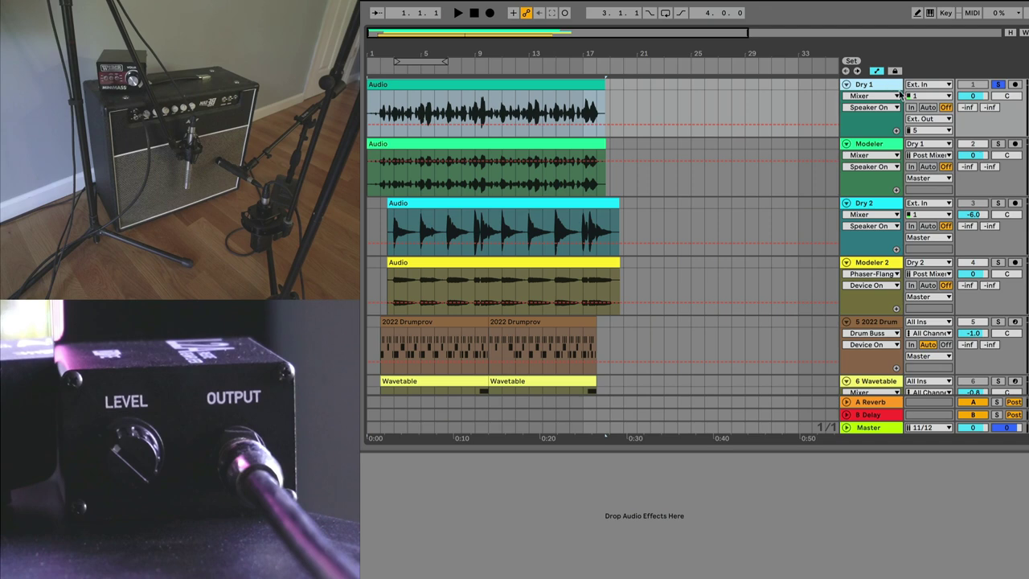
pyautogui.hotkey('ctrl', 't')
pyautogui.hotkey('ctrl', 't')
pyautogui.hotkey('ctrl', 't')
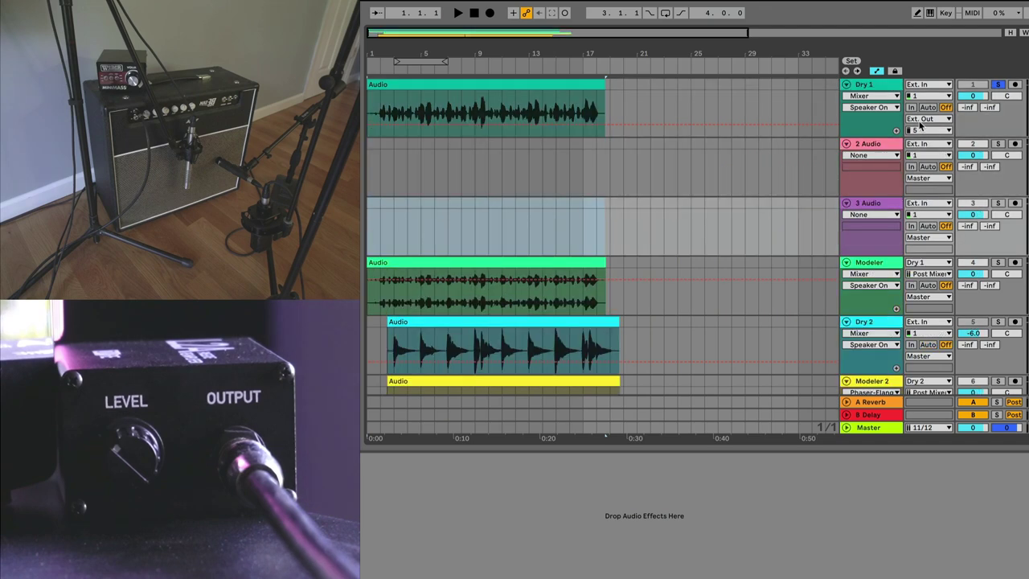
# - Rename the three new tracks rm6, sm57 and lct440
pyautogui.click(881, 153)
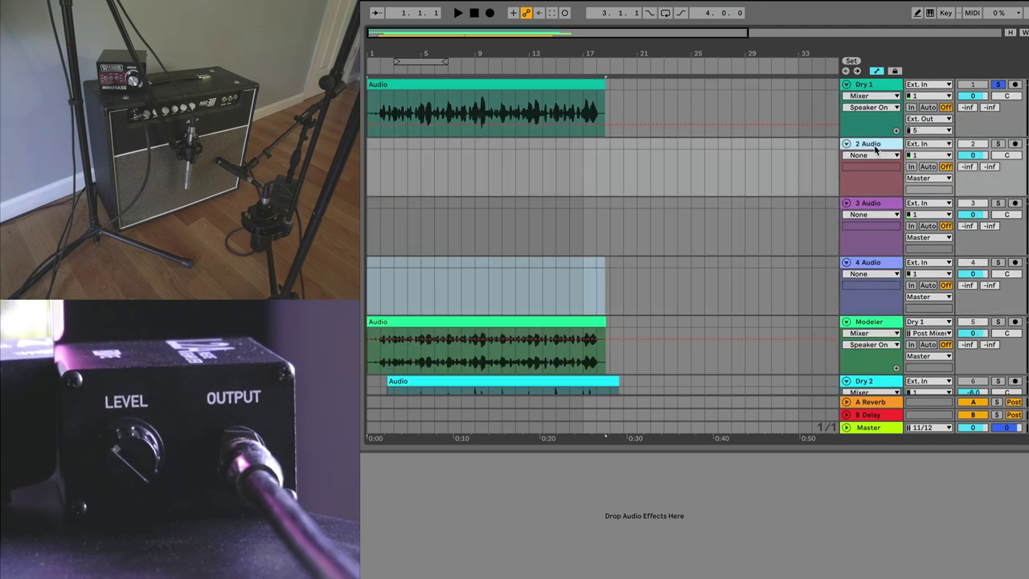
pyautogui.rightClick(873, 144)
pyautogui.click(898, 199)
pyautogui.write('rm6')
pyautogui.click(876, 202)
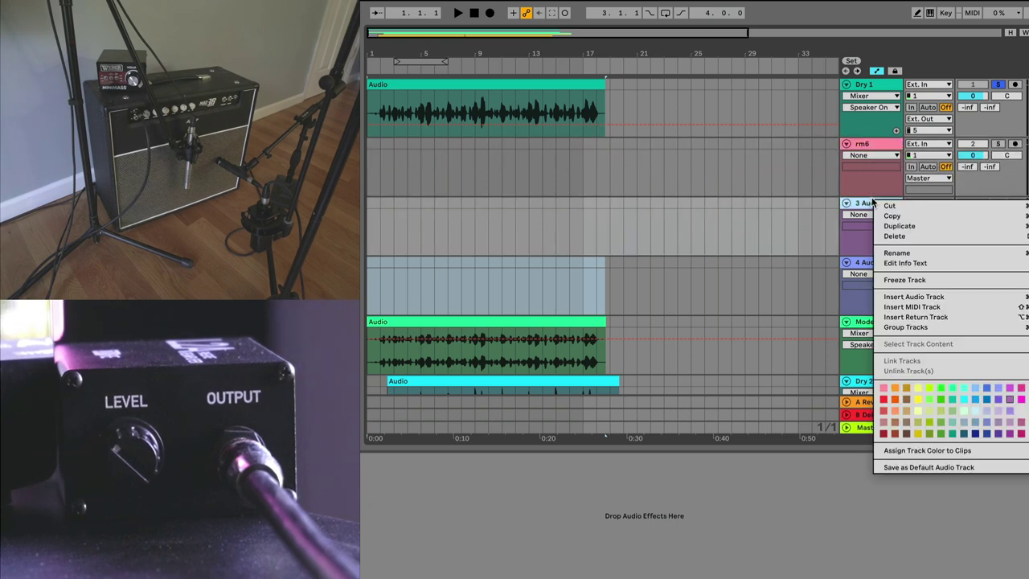
pyautogui.rightClick(875, 203)
pyautogui.click(917, 254)
pyautogui.write('sm')
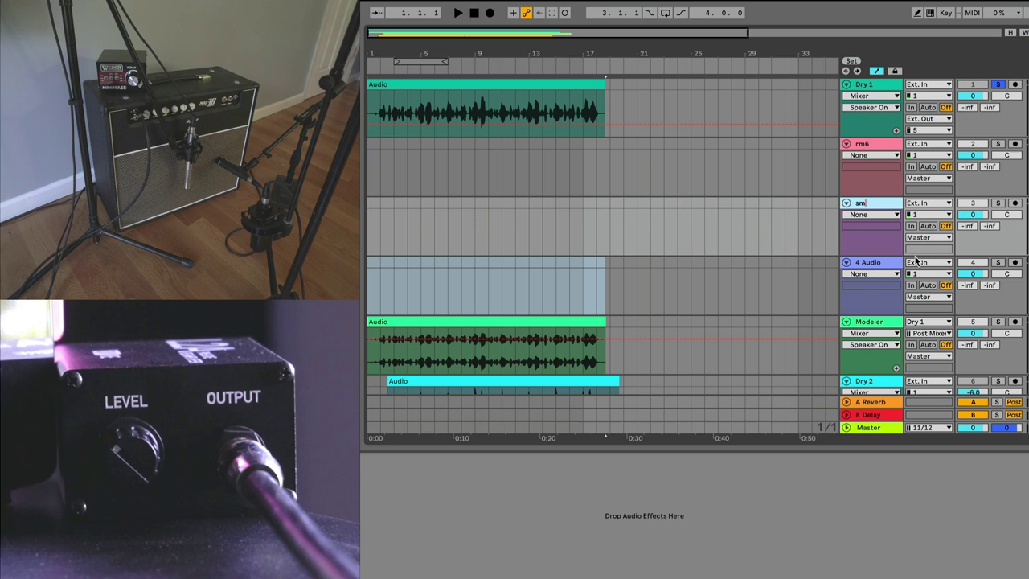
pyautogui.write('57')
pyautogui.rightClick(890, 266)
pyautogui.press('super+r')
pyautogui.write('lct440')
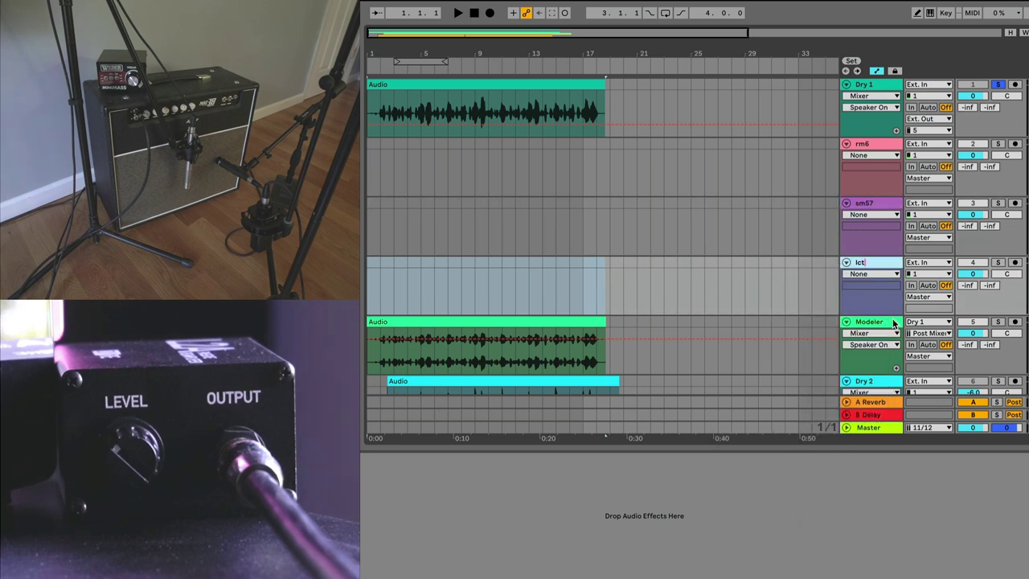
# - Select rm6, sm57 and lct440 and record-arm them together
pyautogui.click(886, 145)
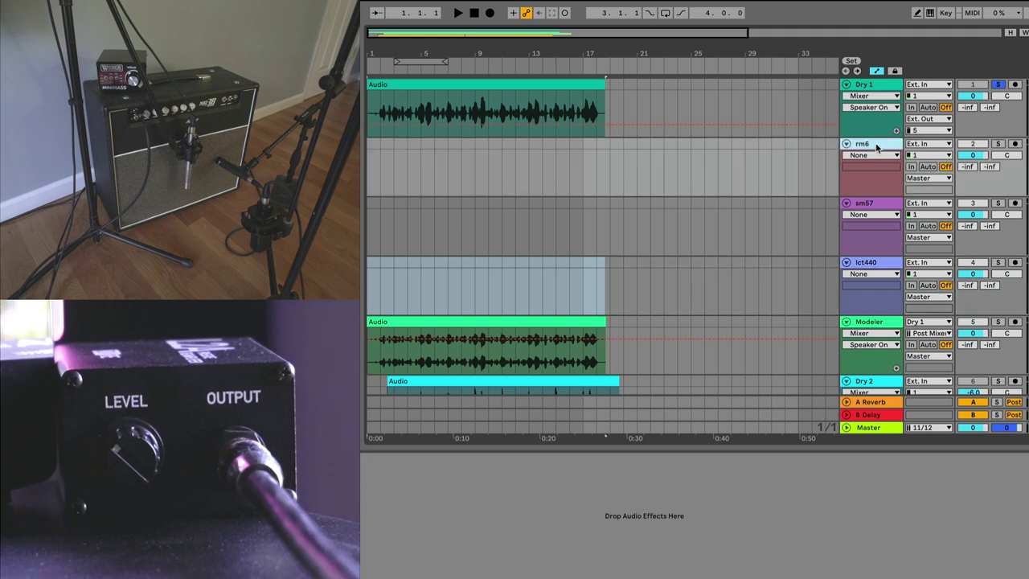
pyautogui.keyDown('shift'); pyautogui.click(868, 263); pyautogui.keyUp('shift')
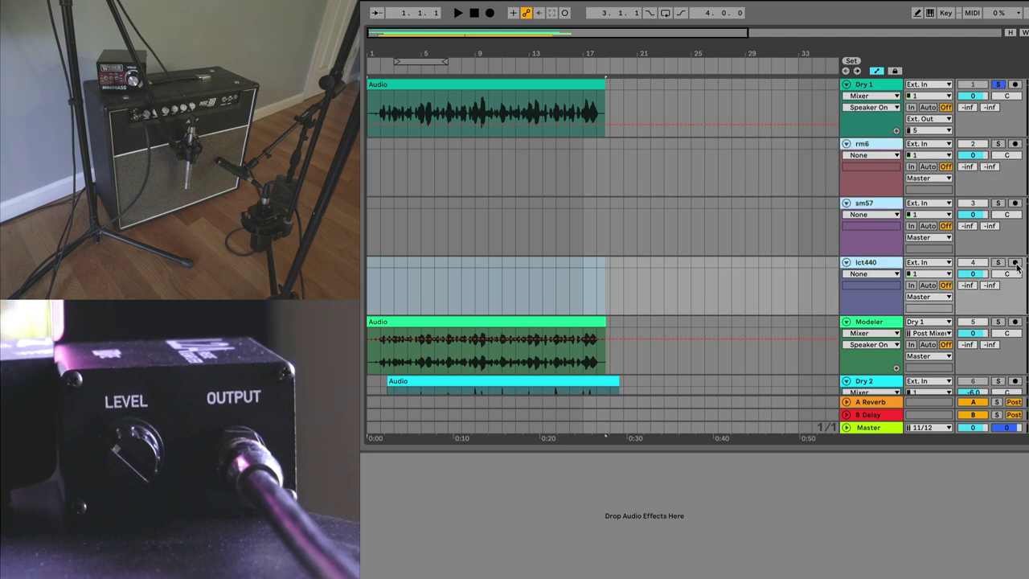
pyautogui.click(1015, 263)
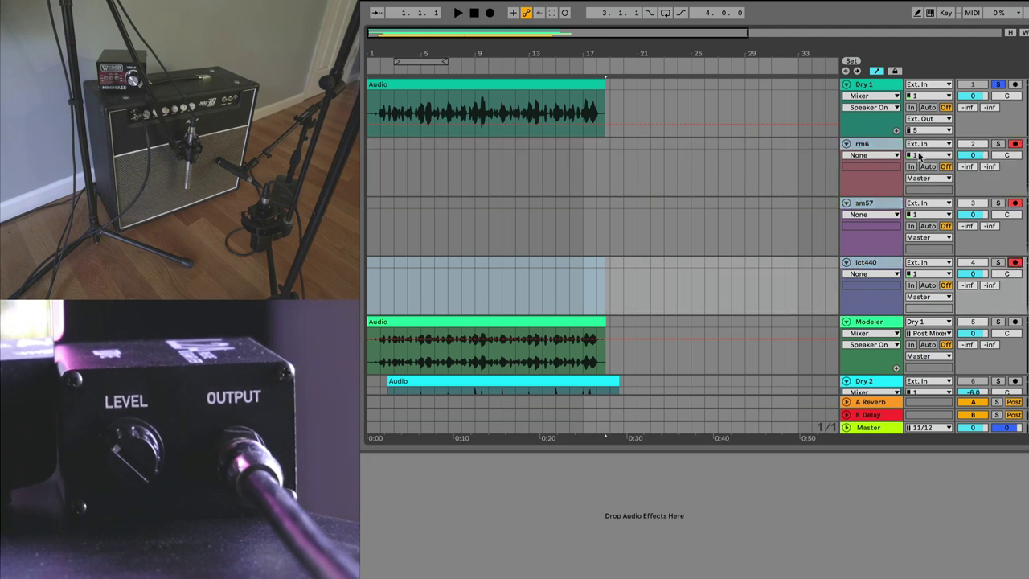
# - Set sm57's input to channel 3 and lct440's to channel 4, then start Arrangement recording
pyautogui.click(890, 205)
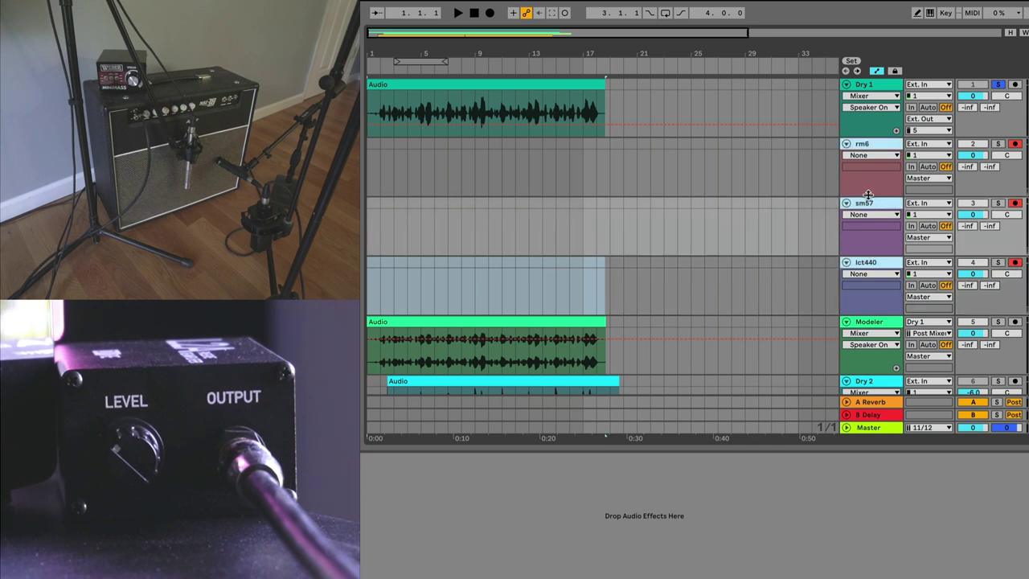
pyautogui.click(921, 214)
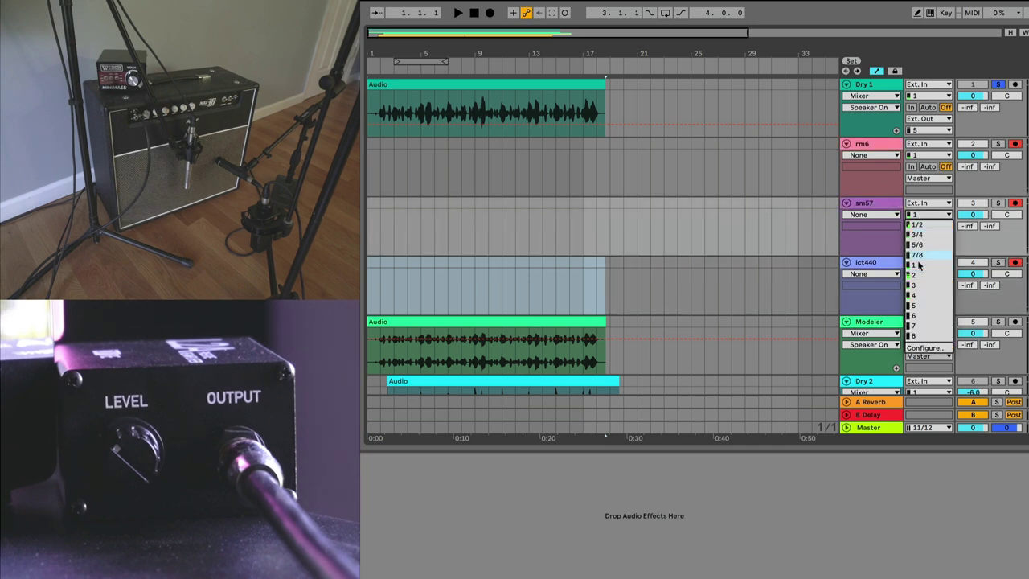
pyautogui.click(913, 276)
pyautogui.click(921, 215)
pyautogui.click(914, 285)
pyautogui.click(925, 275)
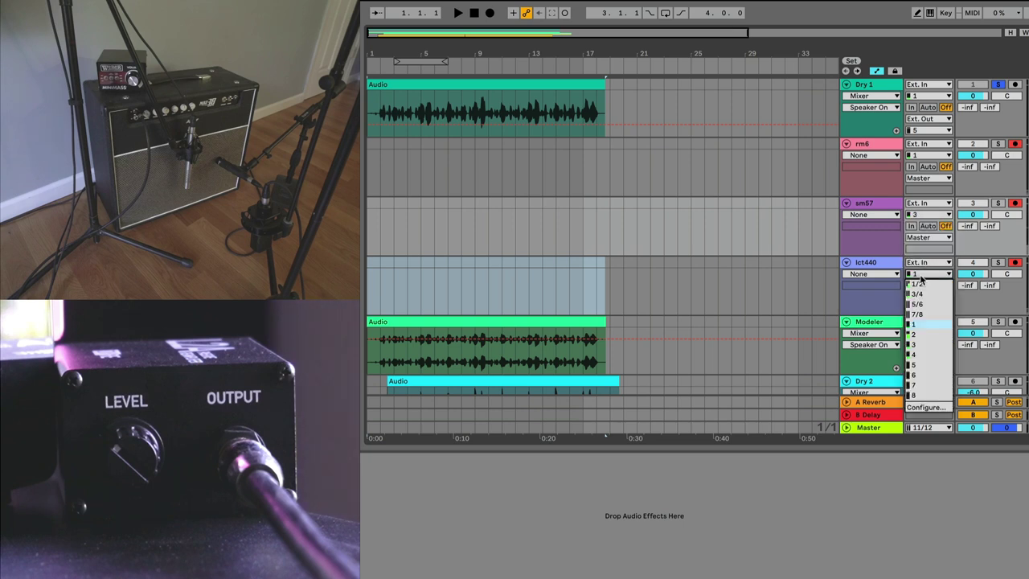
pyautogui.click(921, 355)
pyautogui.click(488, 14)
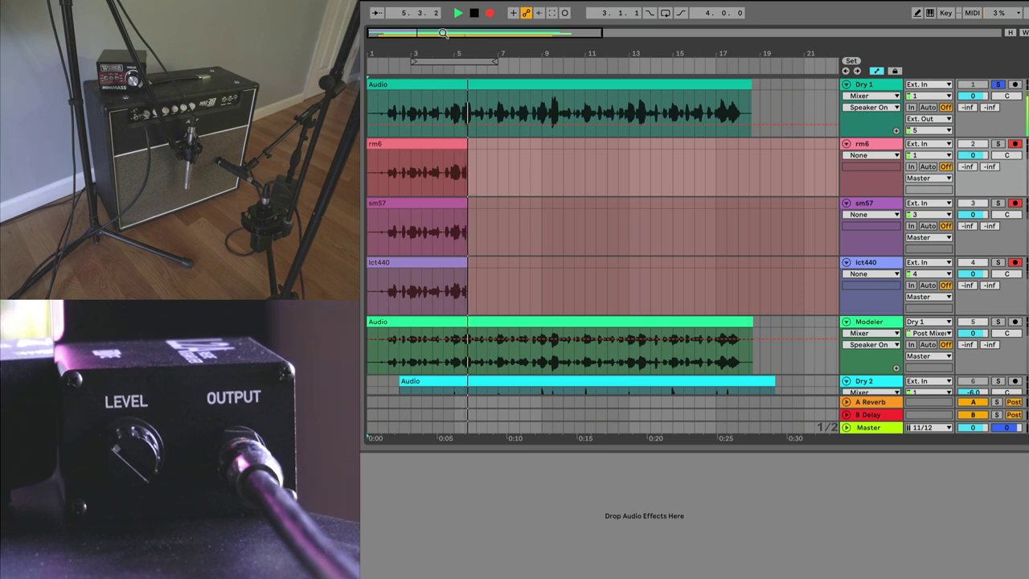
# - Record the amp through the Dry 1 part, stop, and zoom in on the new clips
pyautogui.moveTo(442, 33); pyautogui.dragTo(448, 33)
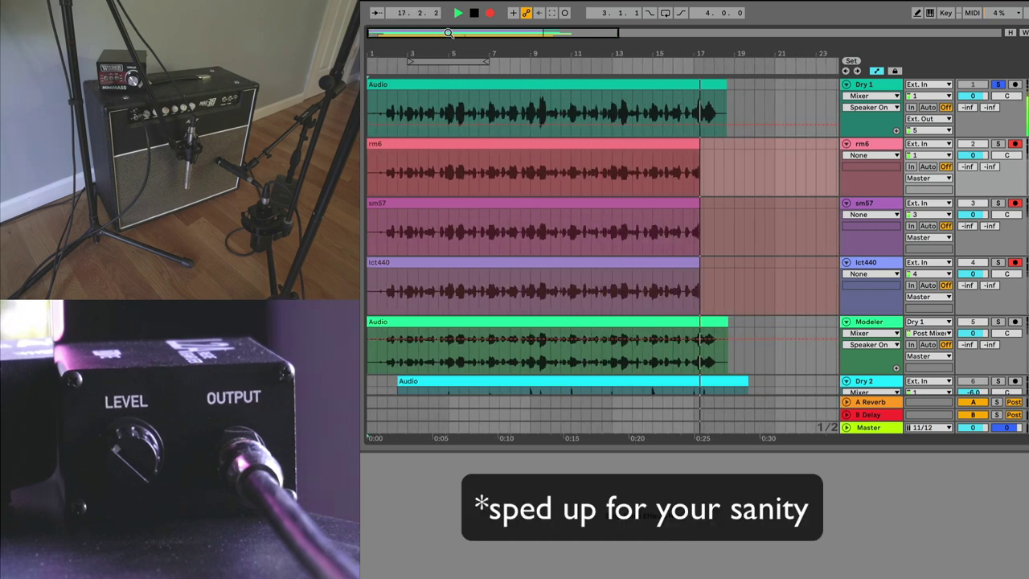
pyautogui.press('space')
pyautogui.moveTo(434, 32)
pyautogui.mouseDown()
pyautogui.moveTo(430, 40)
pyautogui.moveTo(462, 51)
pyautogui.mouseUp()
pyautogui.click(527, 112)
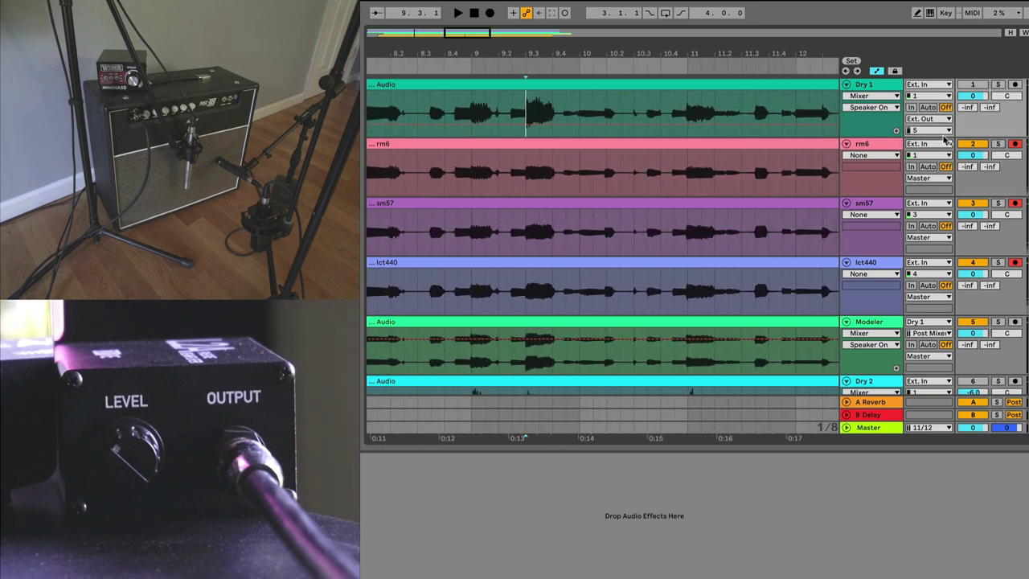
pyautogui.press('space')
pyautogui.click(998, 144)
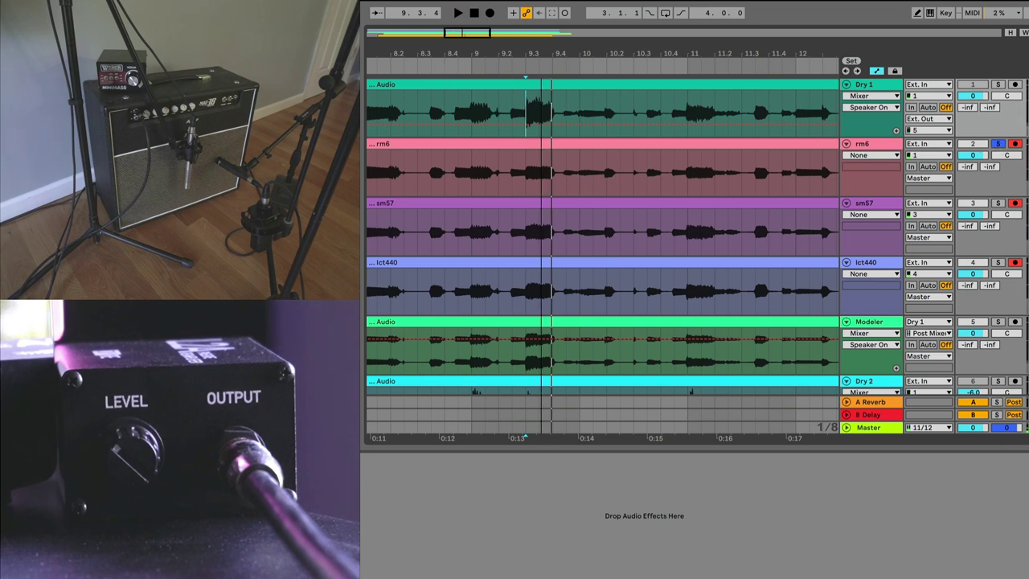
pyautogui.moveTo(460, 38); pyautogui.dragTo(460, 33)
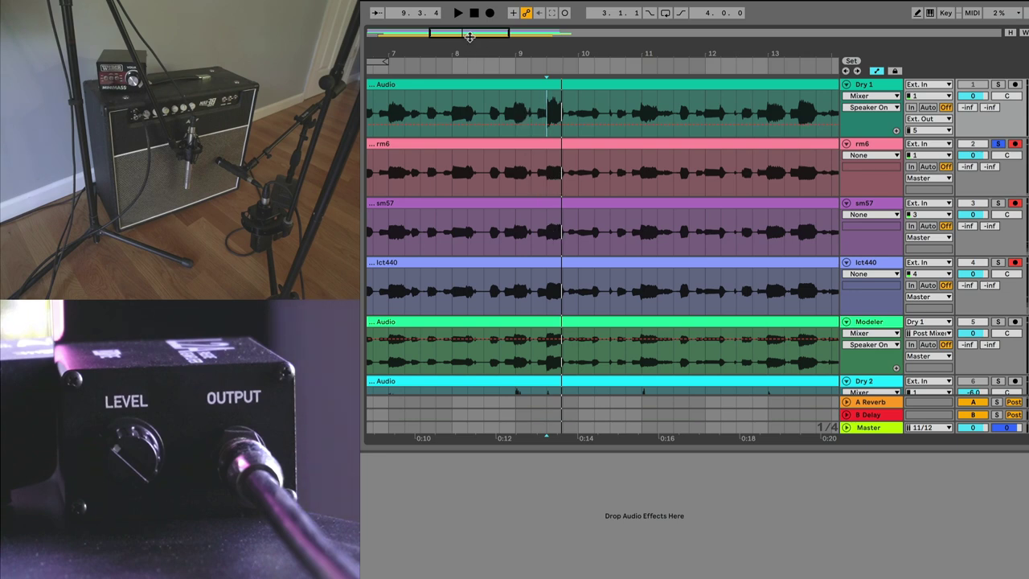
pyautogui.moveTo(459, 32)
pyautogui.mouseDown()
pyautogui.moveTo(448, 32)
pyautogui.moveTo(462, 36)
pyautogui.mouseUp()
pyautogui.scroll(-2, 520, 92)
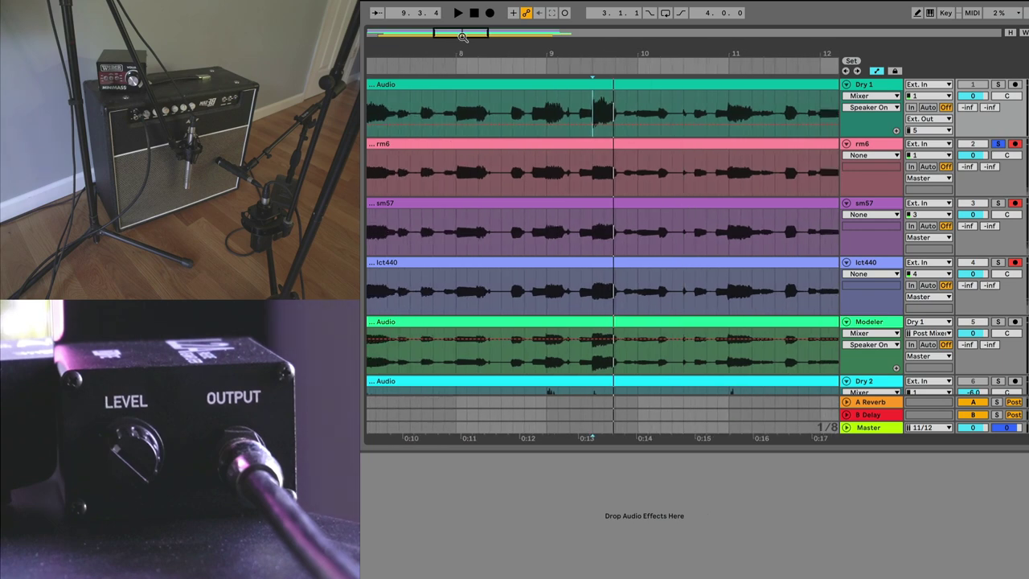
pyautogui.moveTo(462, 37); pyautogui.dragTo(404, 164)
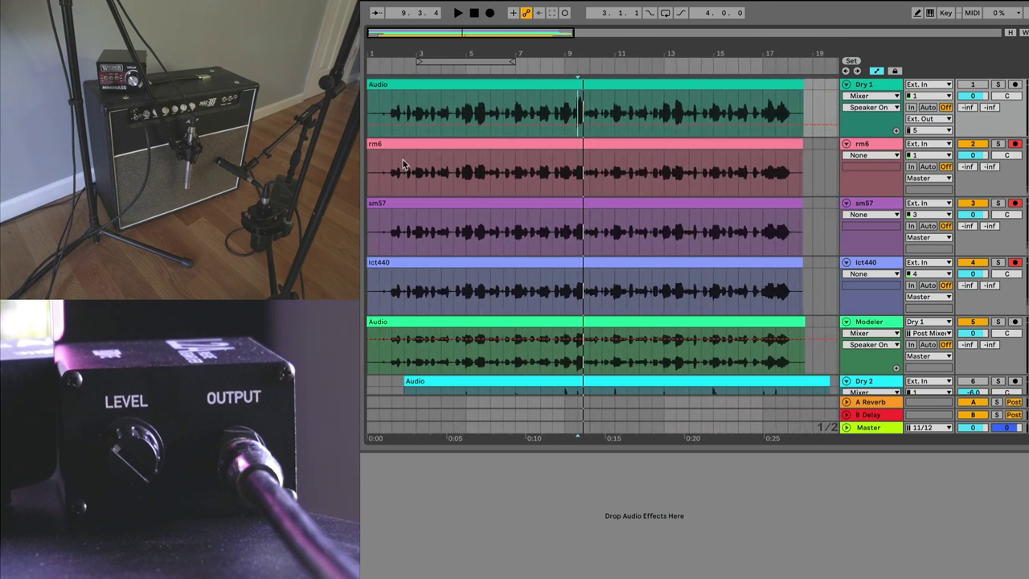
# - Set playback to start near bar 2 and audition rm6 in solo
pyautogui.click(404, 164)
pyautogui.click(393, 184)
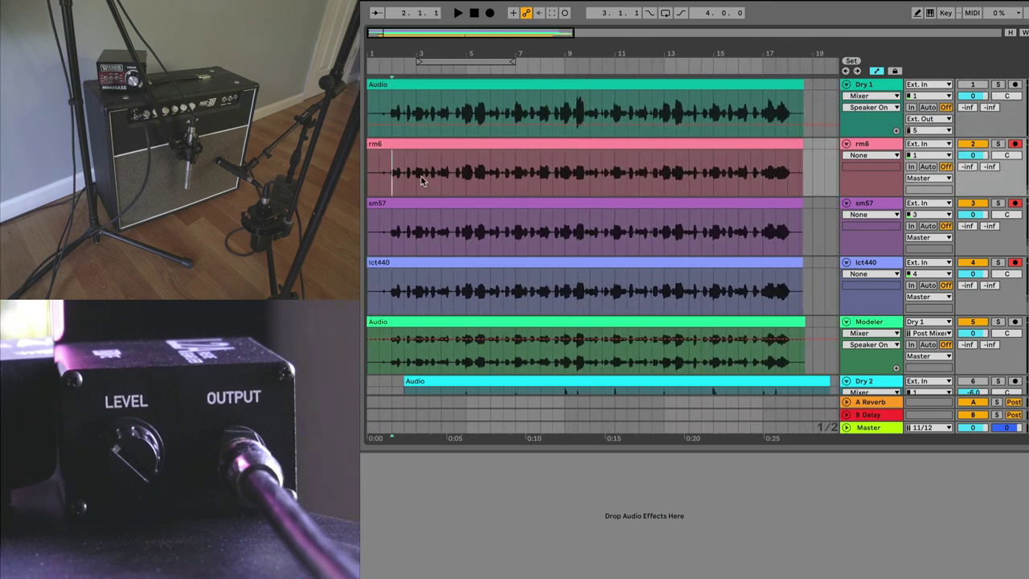
pyautogui.click(998, 143)
pyautogui.press('space')
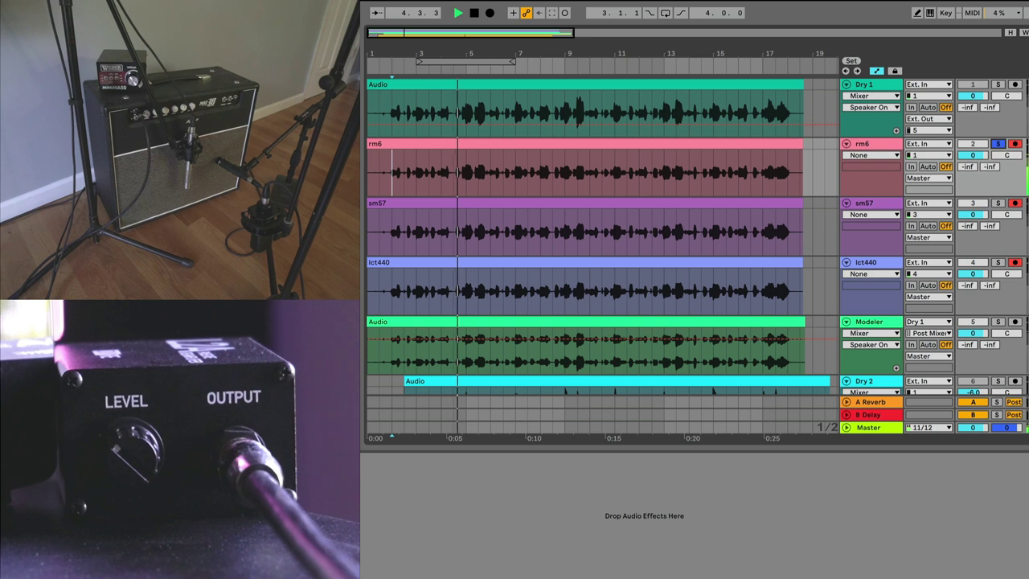
pyautogui.press('space')
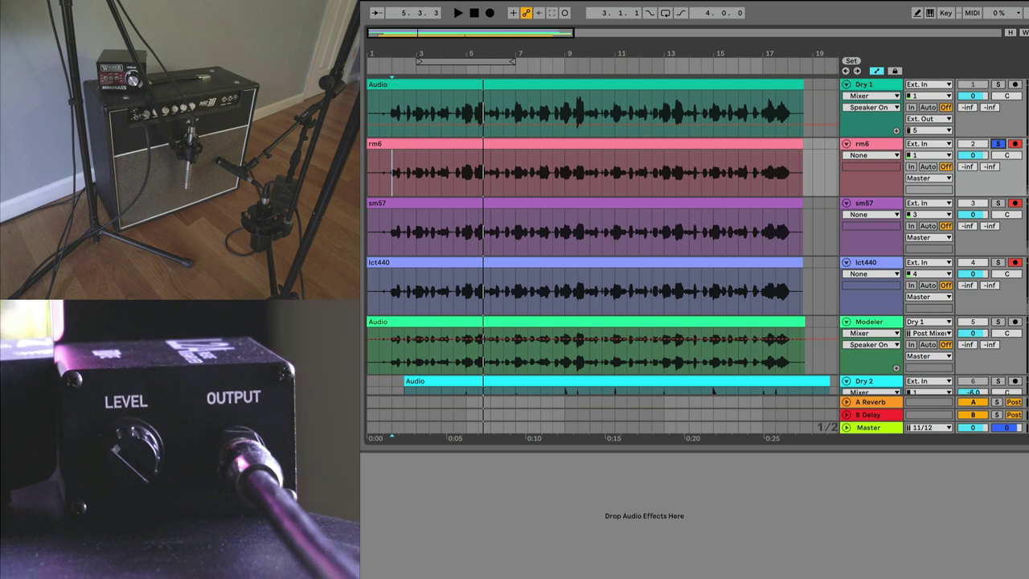
# - Audition sm57 and then lct440 in solo, leaving lct440 soloed
pyautogui.click(998, 202)
pyautogui.press('space')
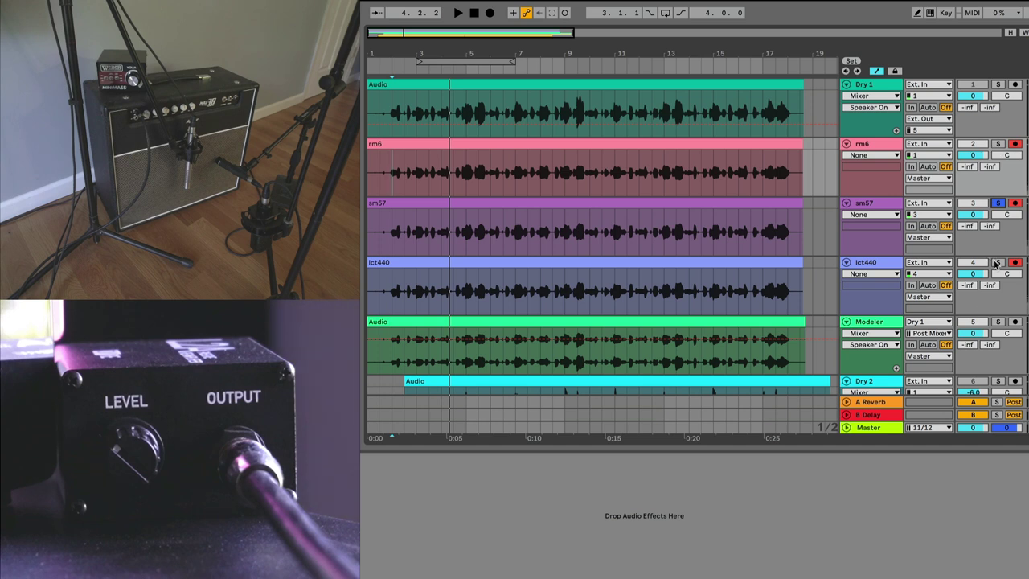
pyautogui.click(997, 263)
pyautogui.press('space')
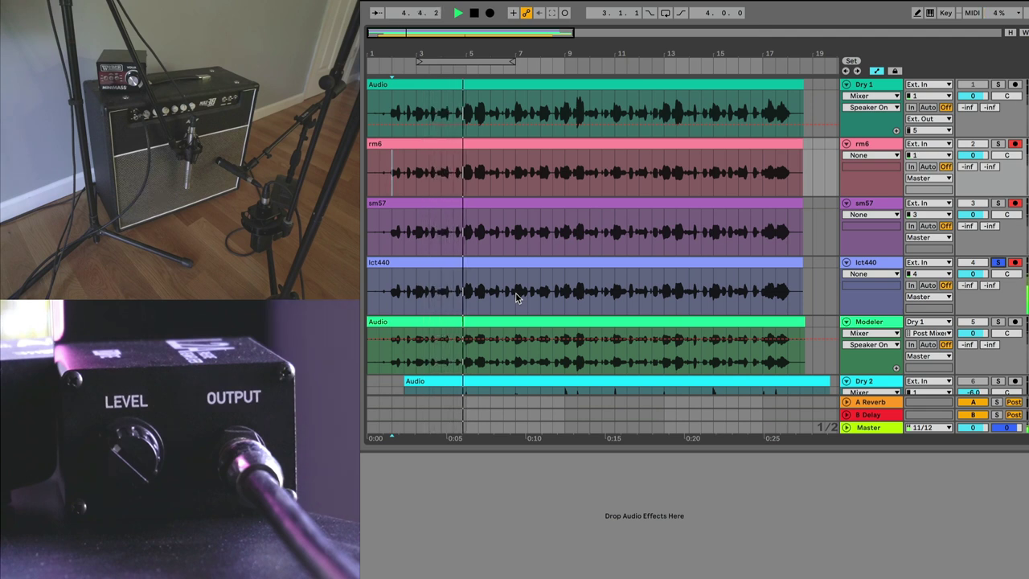
pyautogui.press('space')
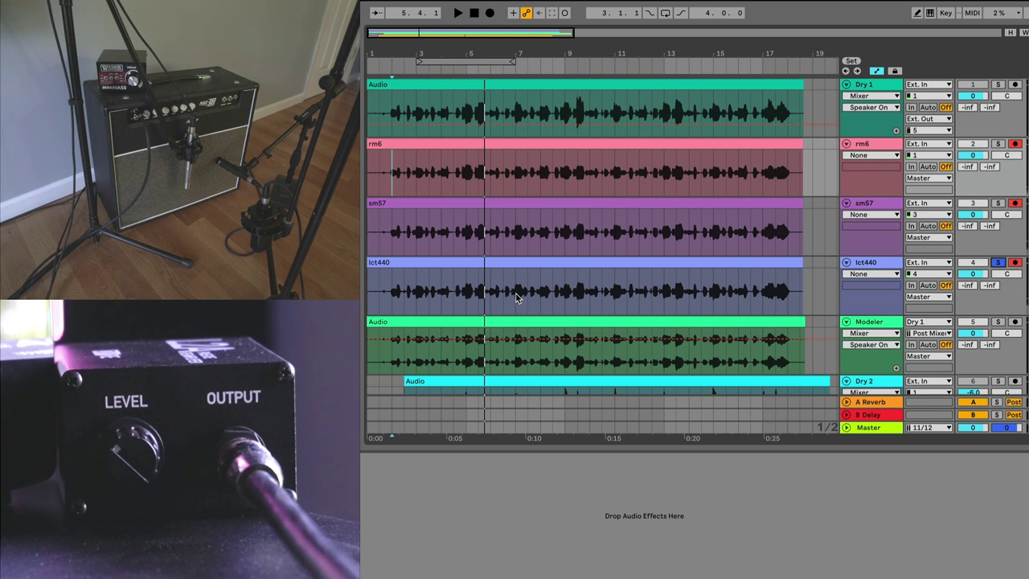
pyautogui.press('space')
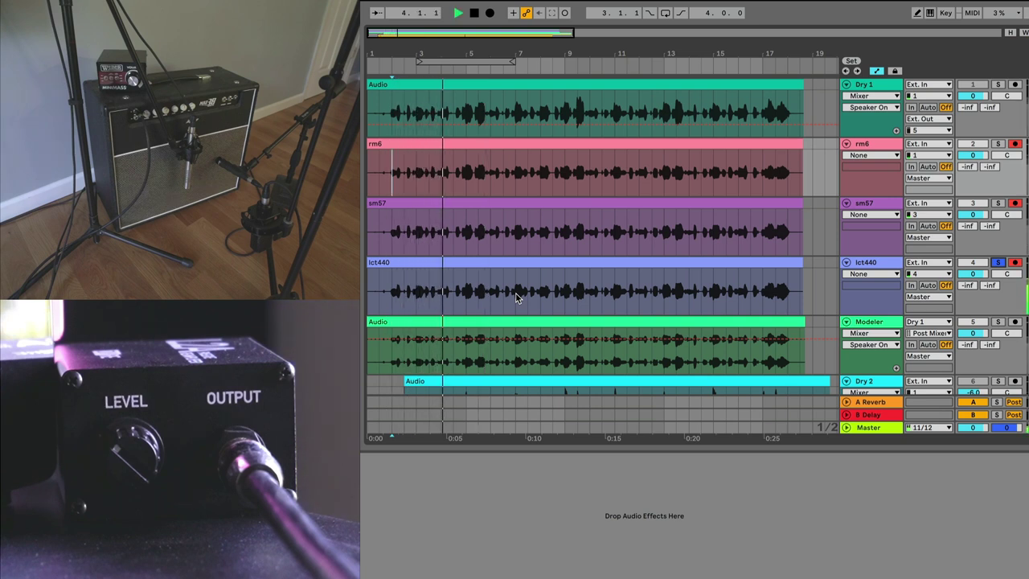
pyautogui.press('space')
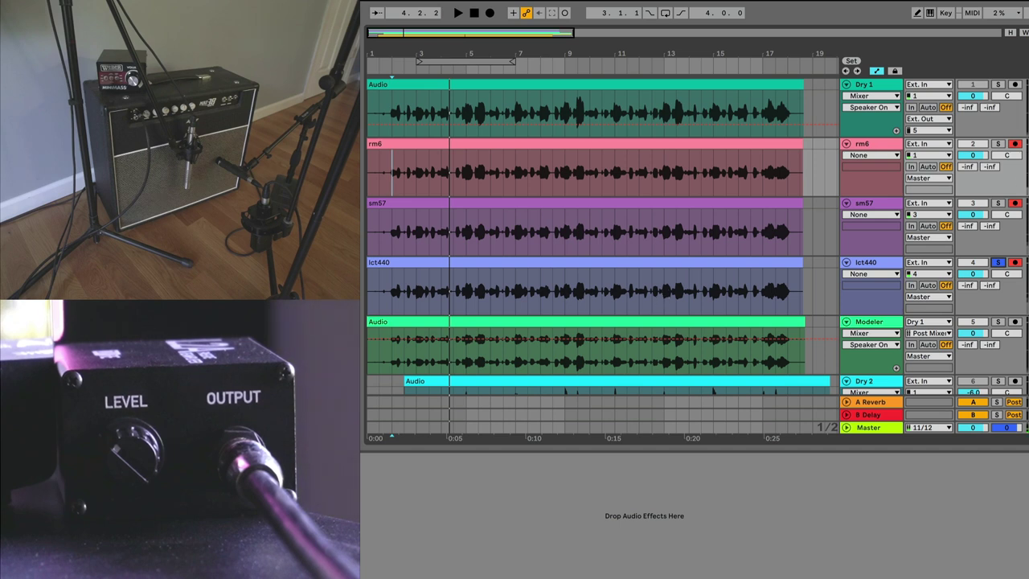
# - Solo rm6 and group rm6, sm57 and lct440 into one group track
pyautogui.click(997, 143)
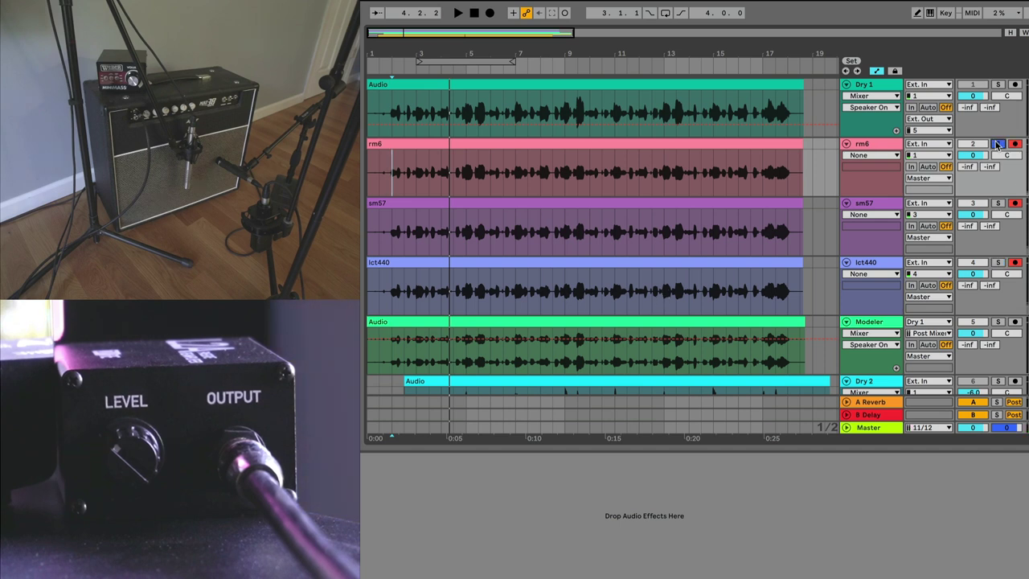
pyautogui.click(872, 145)
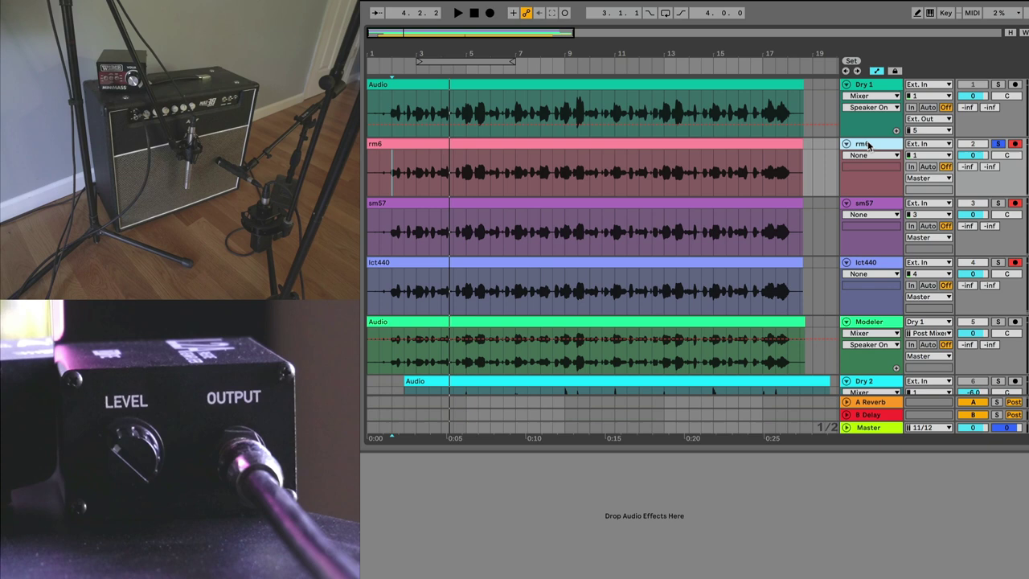
pyautogui.rightClick(867, 265)
pyautogui.click(897, 379)
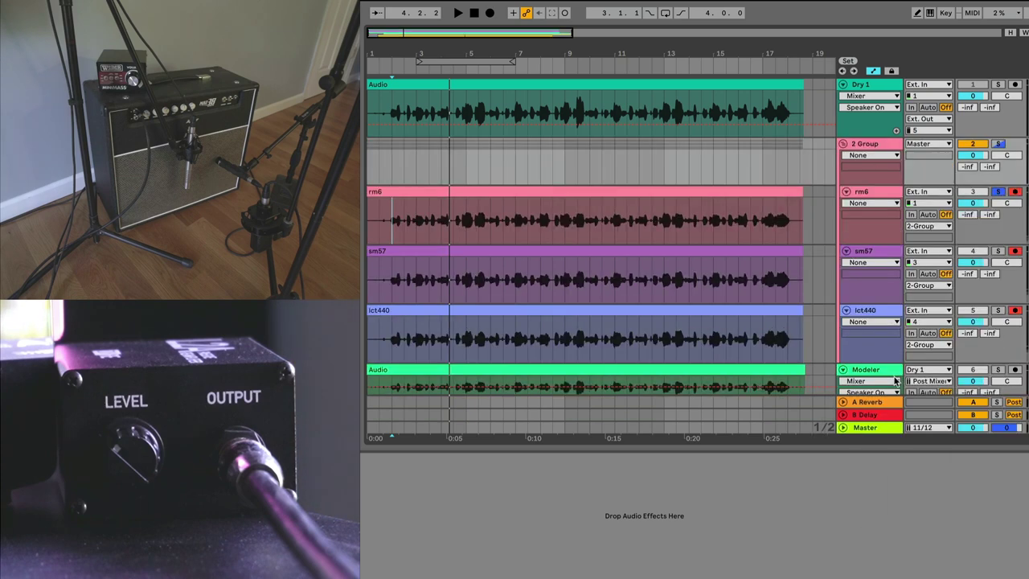
# - Rename the group track to 'Ribbon Center' and play the grouped mics
pyautogui.click(869, 145)
pyautogui.rightClick(868, 144)
pyautogui.click(903, 201)
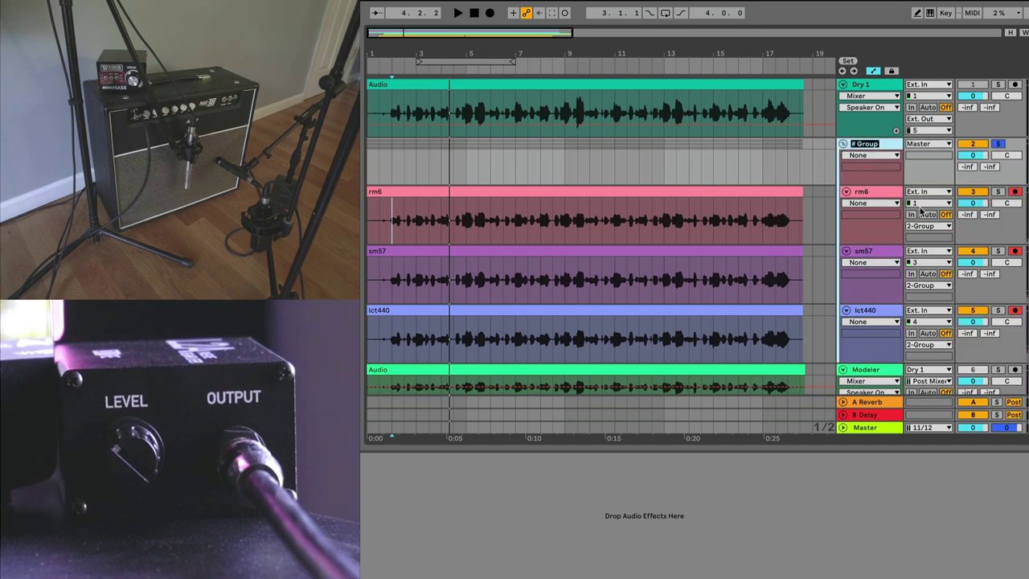
pyautogui.write('Ribbon Center')
pyautogui.press('Return')
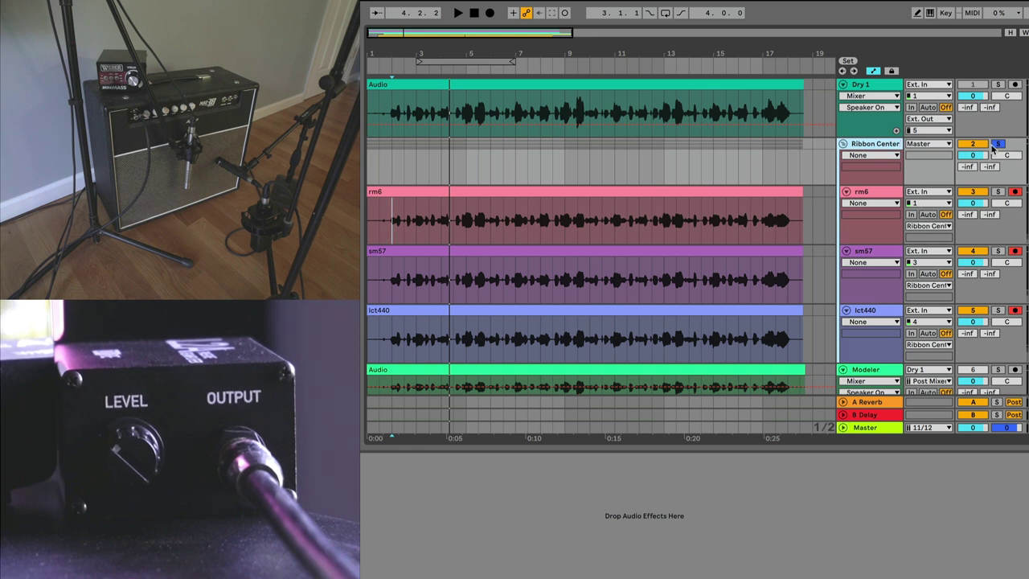
pyautogui.press('space')
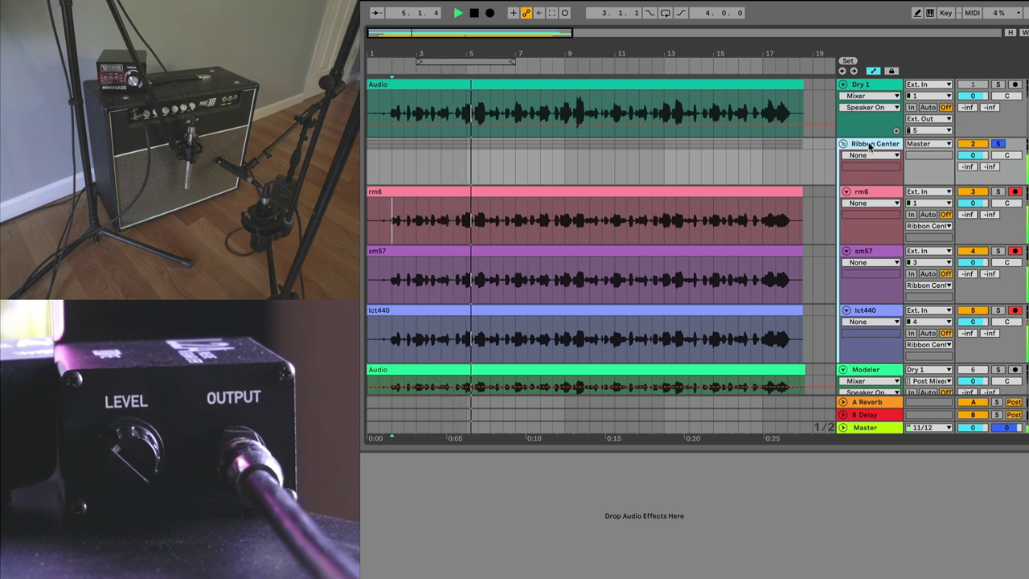
pyautogui.press('space')
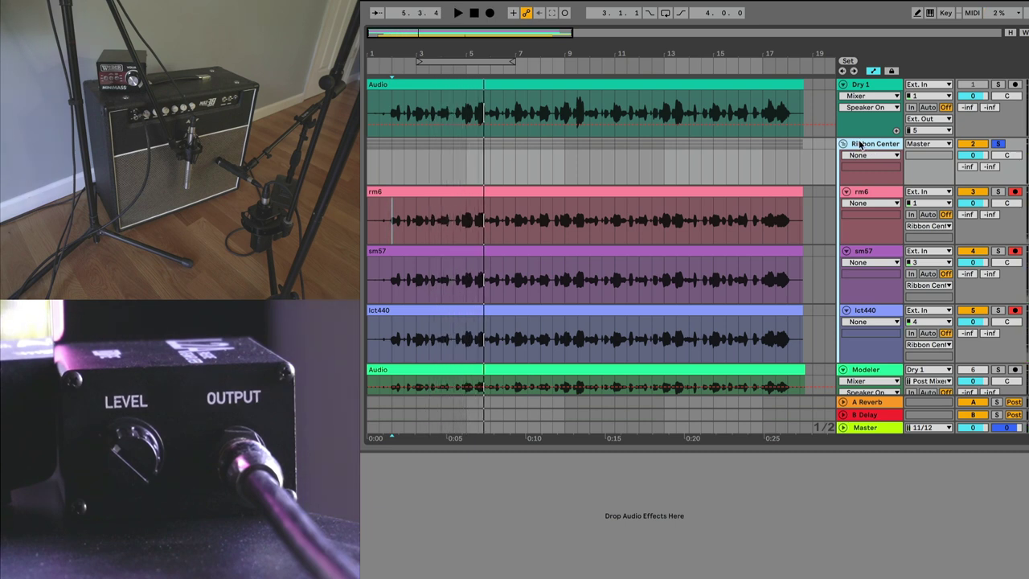
# - Toggle rm6 and sm57 solos during playback, ending with both soloed
pyautogui.click(998, 192)
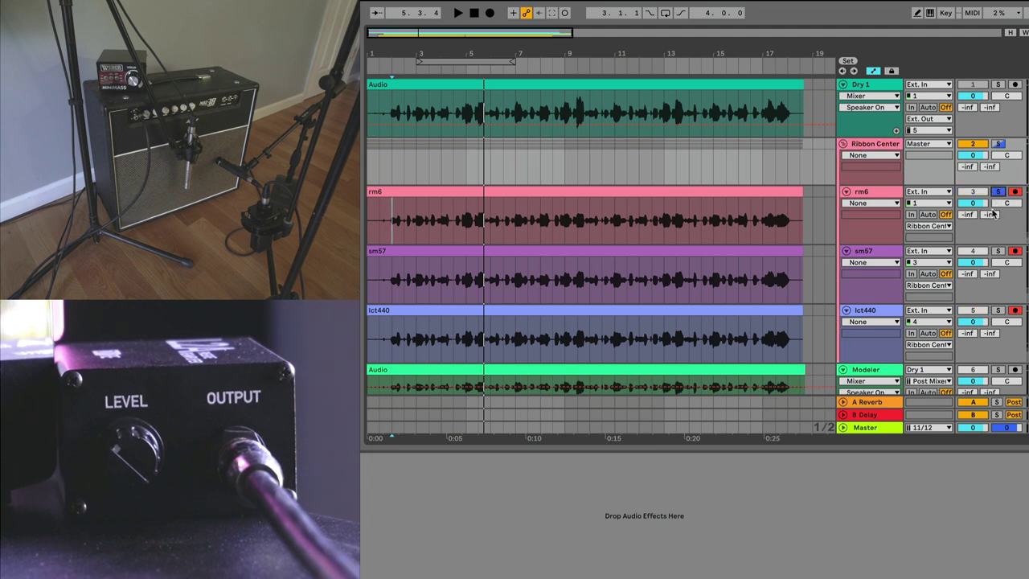
pyautogui.press('space')
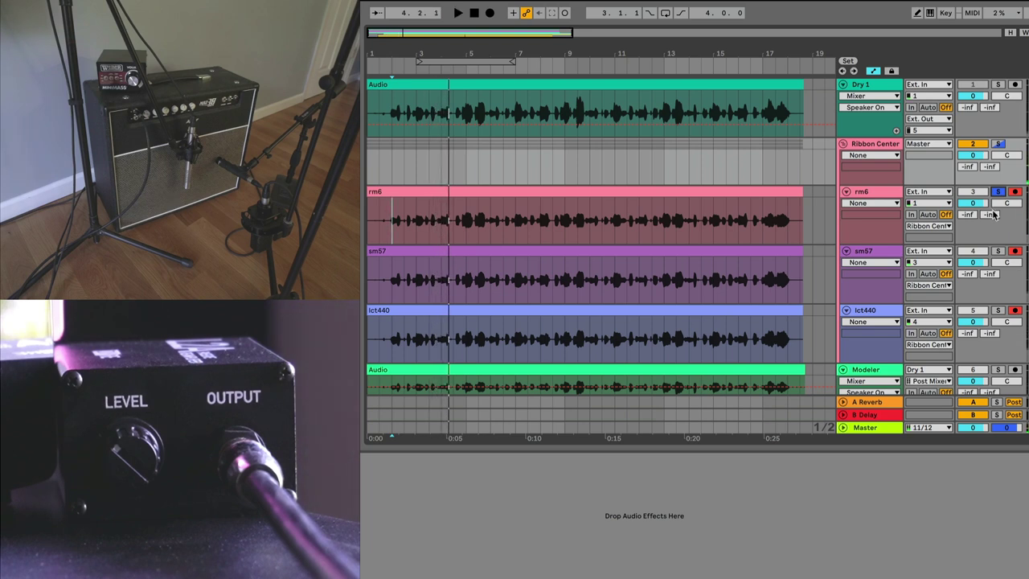
pyautogui.click(998, 251)
pyautogui.press('space')
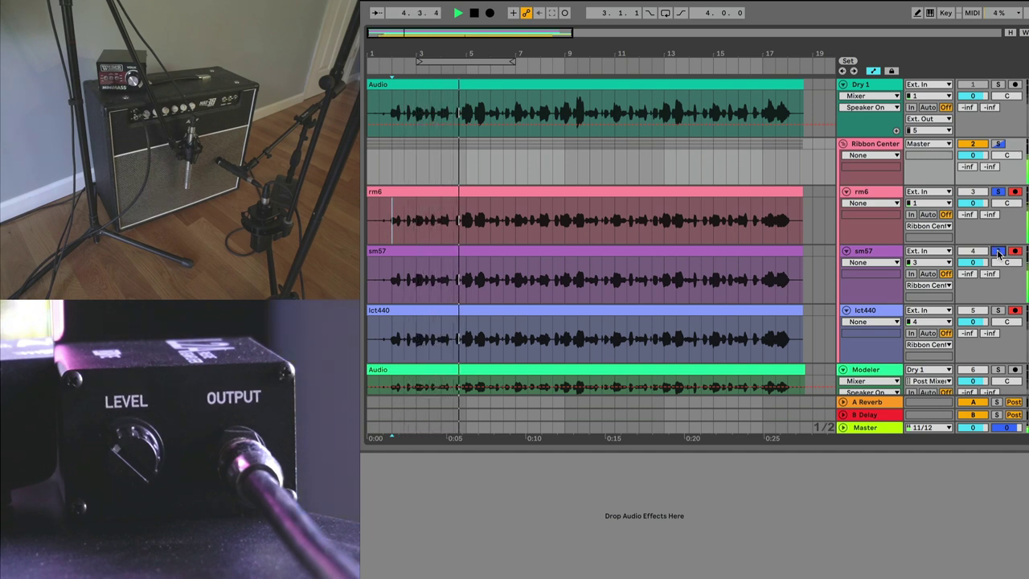
pyautogui.click(997, 251)
pyautogui.press('space')
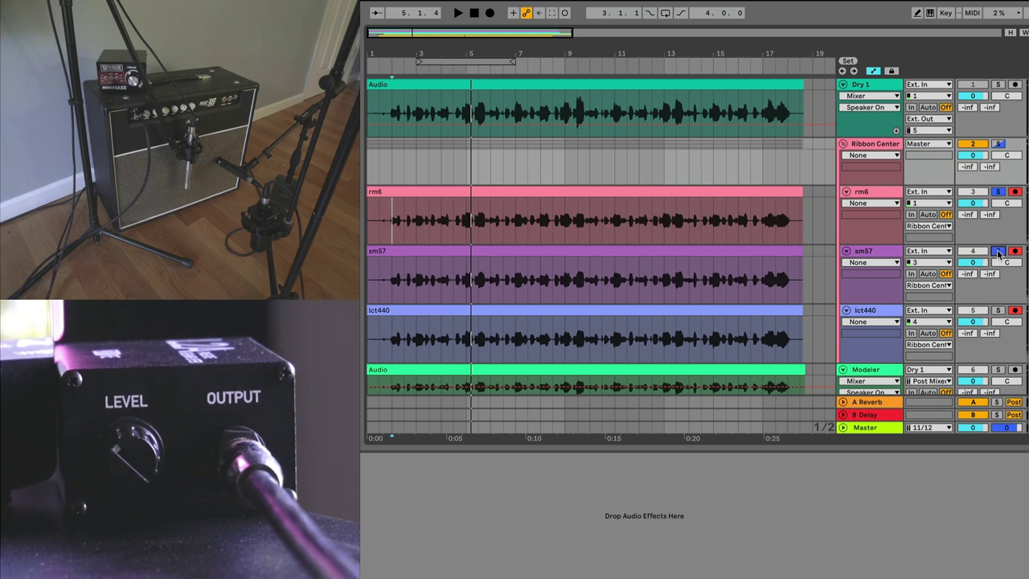
pyautogui.press('space')
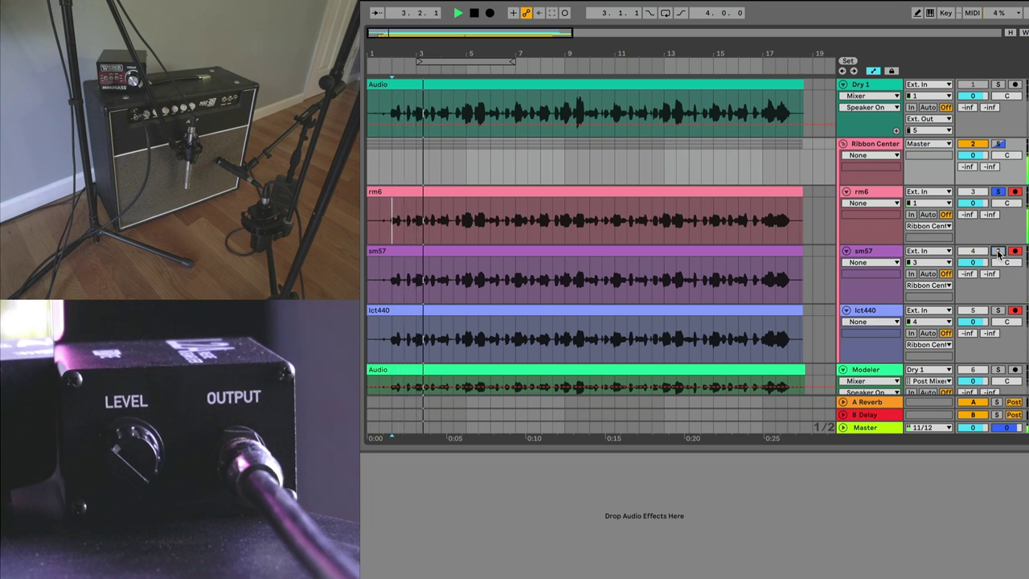
pyautogui.click(998, 252)
pyautogui.press('space')
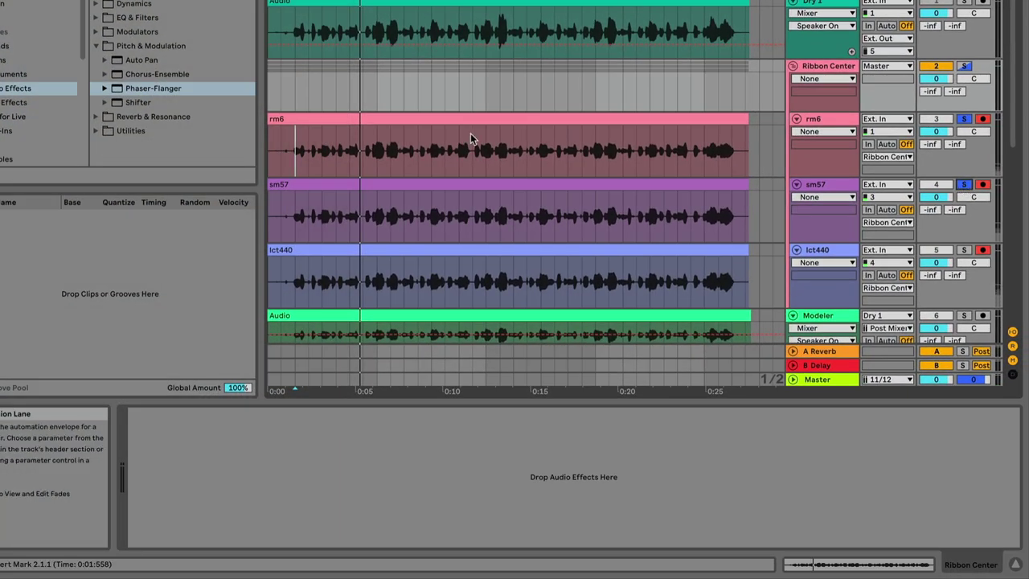
# - Drop a Utility from Audio Effects > Utilities onto rm6 and invert its left and right polarity
pyautogui.click(94, 129)
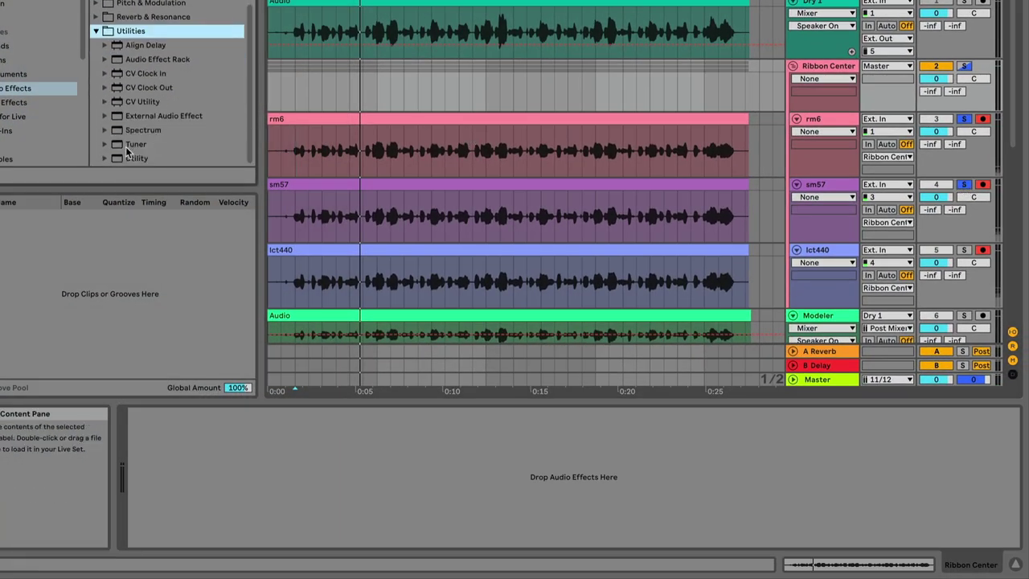
pyautogui.click(128, 158)
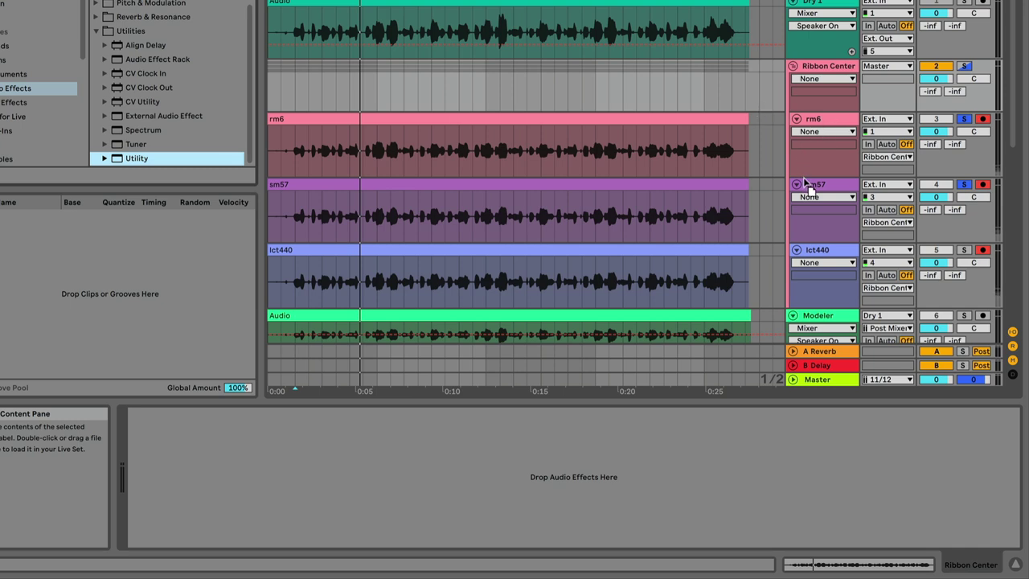
pyautogui.click(815, 120)
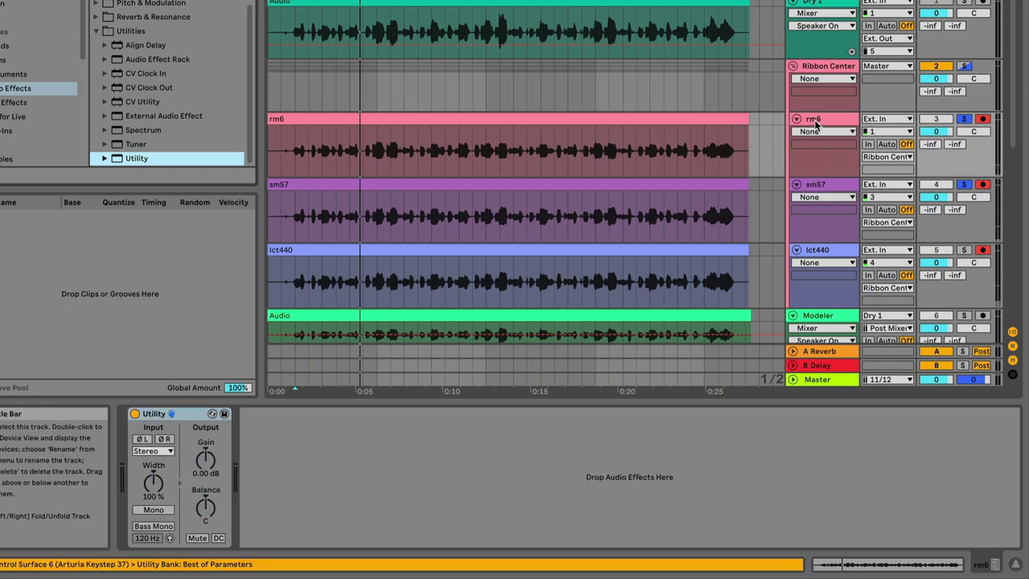
pyautogui.click(164, 440)
pyautogui.click(135, 414)
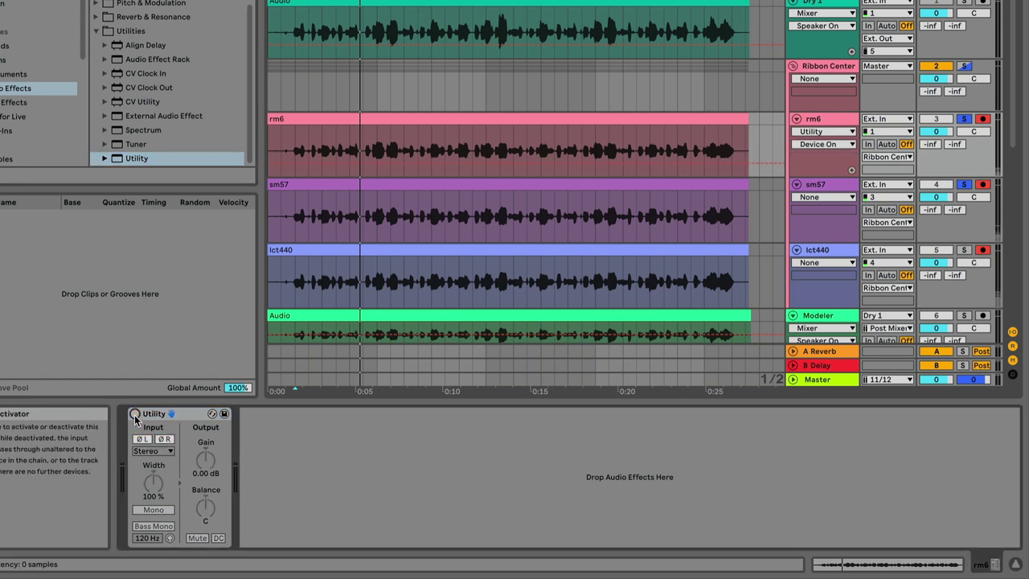
pyautogui.click(135, 414)
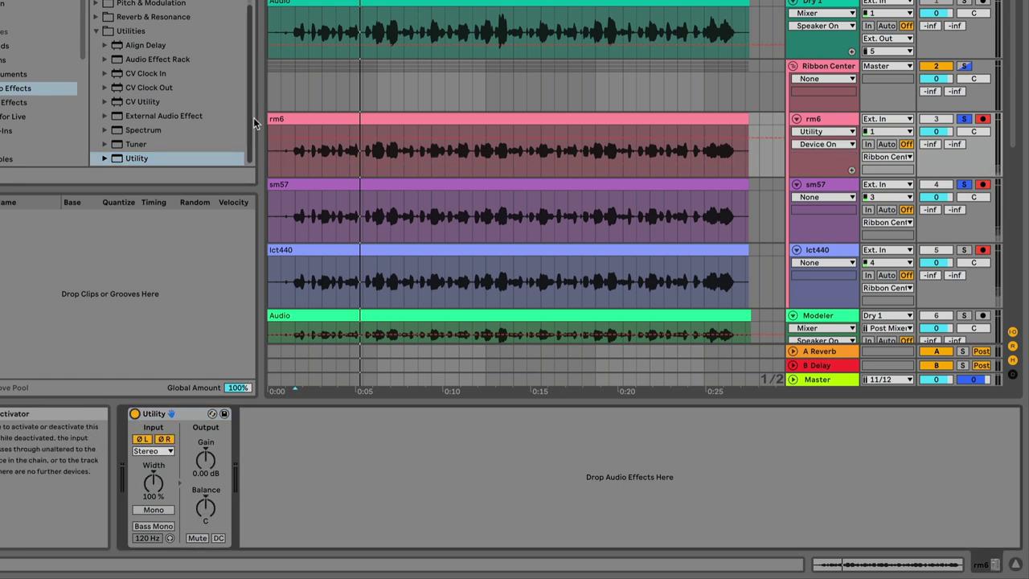
# - Zoom the arrangement into about 0:06.813–0:06.865 to compare the mic waveforms
pyautogui.scroll(1, 635, 193)
pyautogui.scroll(3, 319, 7)
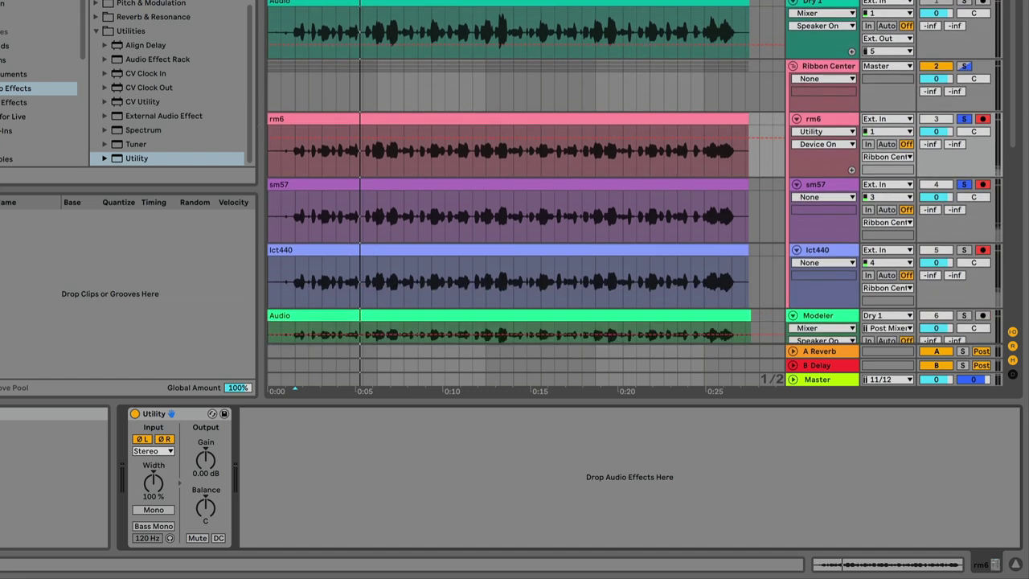
pyautogui.scroll(10, 492, 4)
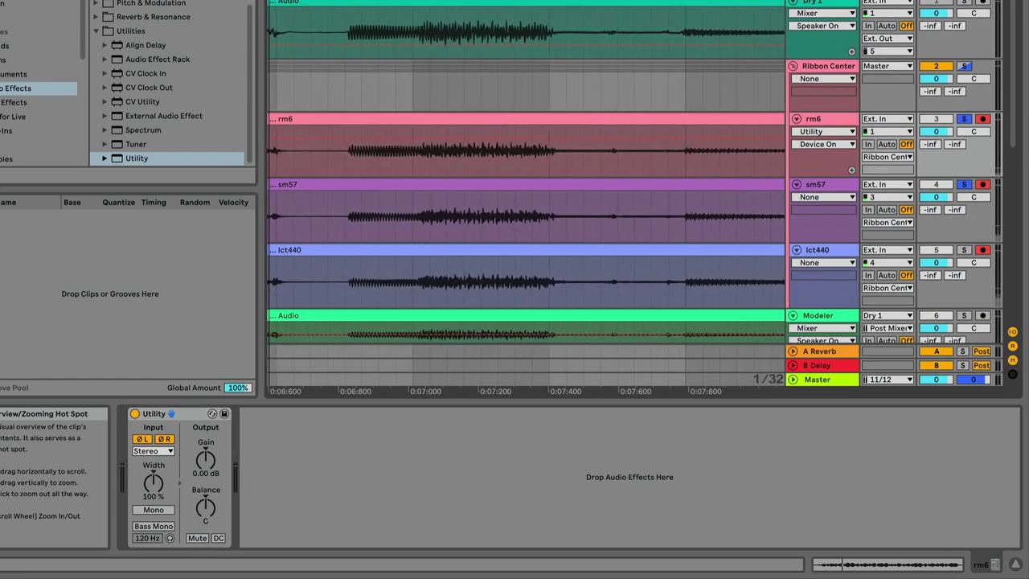
pyautogui.scroll(6, 492, 4)
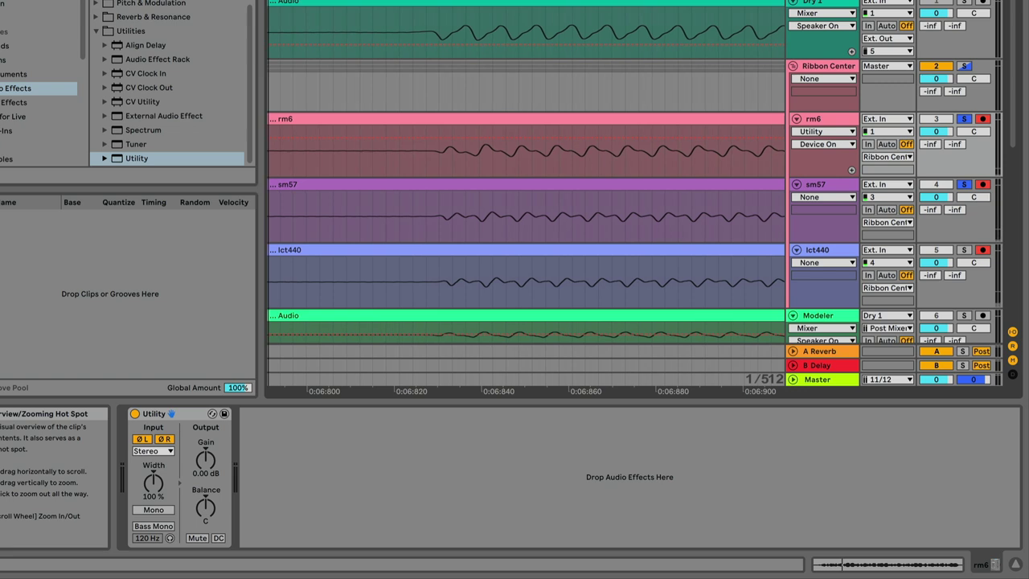
pyautogui.scroll(1, 492, 4)
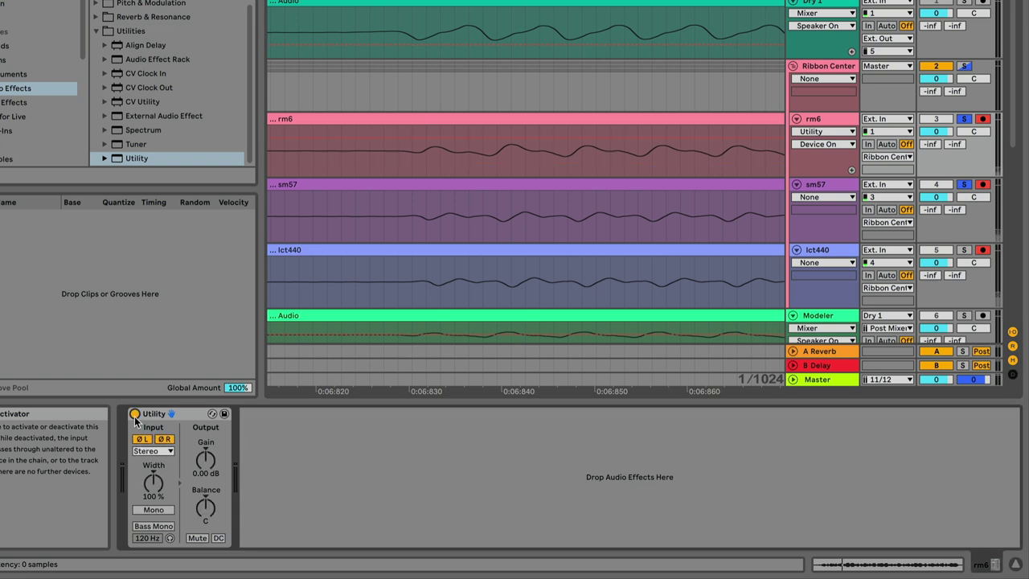
# - Play the full rm6 clips while bypassing and re-enabling its polarity-inverting Utility
pyautogui.press('x')
pyautogui.press('space')
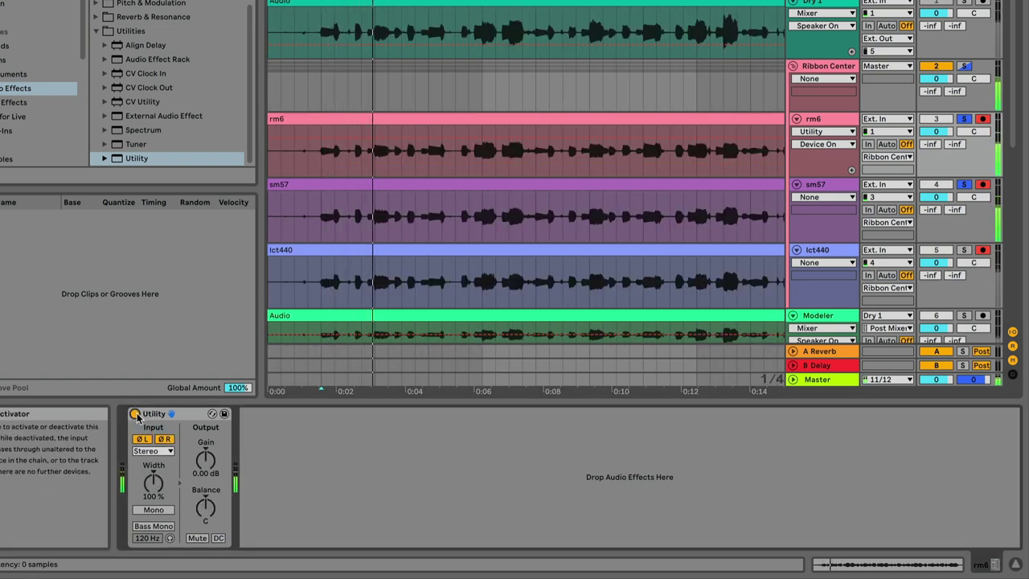
pyautogui.click(135, 414)
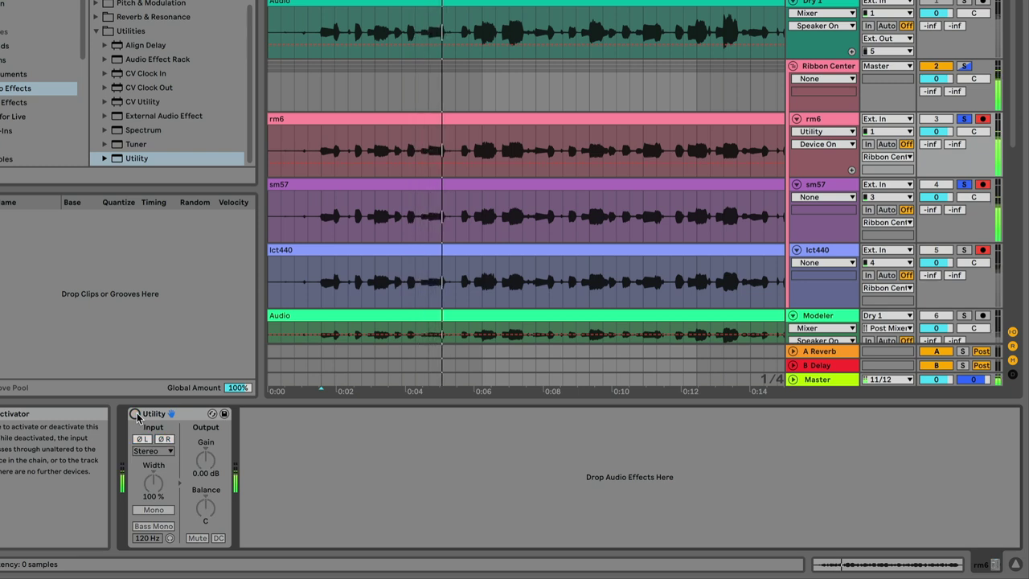
pyautogui.click(135, 414)
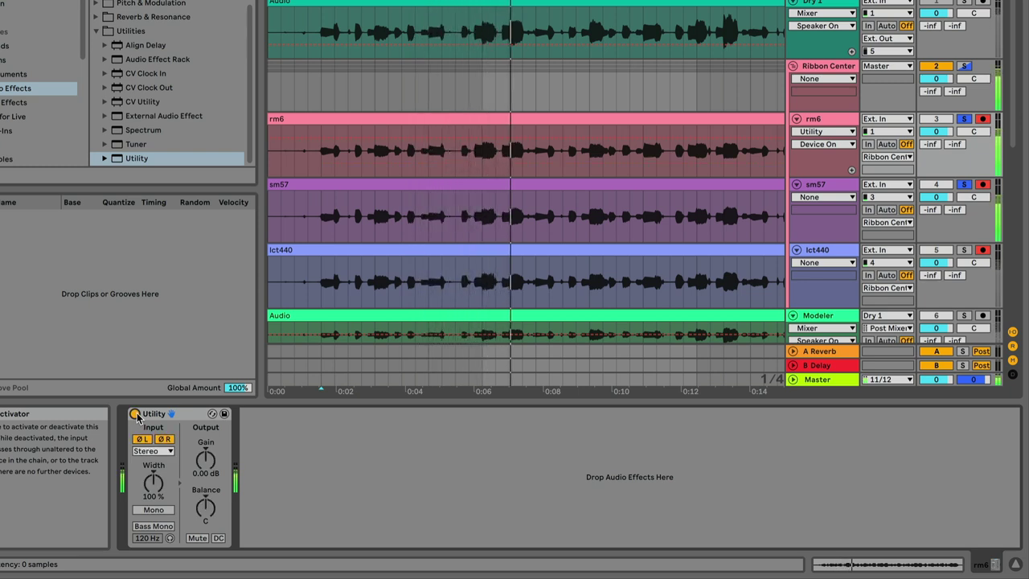
pyautogui.press('space')
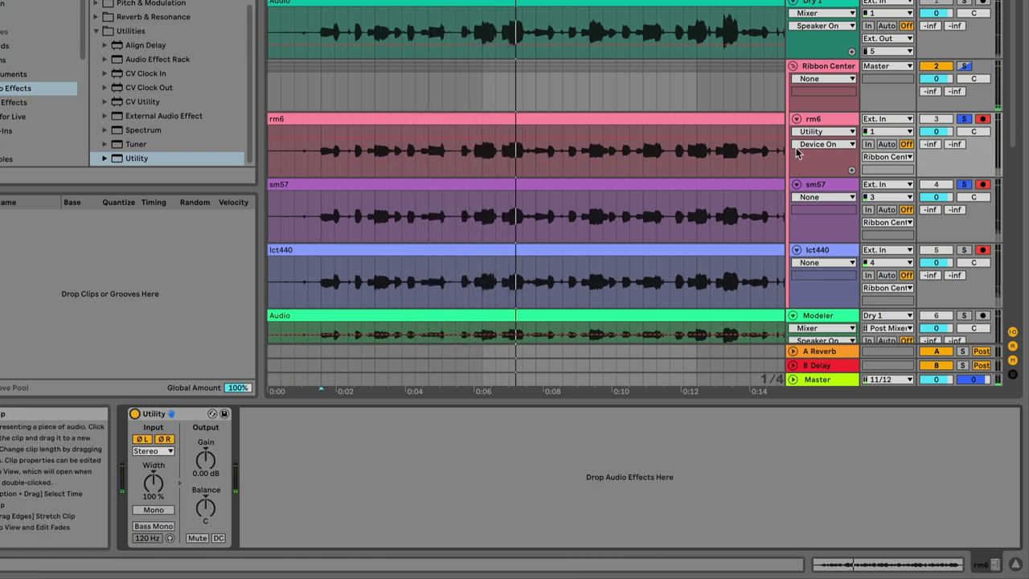
# - Bypass rm6's Utility again, replay from a marked point, and switch Utility back on
pyautogui.click(134, 414)
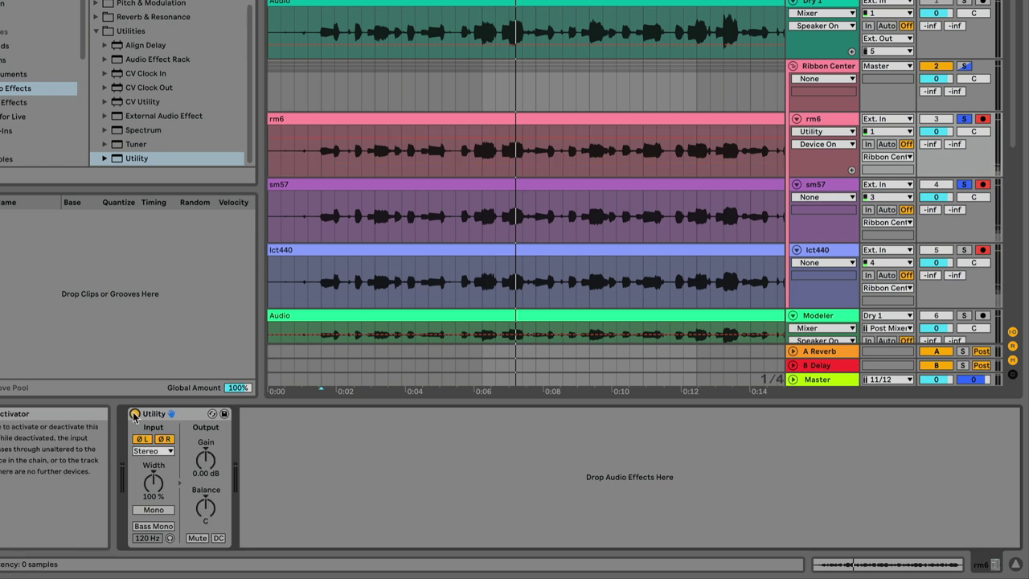
pyautogui.click(324, 145)
pyautogui.press('space')
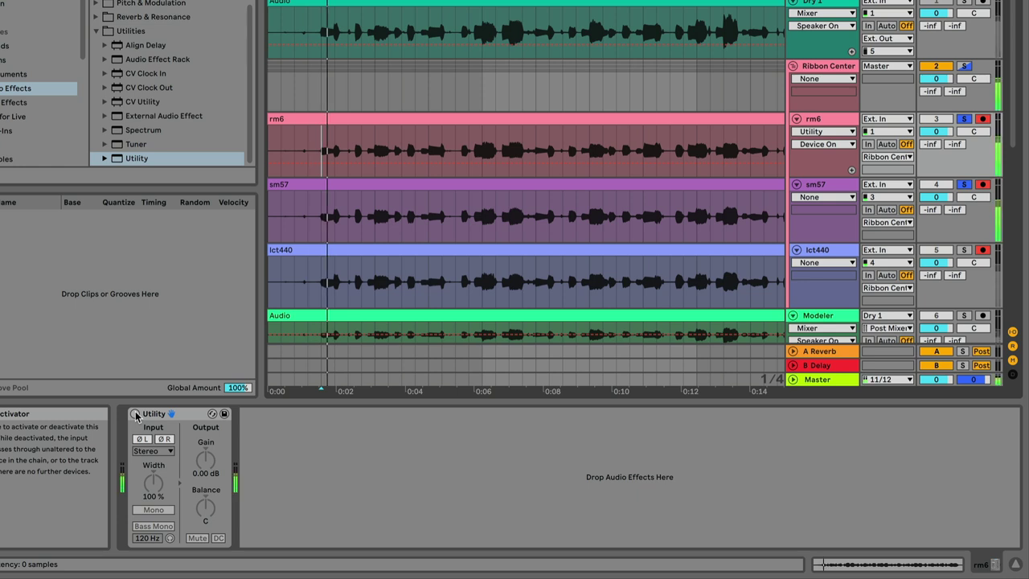
pyautogui.click(135, 414)
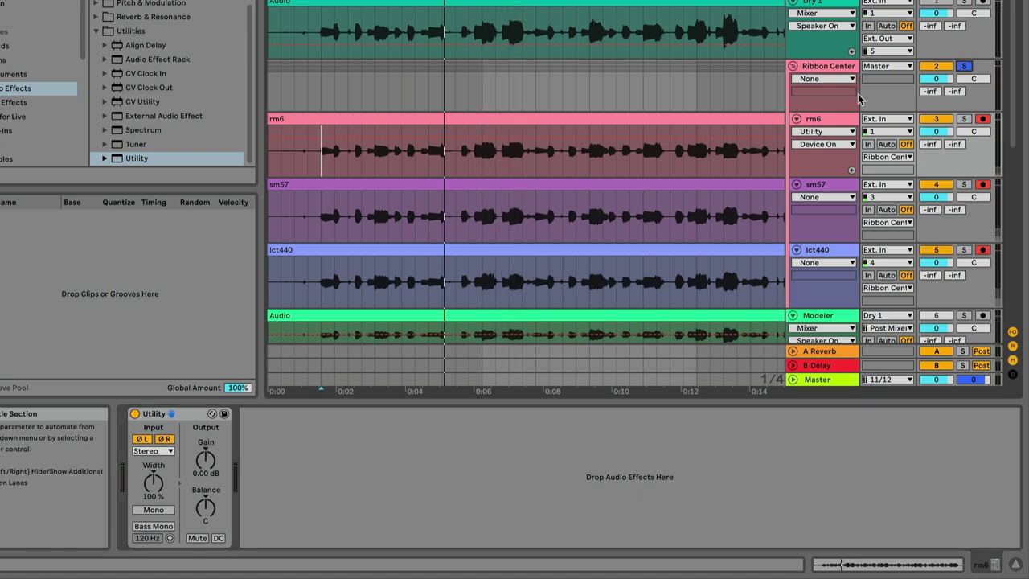
# - Play from around 0:07, select lct440 and zoom closely into the start of the takes
pyautogui.press('space')
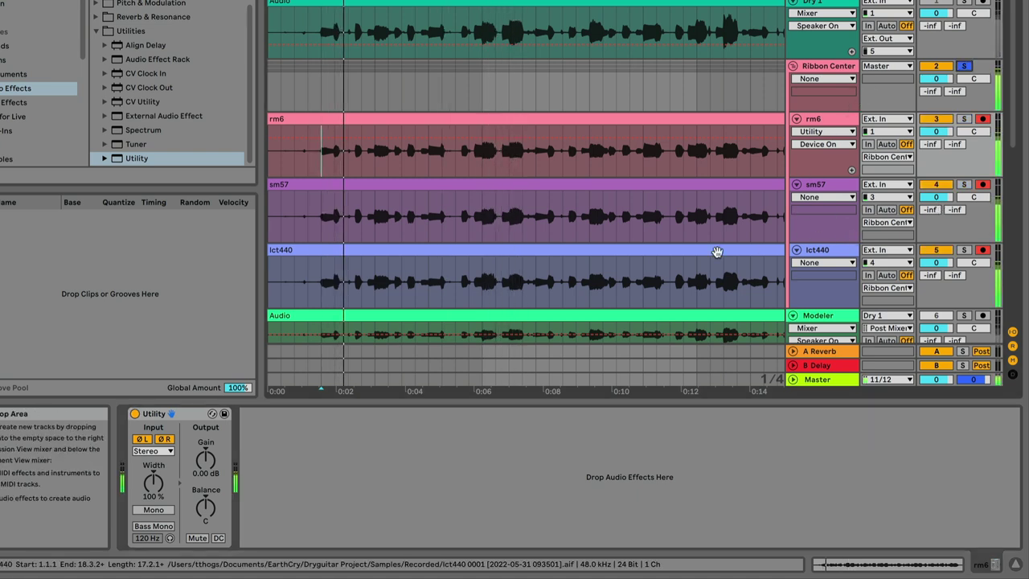
pyautogui.click(521, 295)
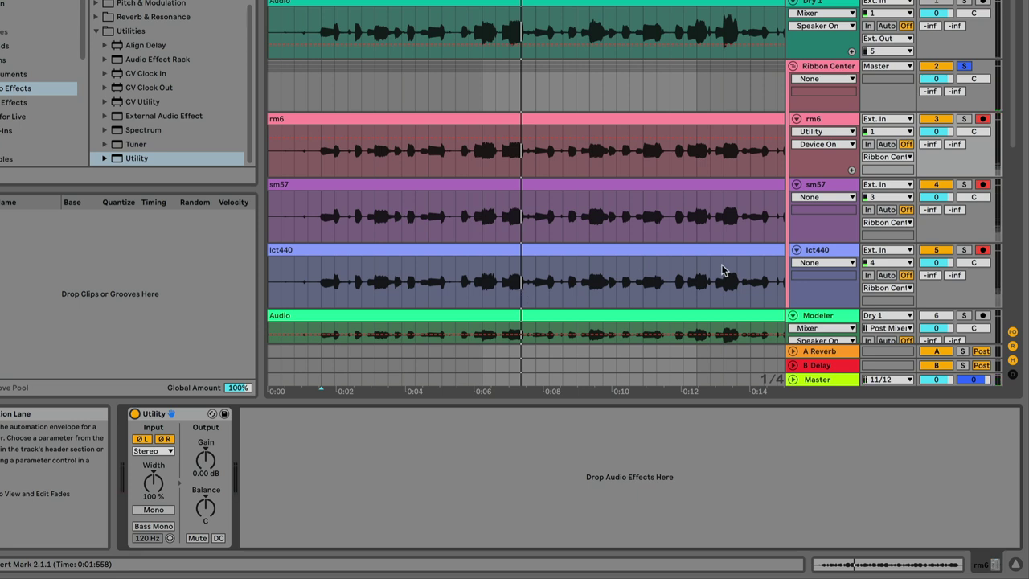
pyautogui.click(611, 265)
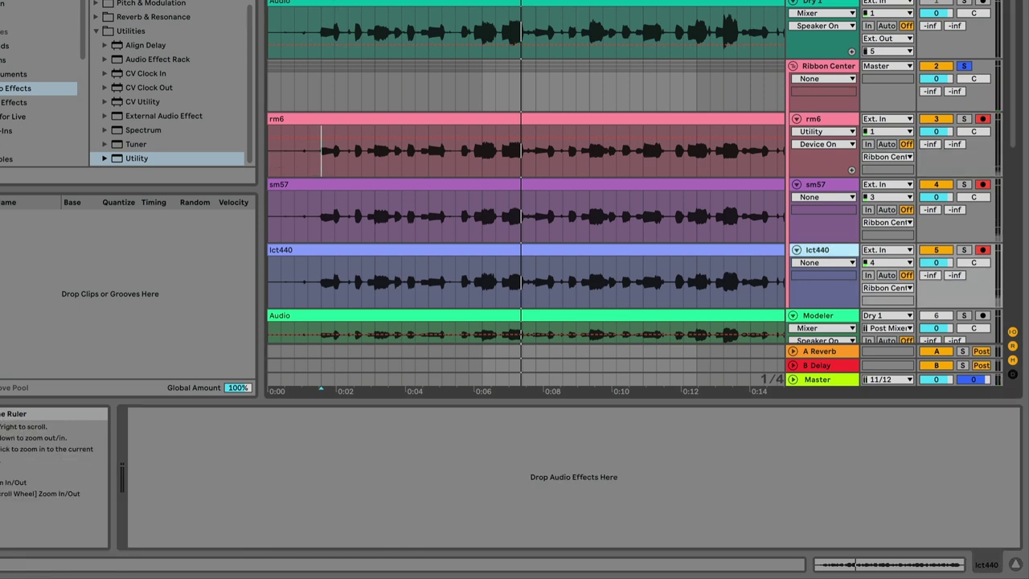
pyautogui.moveTo(417, 391); pyautogui.dragTo(417, 506)
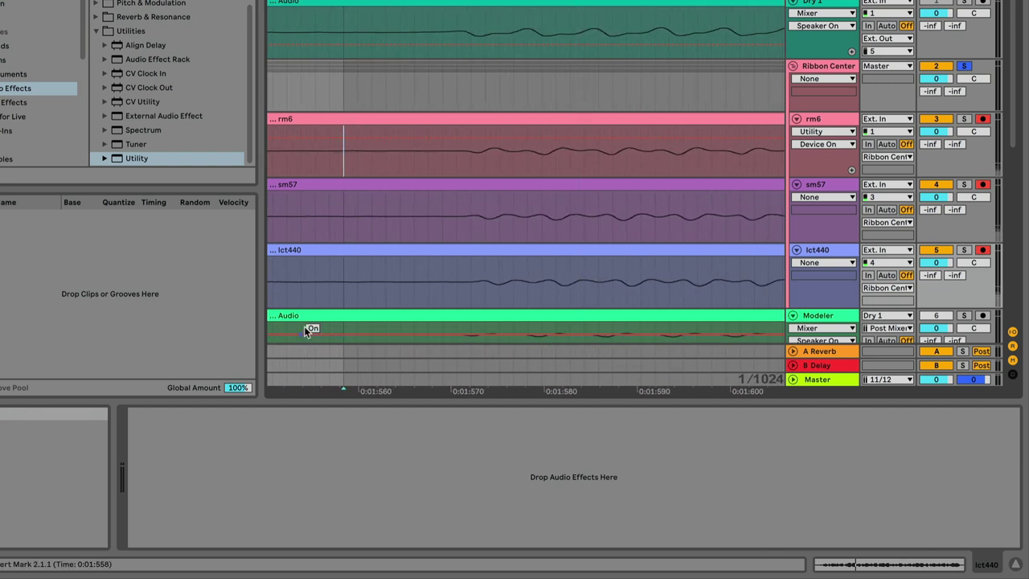
# - Split the lct440 clip where its audio begins and trim away the leading piece
pyautogui.click(341, 289)
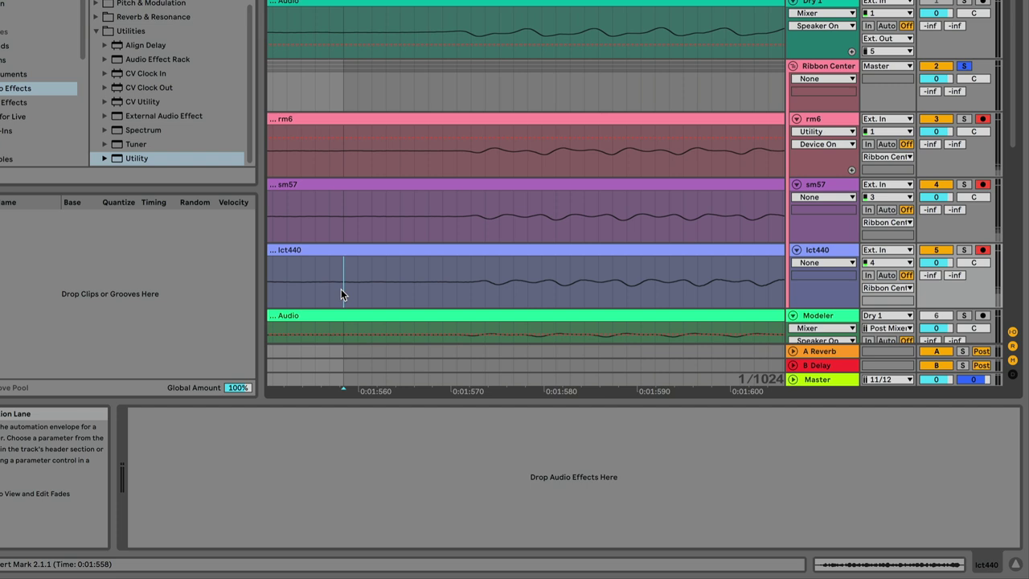
pyautogui.hotkey('ctrl', 'e')
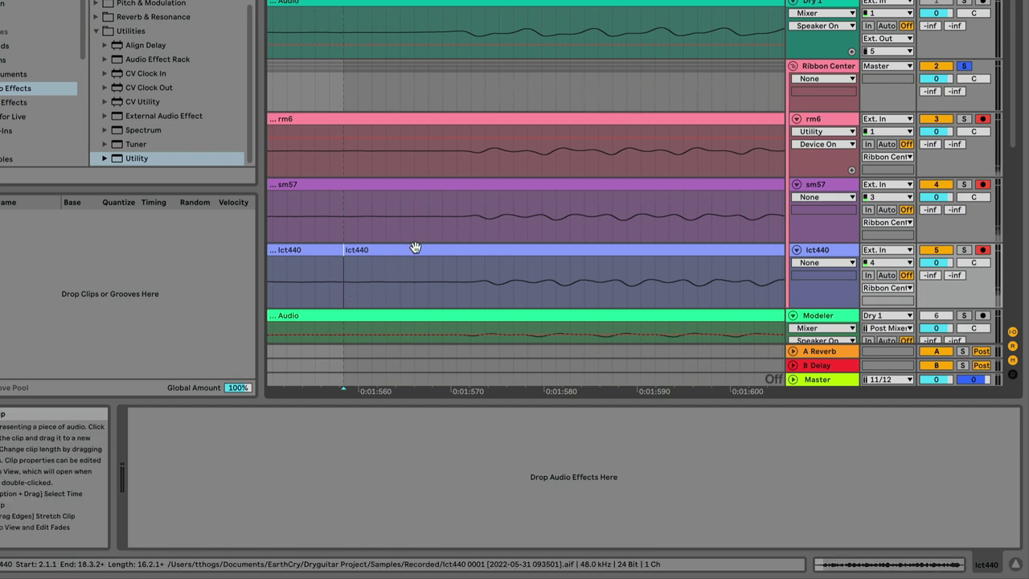
pyautogui.moveTo(339, 250); pyautogui.dragTo(275, 249)
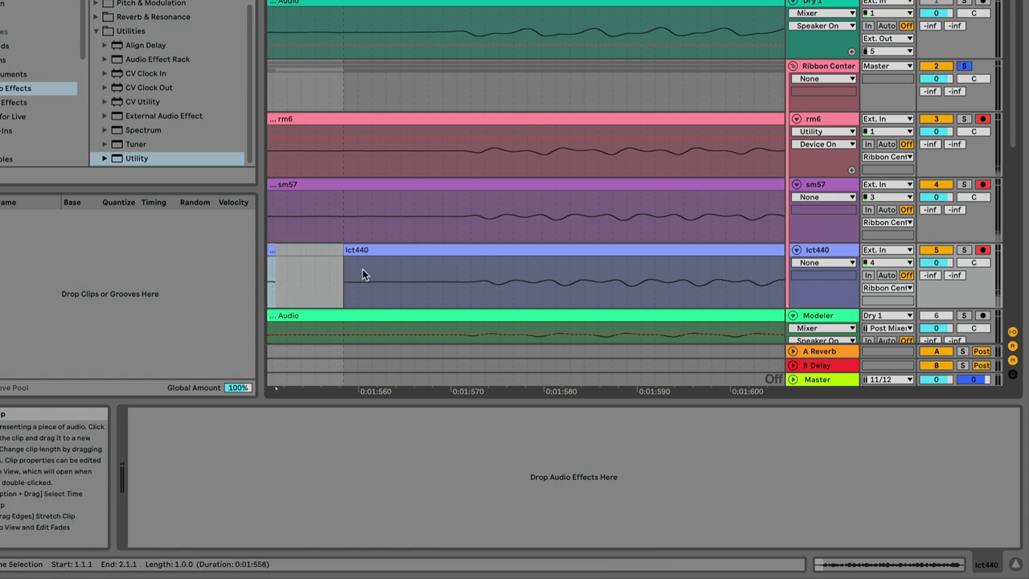
# - Slide the lct440 clip earlier to start at 1.4.4, in line with rm6 and sm57
pyautogui.click(340, 277)
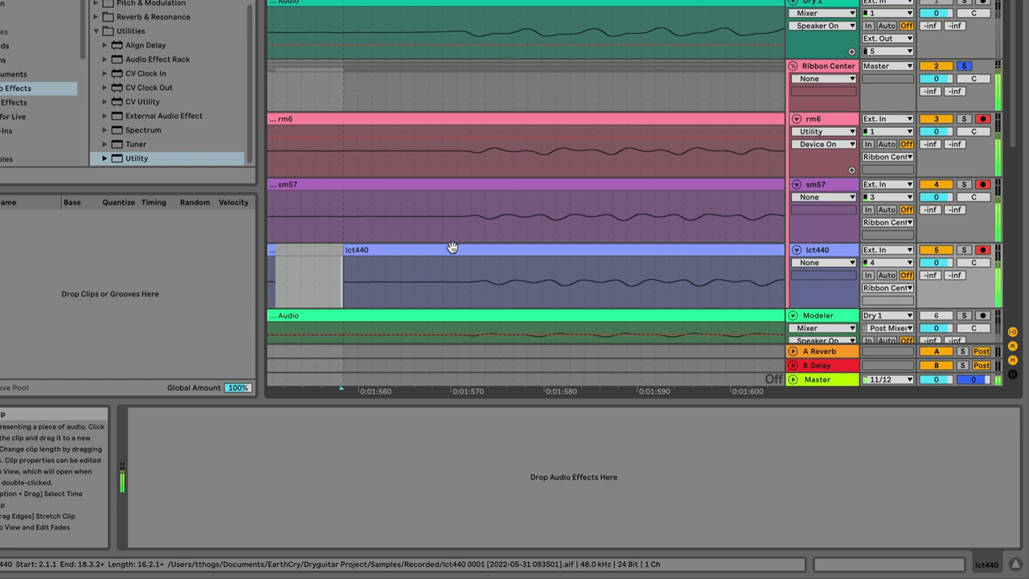
pyautogui.moveTo(453, 246)
pyautogui.mouseDown()
pyautogui.moveTo(450, 257)
pyautogui.moveTo(443, 247)
pyautogui.mouseUp()
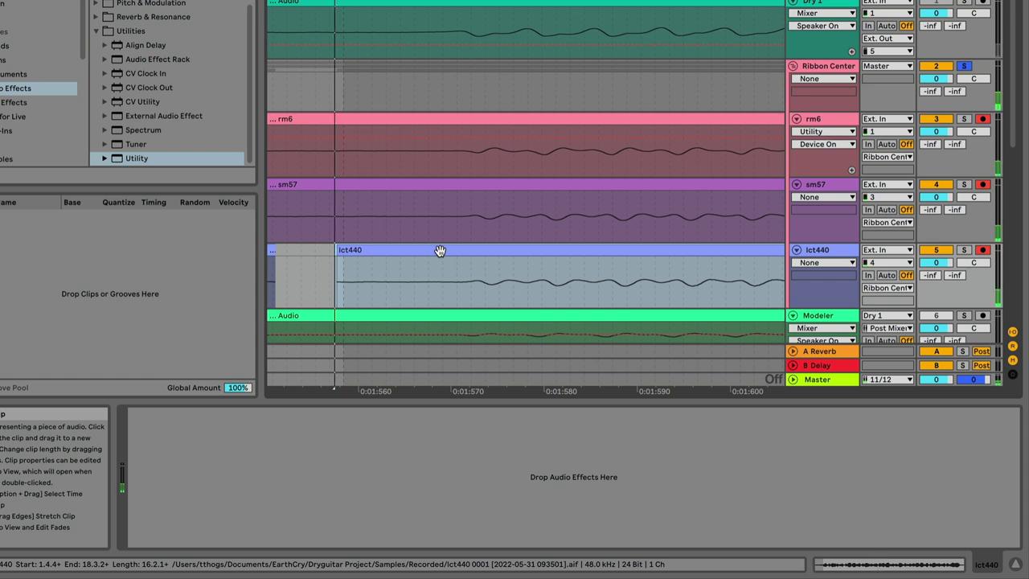
pyautogui.moveTo(439, 250); pyautogui.dragTo(438, 249)
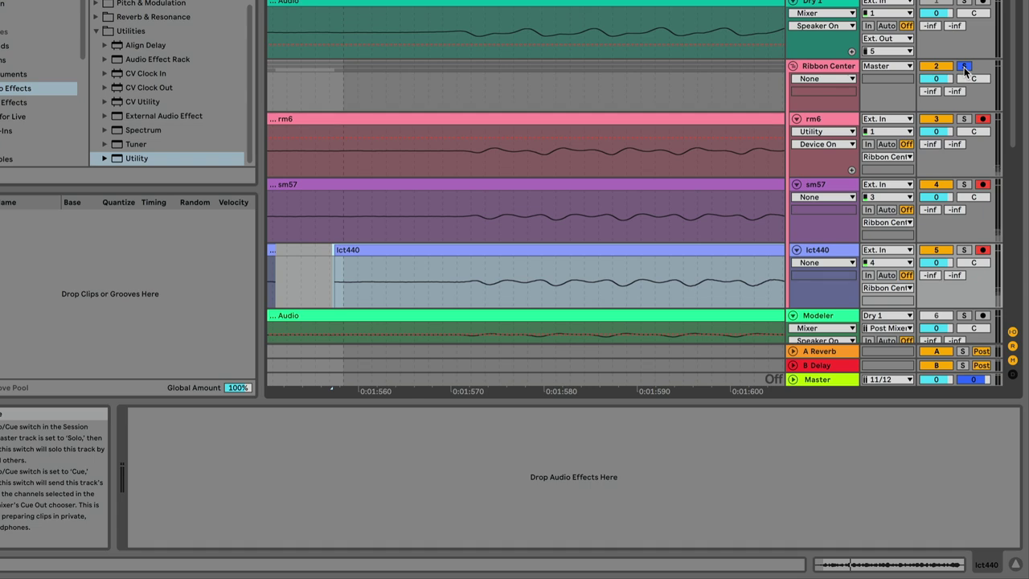
# - Nudge the lct440 clip slightly earlier, then zoom out to show 0:00–0:40
pyautogui.scroll(-3, 941, 201)
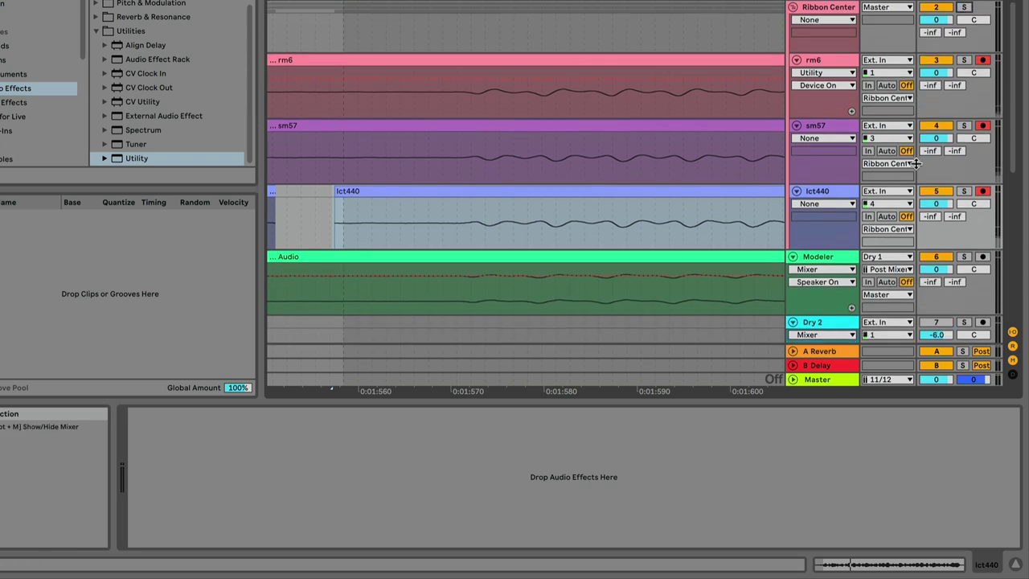
pyautogui.scroll(3, 522, 218)
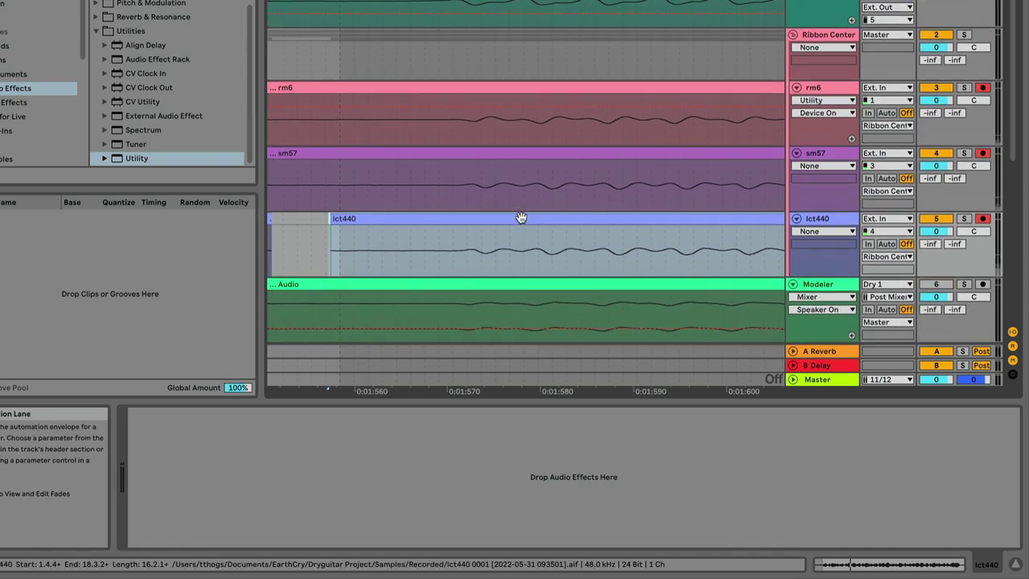
pyautogui.click(421, 290)
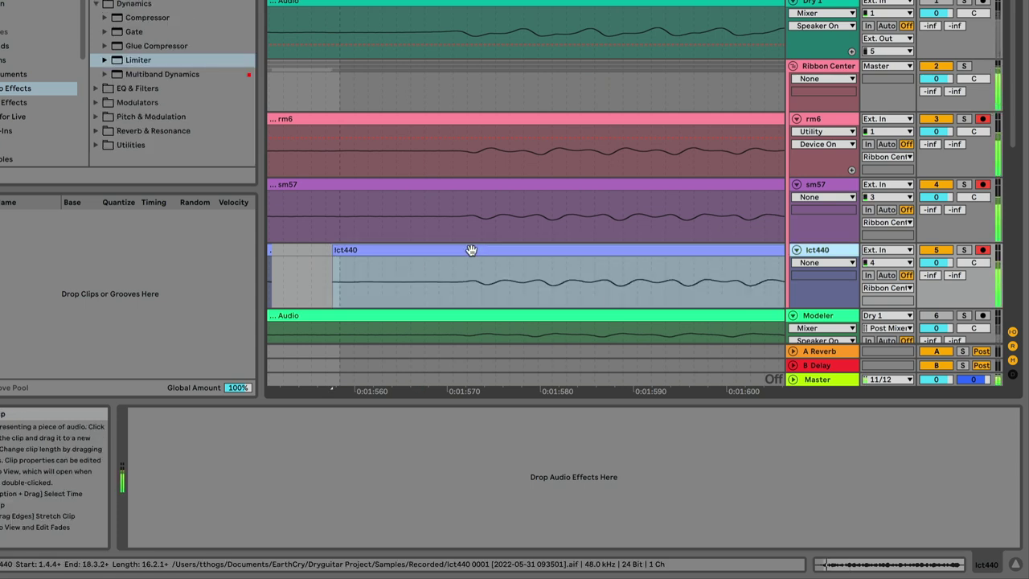
pyautogui.moveTo(471, 246); pyautogui.dragTo(458, 250)
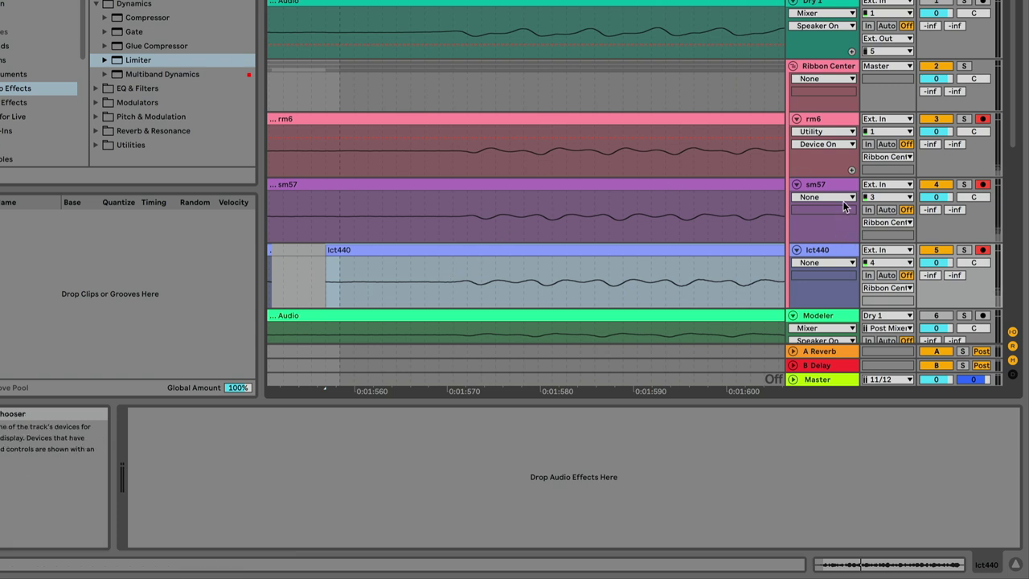
pyautogui.scroll(-10, 680, 172)
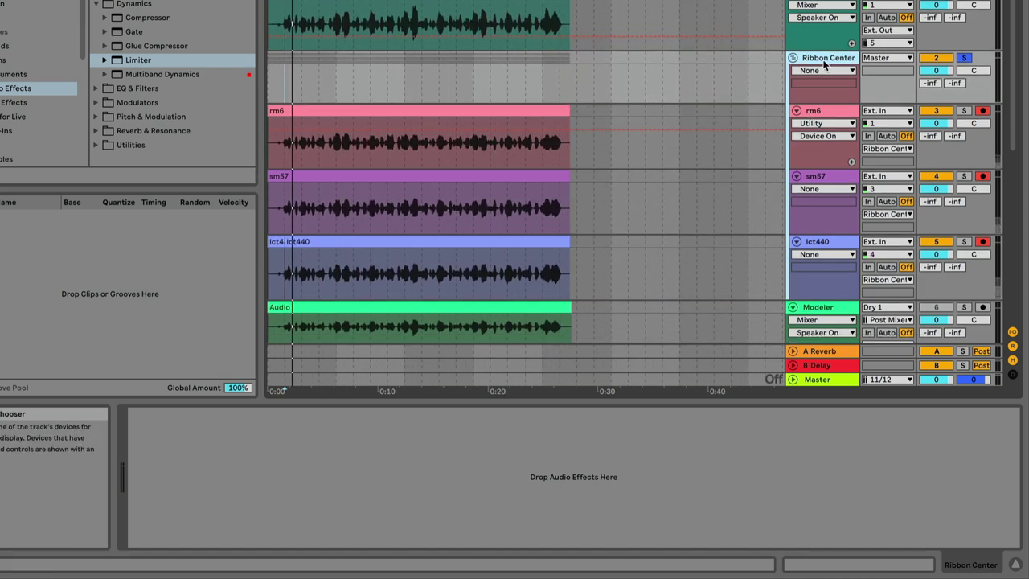
# - Fold Ribbon Center, duplicate it with Ctrl+D, unfold the copy and select its clips to 0:28
pyautogui.click(796, 59)
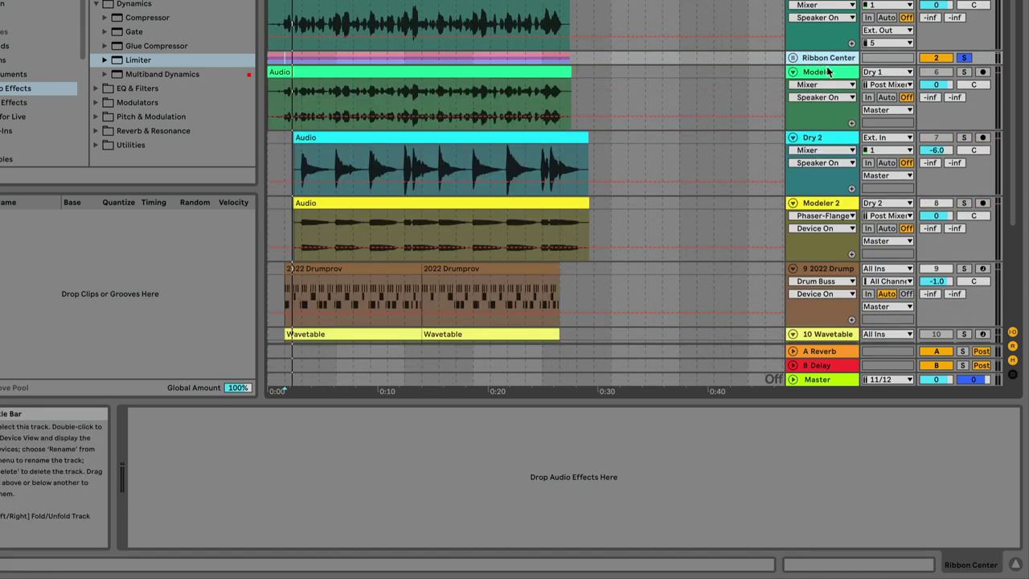
pyautogui.hotkey('ctrl', 'd')
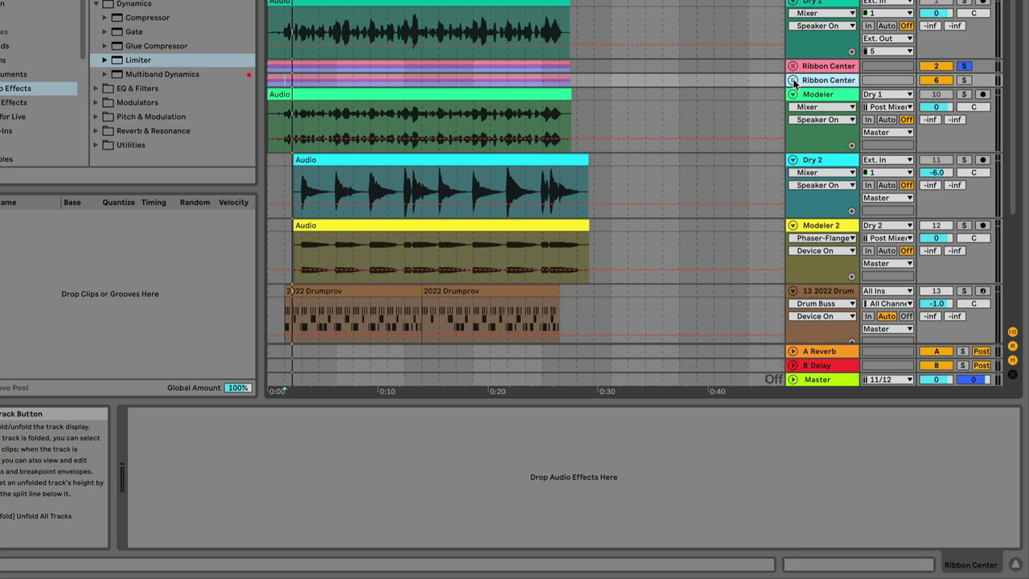
pyautogui.click(794, 79)
pyautogui.scroll(-1, 950, 188)
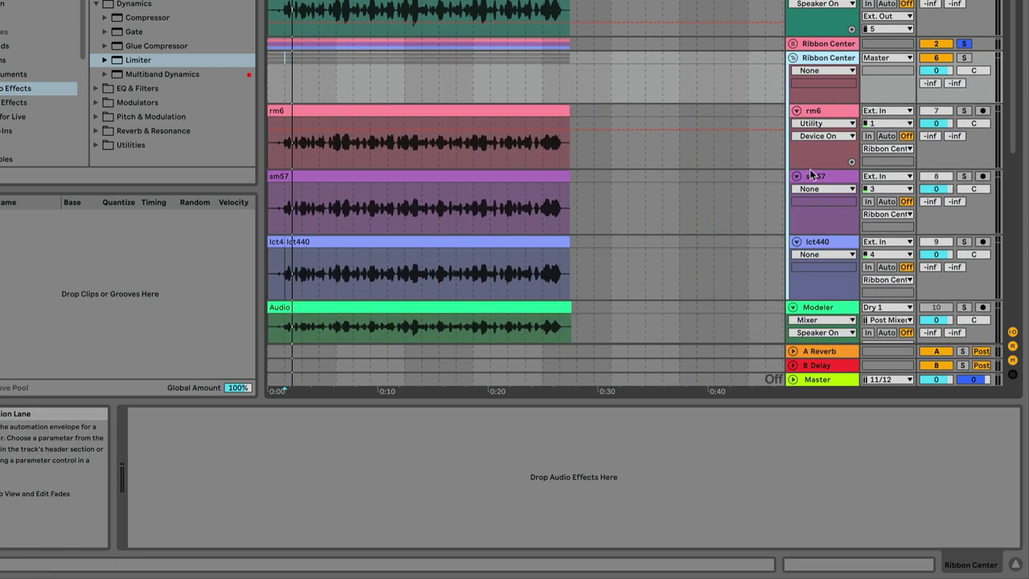
pyautogui.scroll(-1, 595, 269)
pyautogui.click(576, 257)
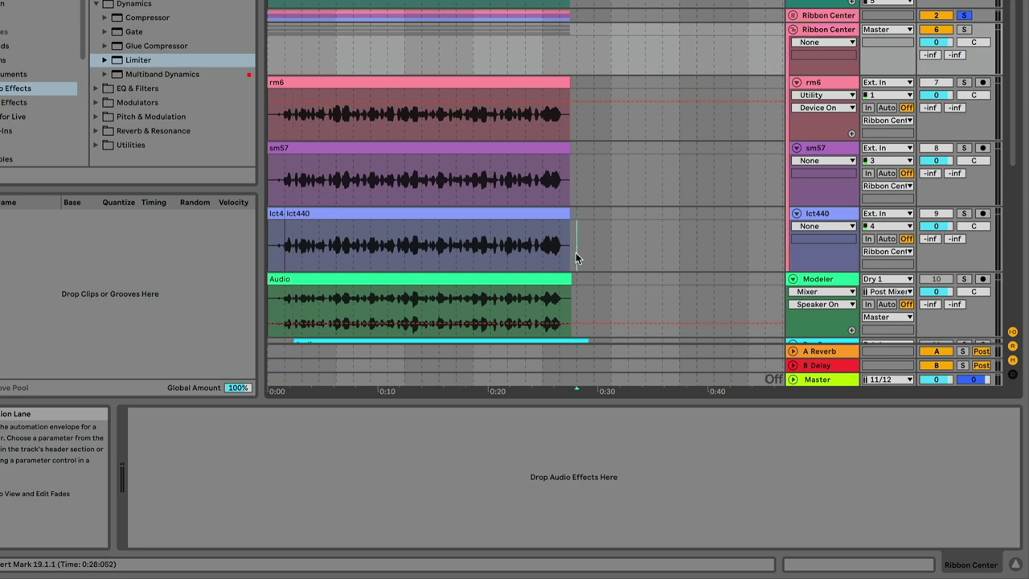
pyautogui.moveTo(575, 257); pyautogui.dragTo(164, 82)
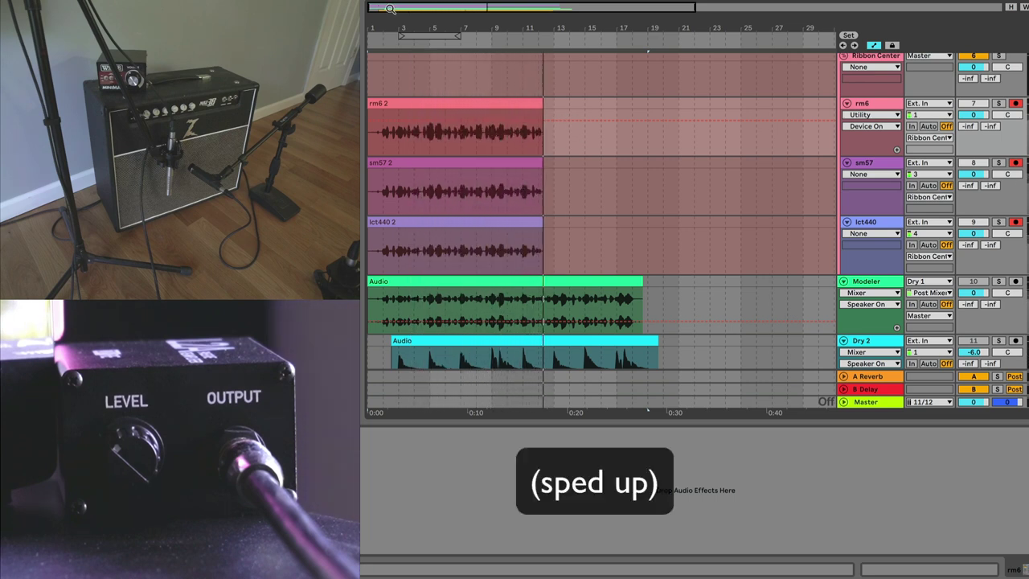
# - Stop recording, zoom deep into the rm6 2, sm57 2 and lct440 2 waveforms, then zoom back out
pyautogui.press('space')
pyautogui.scroll(2, 460, 216)
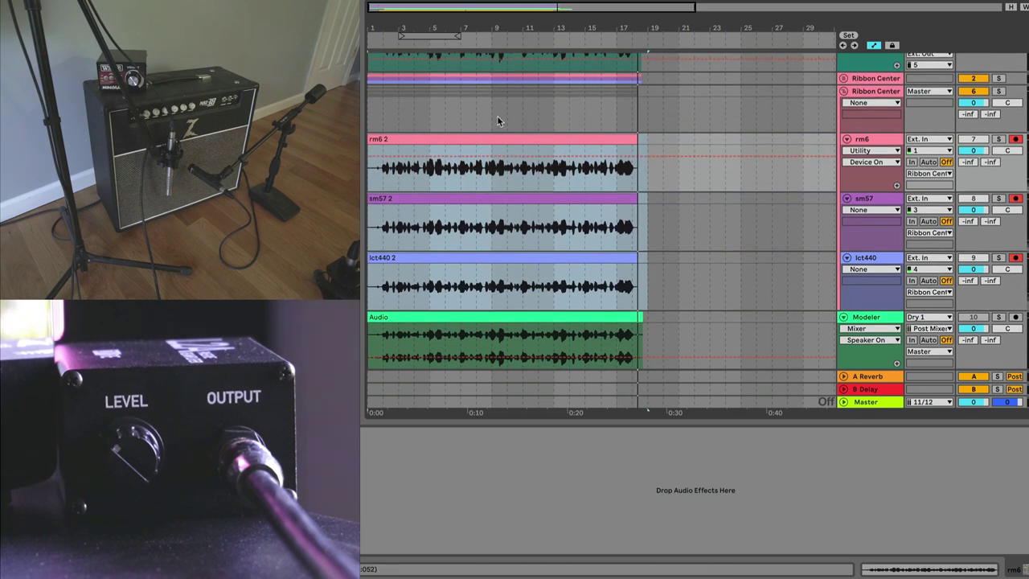
pyautogui.moveTo(406, 4); pyautogui.dragTo(417, 201)
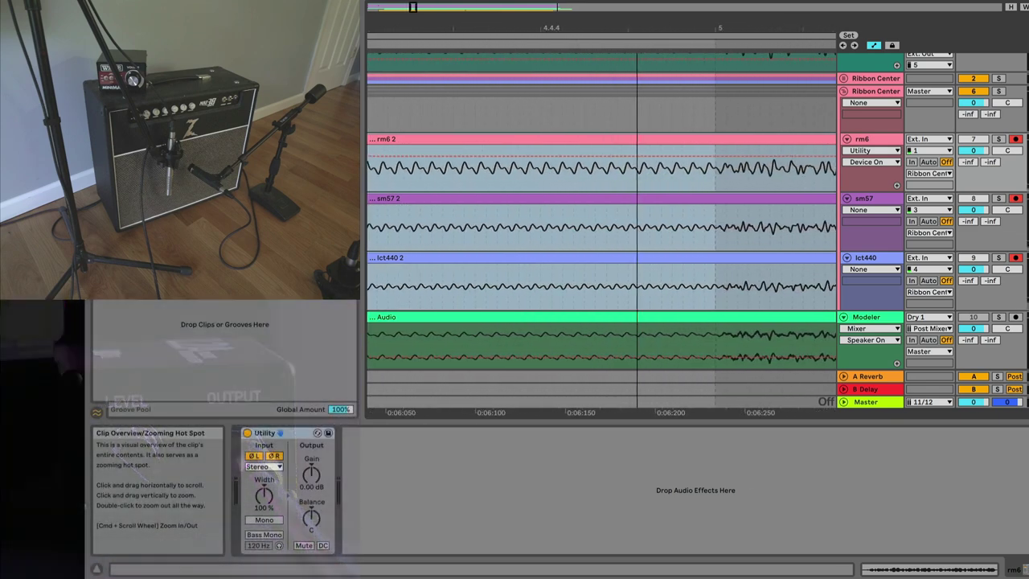
pyautogui.click(880, 142)
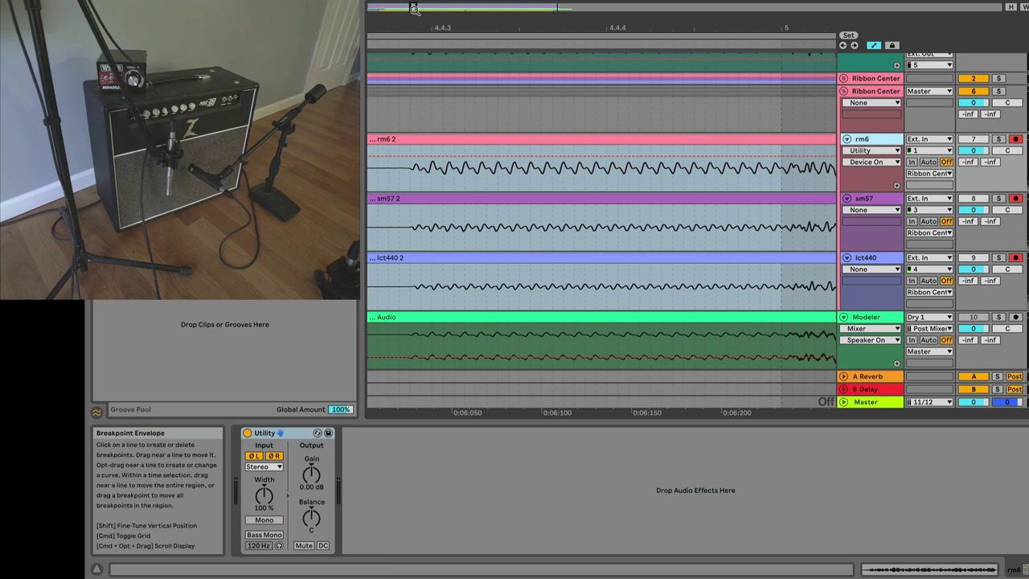
pyautogui.moveTo(426, 6); pyautogui.dragTo(424, 1)
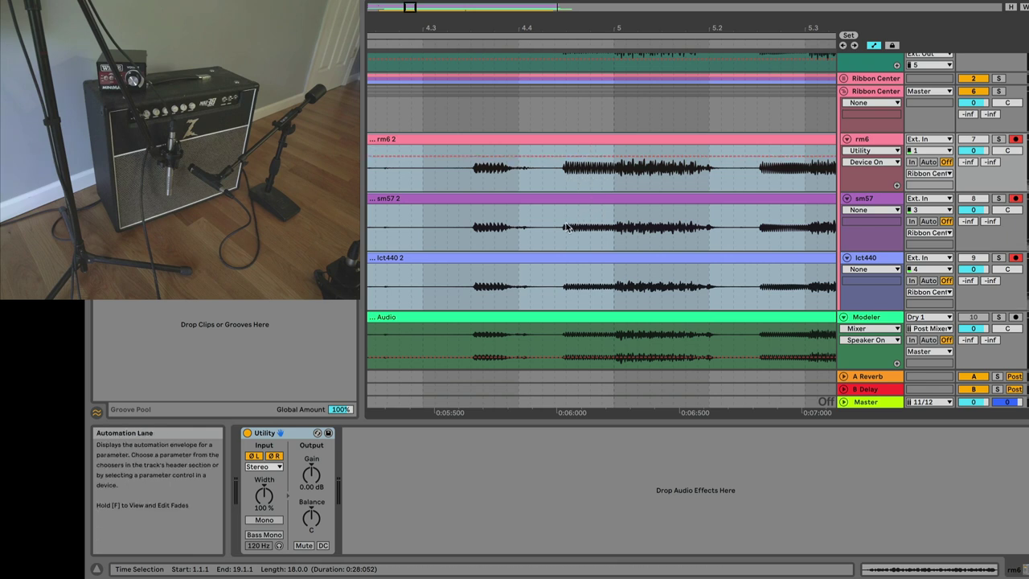
pyautogui.moveTo(410, 6); pyautogui.dragTo(410, 0)
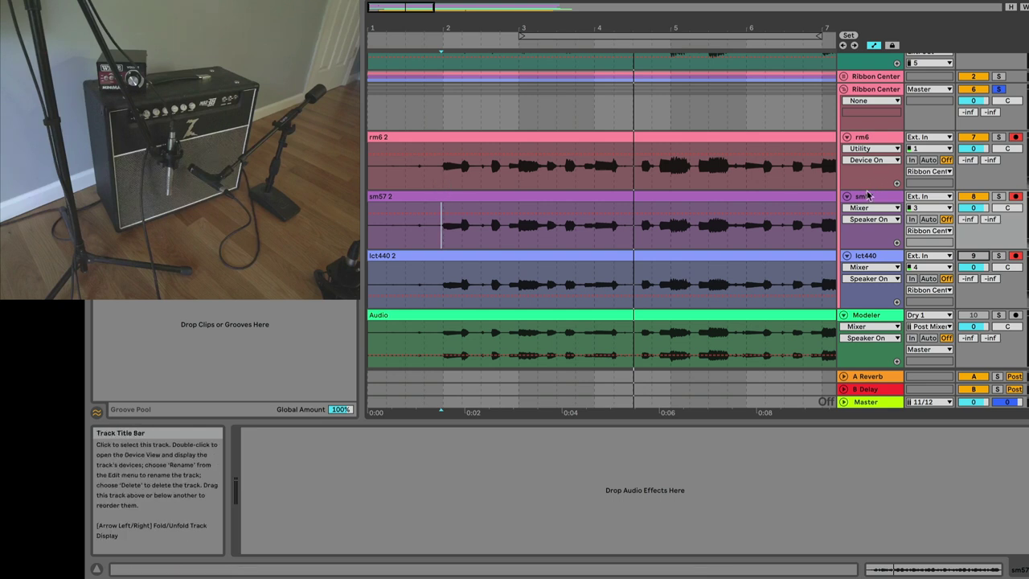
# - Listen to rm6 soloed, then to rm6 and sm57 soloed together
pyautogui.press('space')
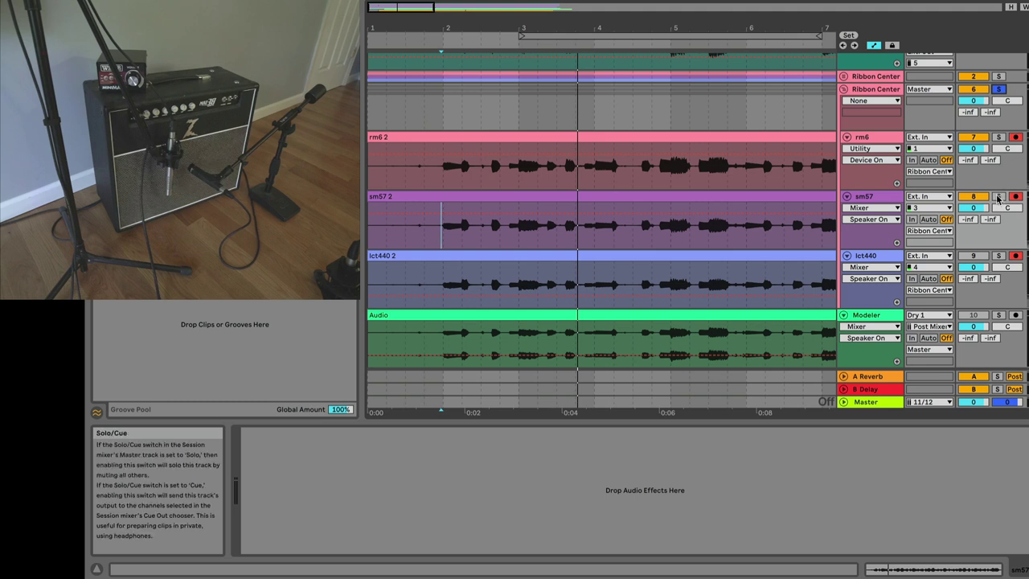
pyautogui.click(999, 138)
pyautogui.press('space')
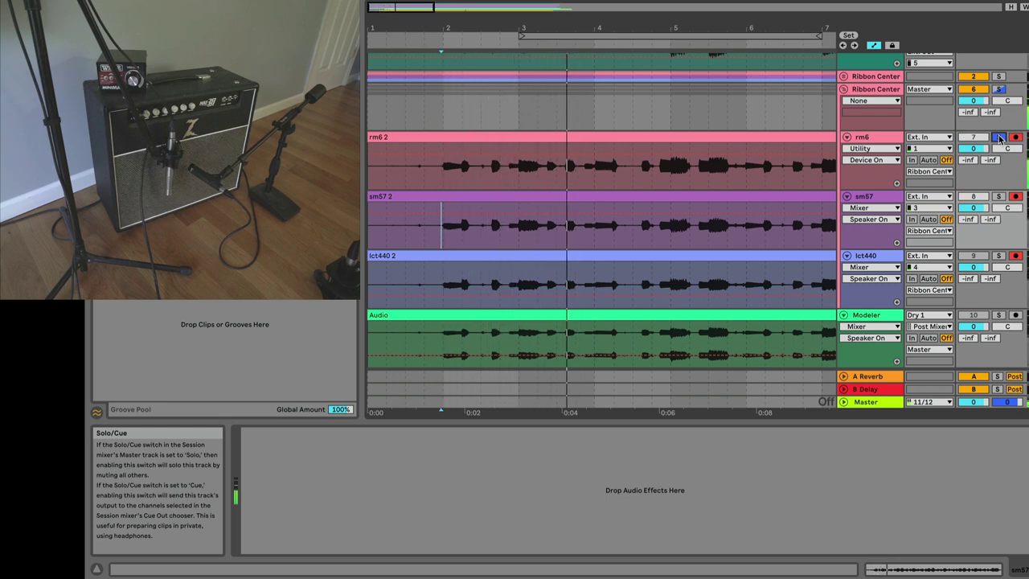
pyautogui.press('space')
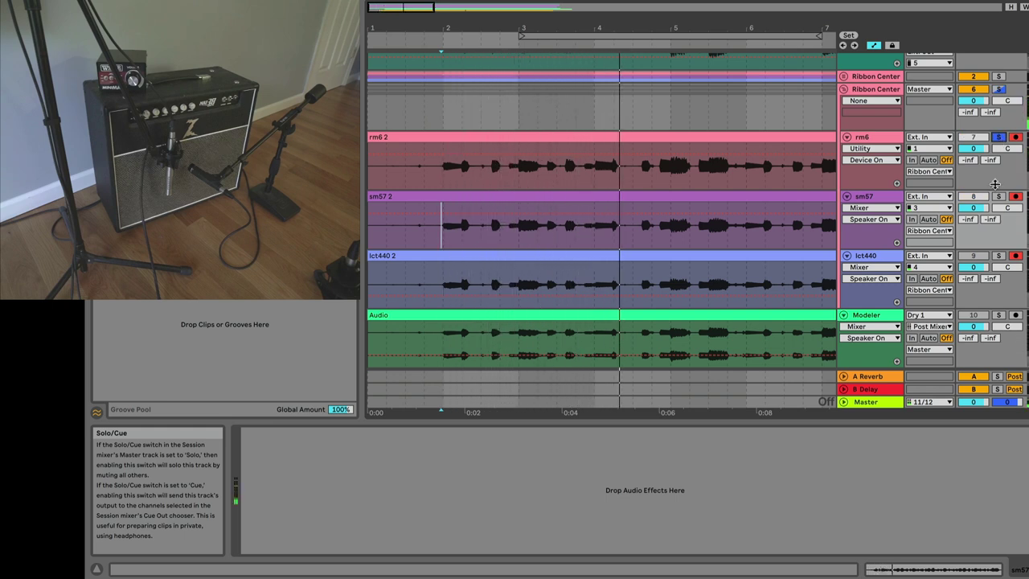
pyautogui.click(999, 196)
pyautogui.press('space')
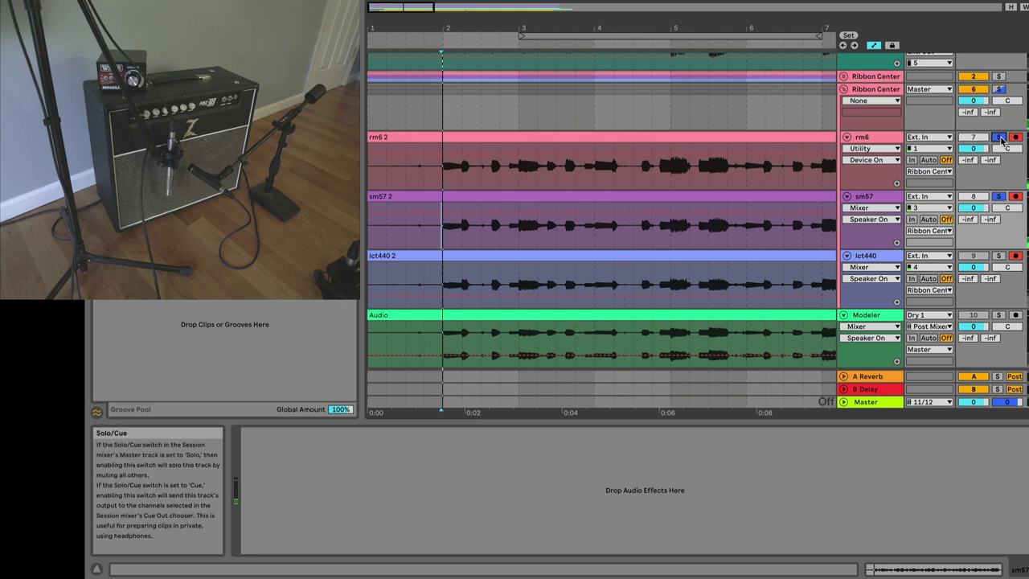
# - Solo the Ribbon Center group, play it, and shift the lct440 2 clip slightly later
pyautogui.click(999, 255)
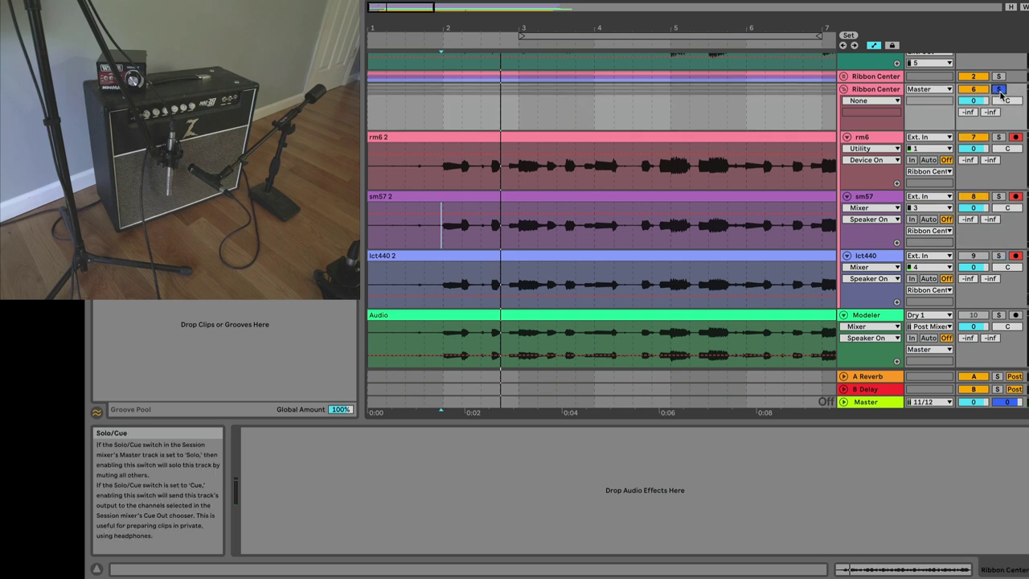
pyautogui.press('space')
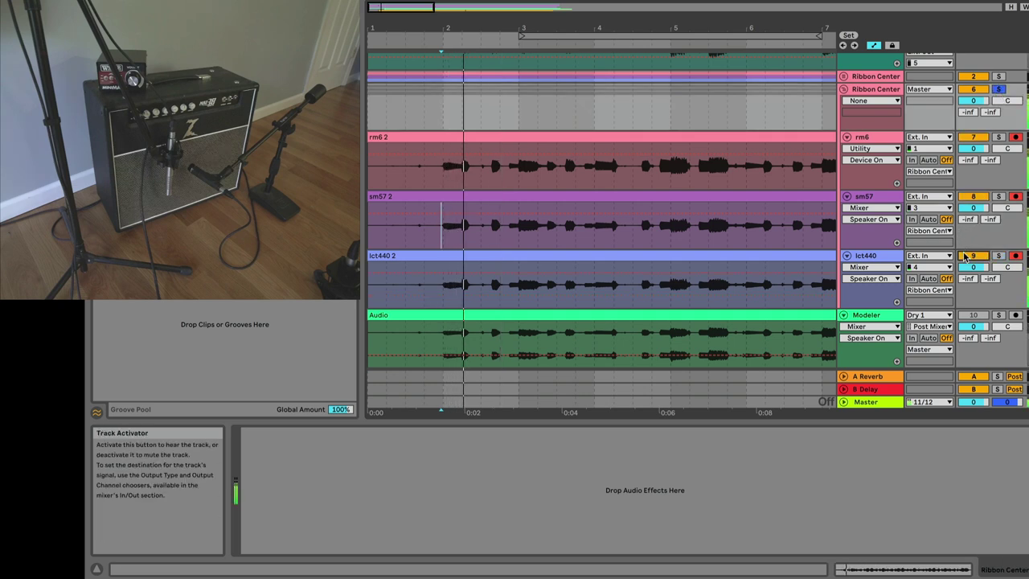
pyautogui.click(438, 259)
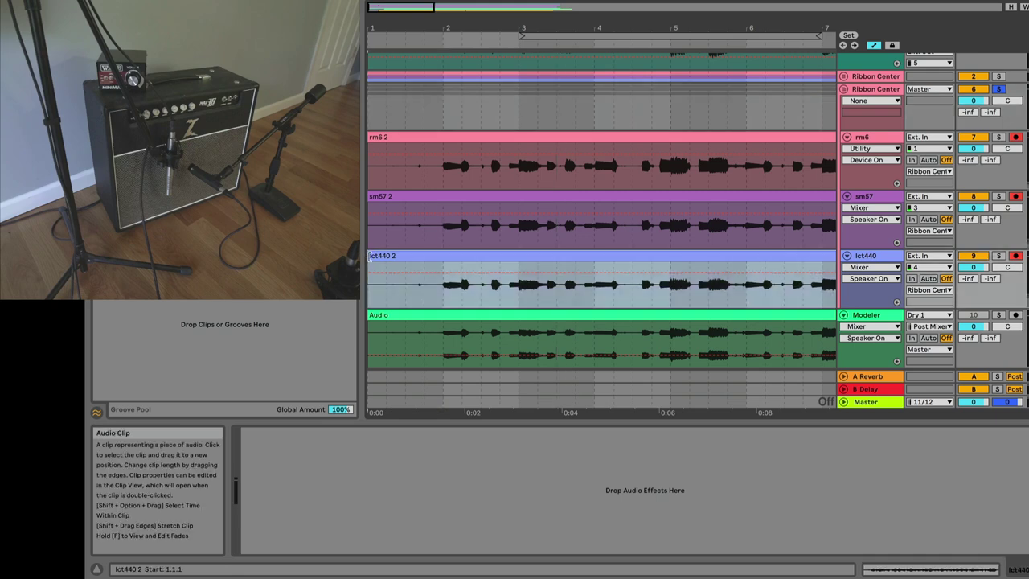
# - Line up the lct440 2 clip more closely with the rm6 2 and sm57 2 takes
pyautogui.rightClick(432, 259)
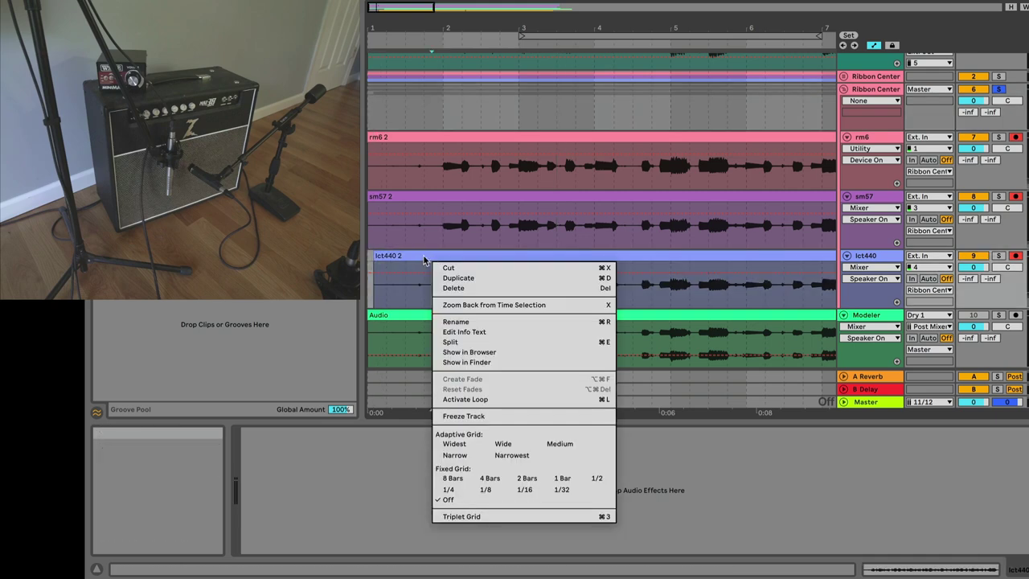
pyautogui.click(432, 258)
pyautogui.scroll(10, 433, 258)
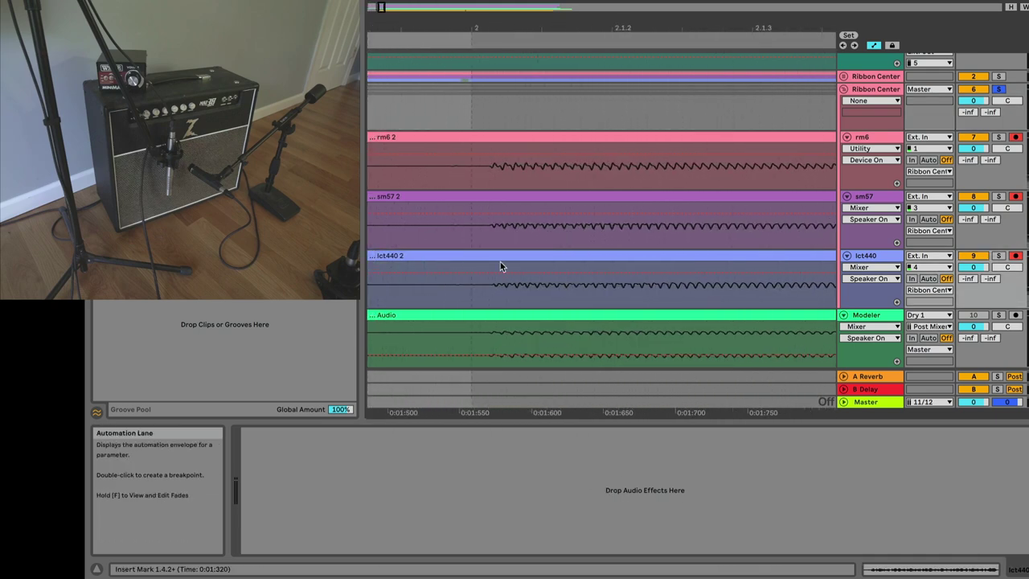
pyautogui.scroll(-5, 482, 254)
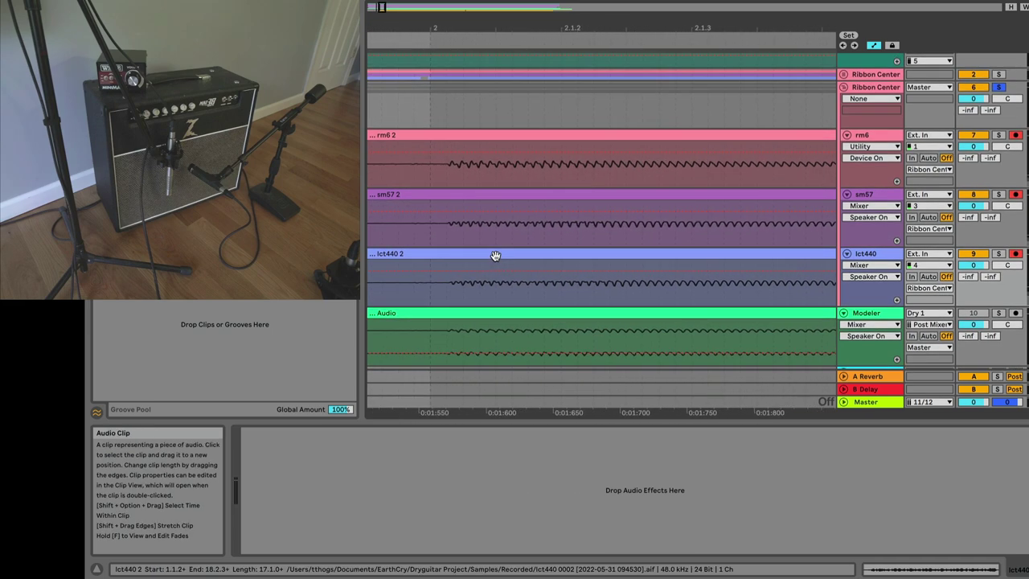
pyautogui.scroll(-4, 520, 252)
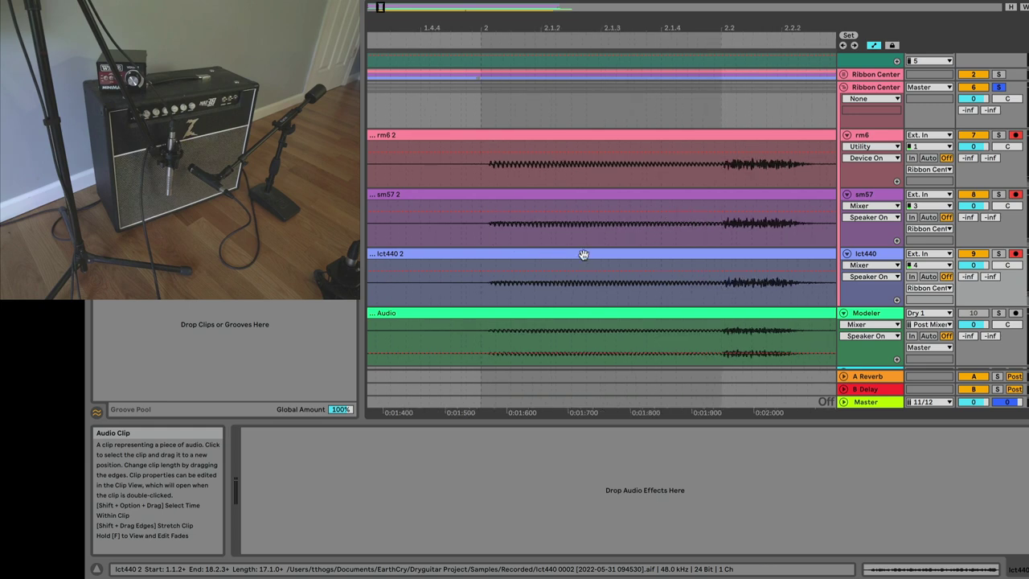
pyautogui.scroll(-4, 578, 255)
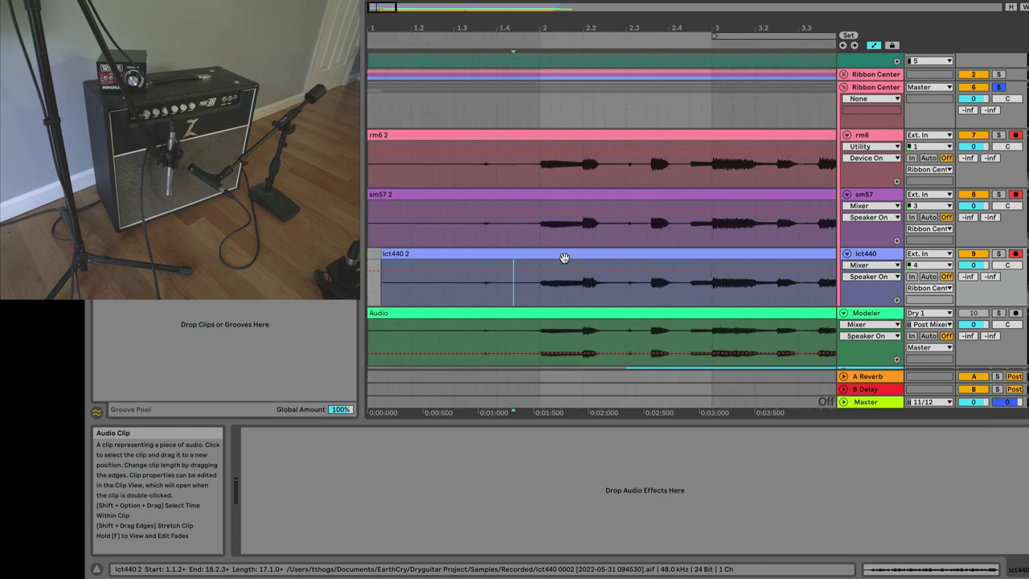
pyautogui.scroll(2, 976, 112)
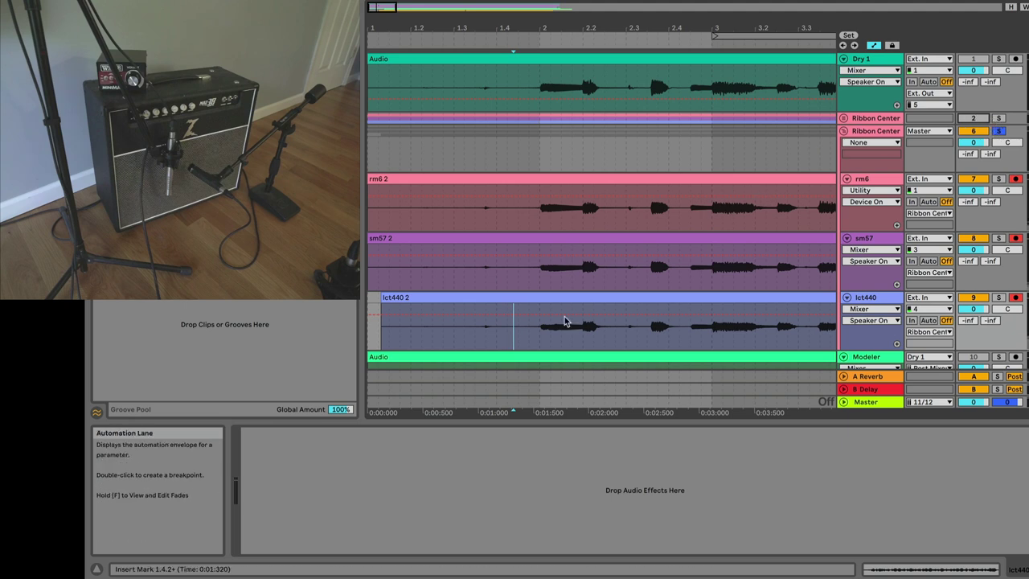
pyautogui.scroll(10, 535, 299)
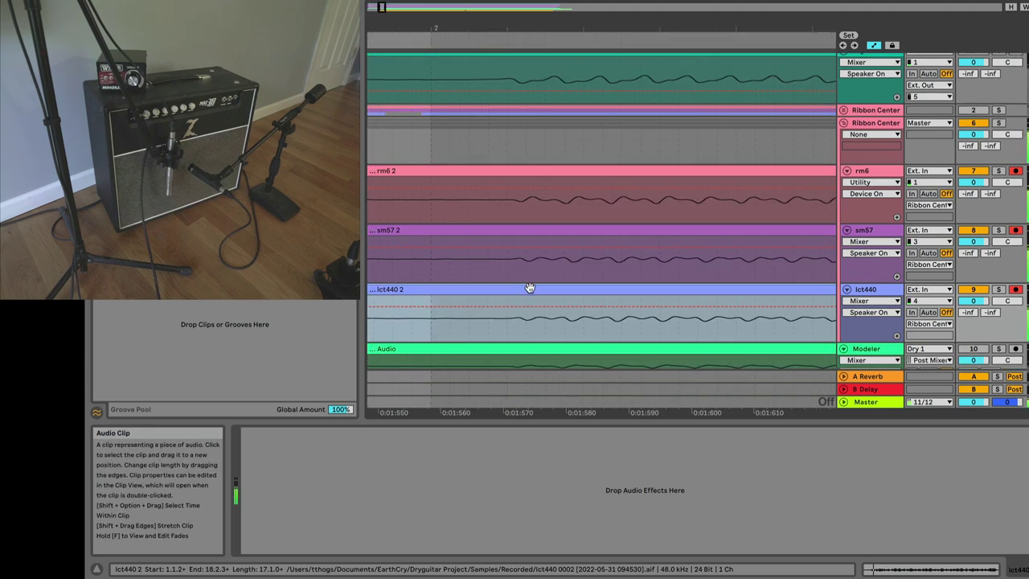
pyautogui.moveTo(536, 295); pyautogui.dragTo(535, 288)
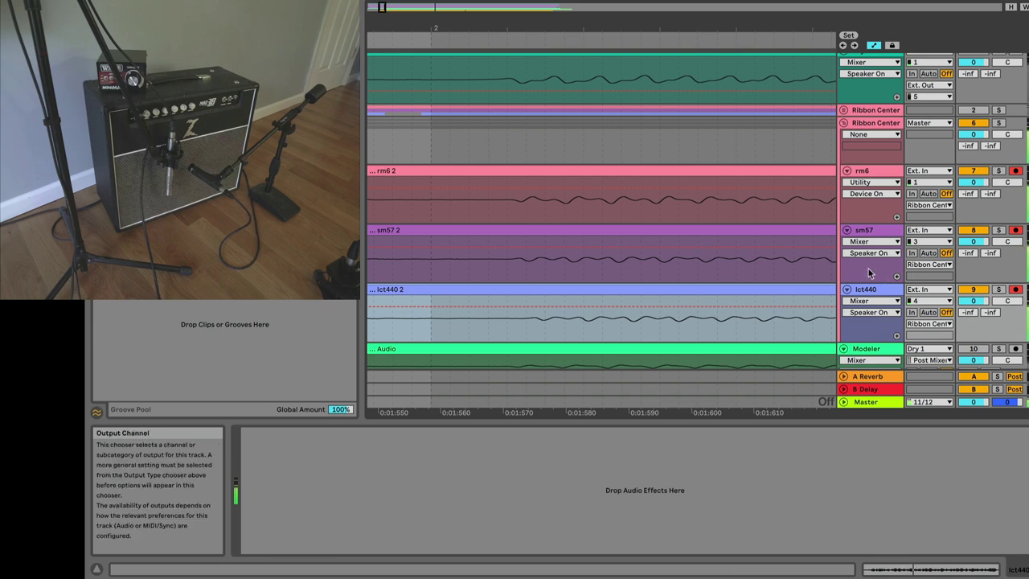
# - Set playback just after bar 2 and rename the second mic group to Ribbon Offset
pyautogui.scroll(-5, 569, 294)
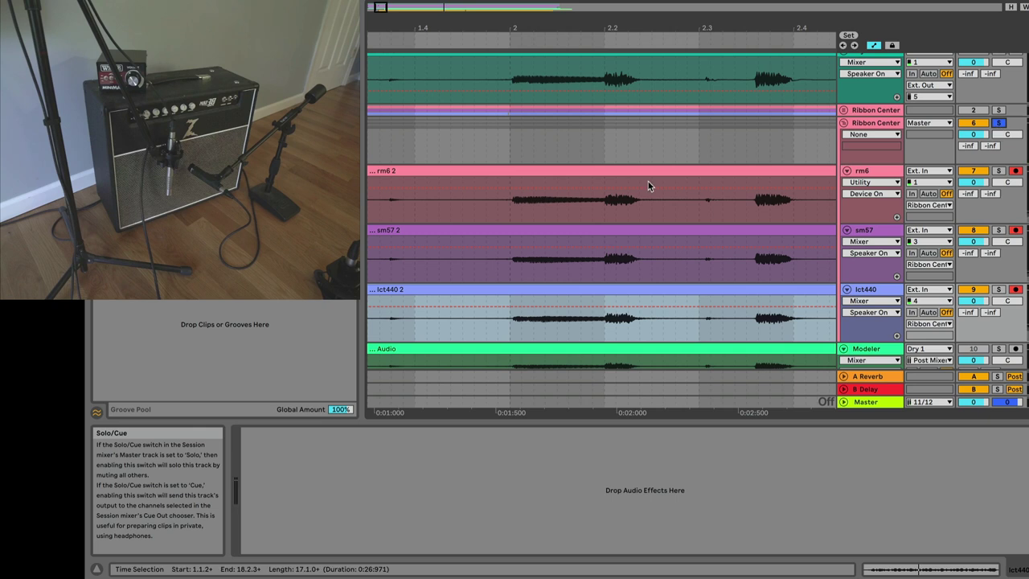
pyautogui.click(511, 148)
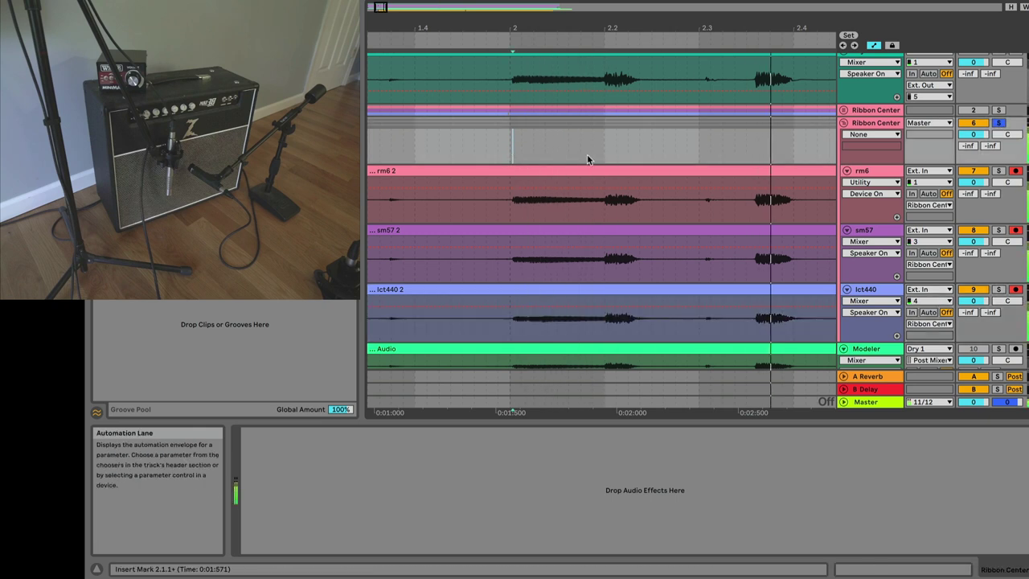
pyautogui.scroll(-10, 664, 215)
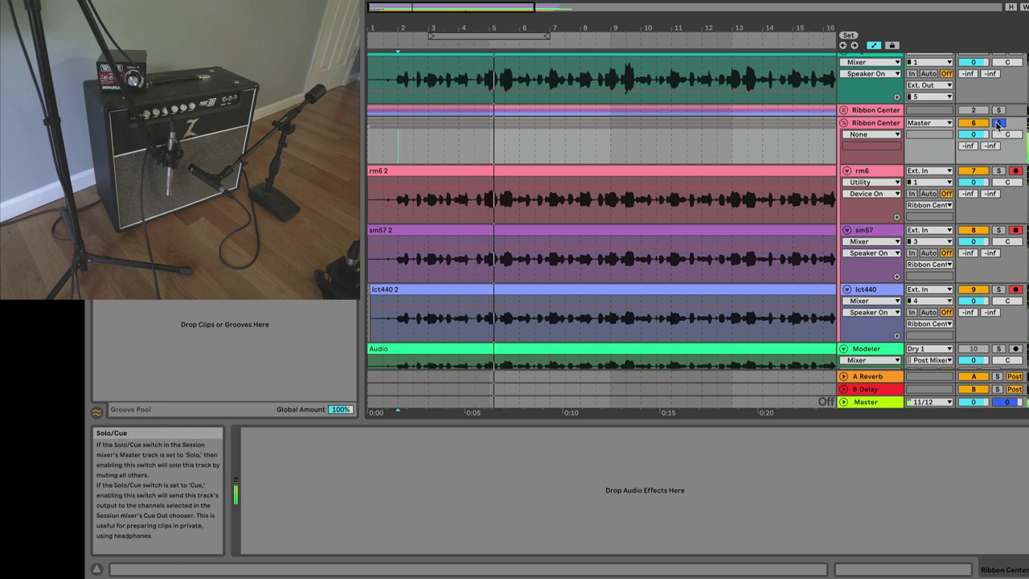
pyautogui.rightClick(852, 123)
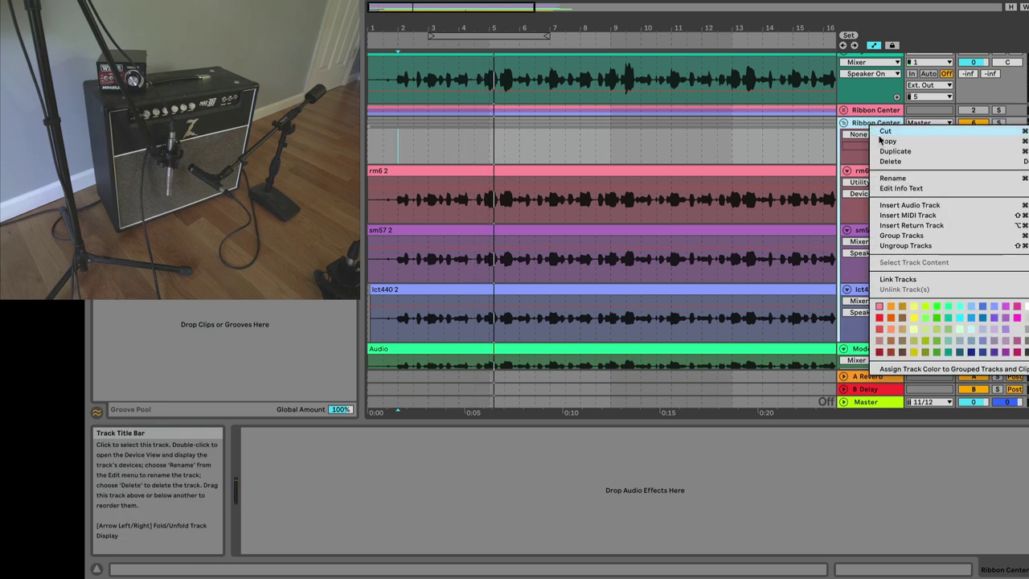
pyautogui.click(904, 182)
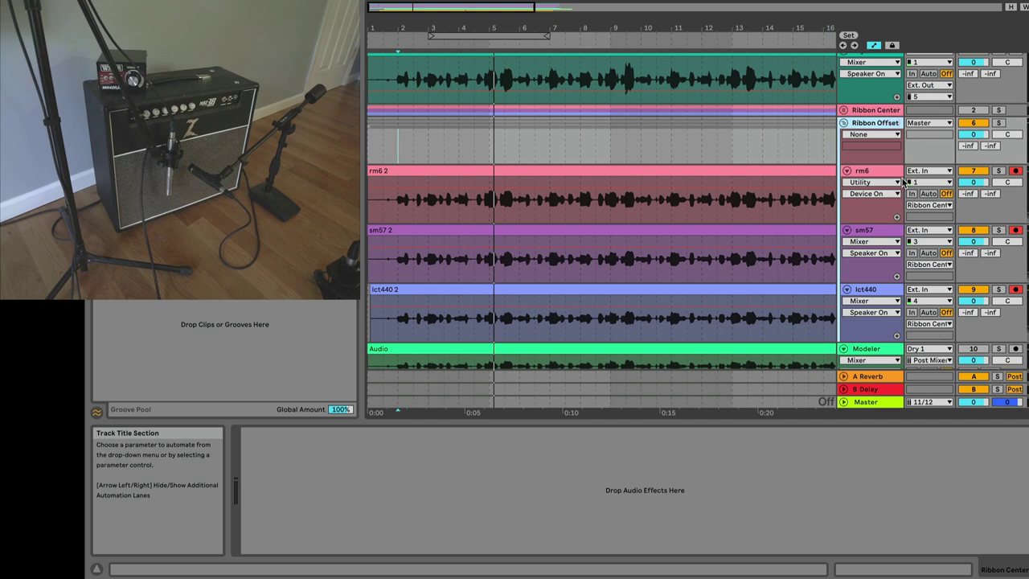
# - Fold Ribbon Offset, then solo Dry 2 and play from inside its clip
pyautogui.press('Left')
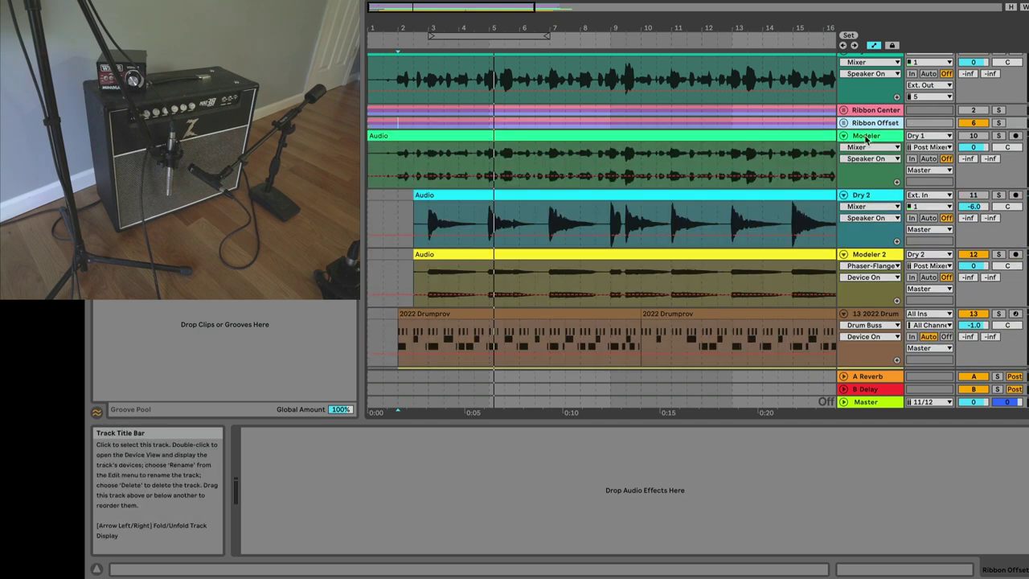
pyautogui.click(868, 195)
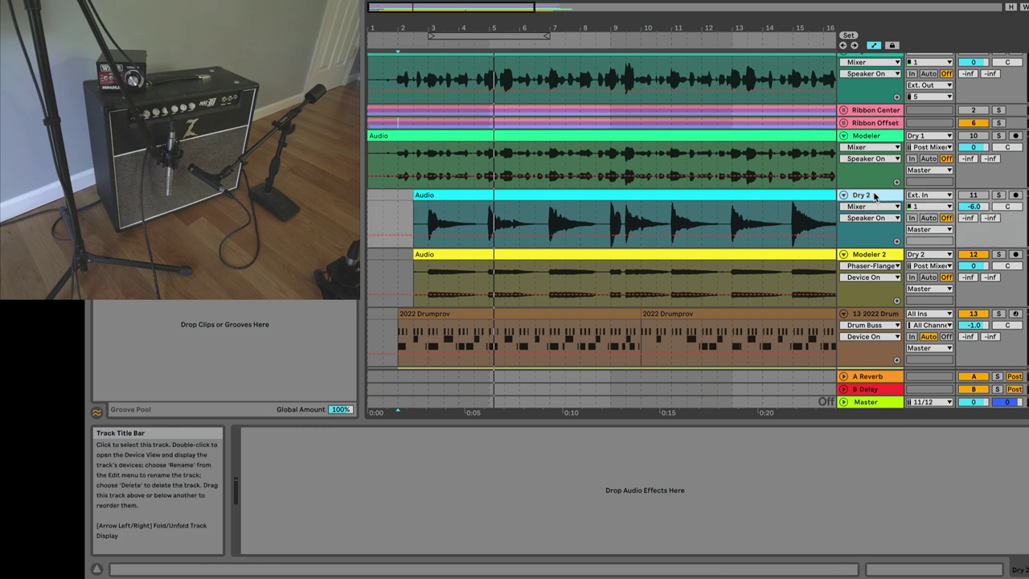
pyautogui.click(997, 195)
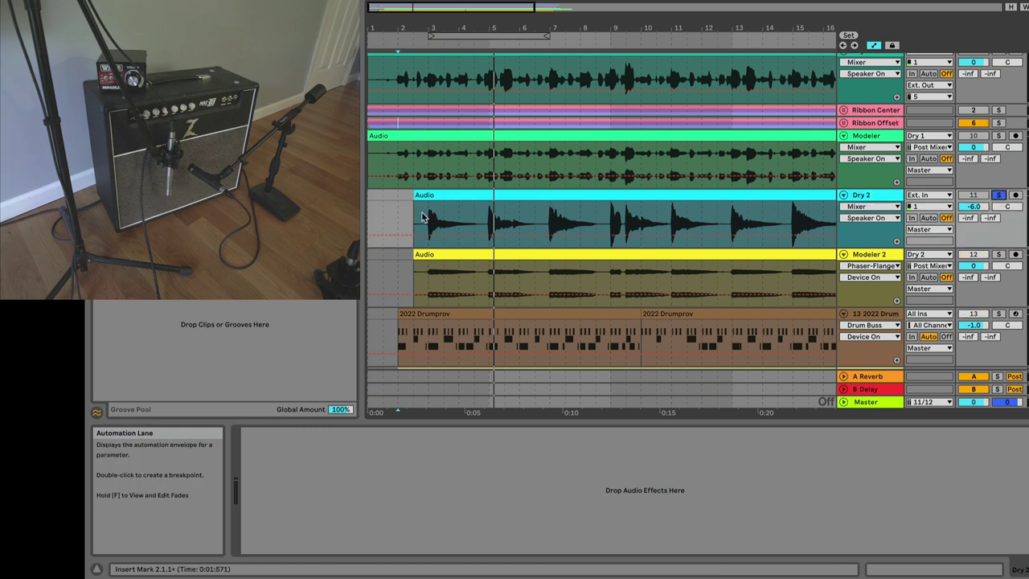
pyautogui.click(422, 217)
pyautogui.press('space')
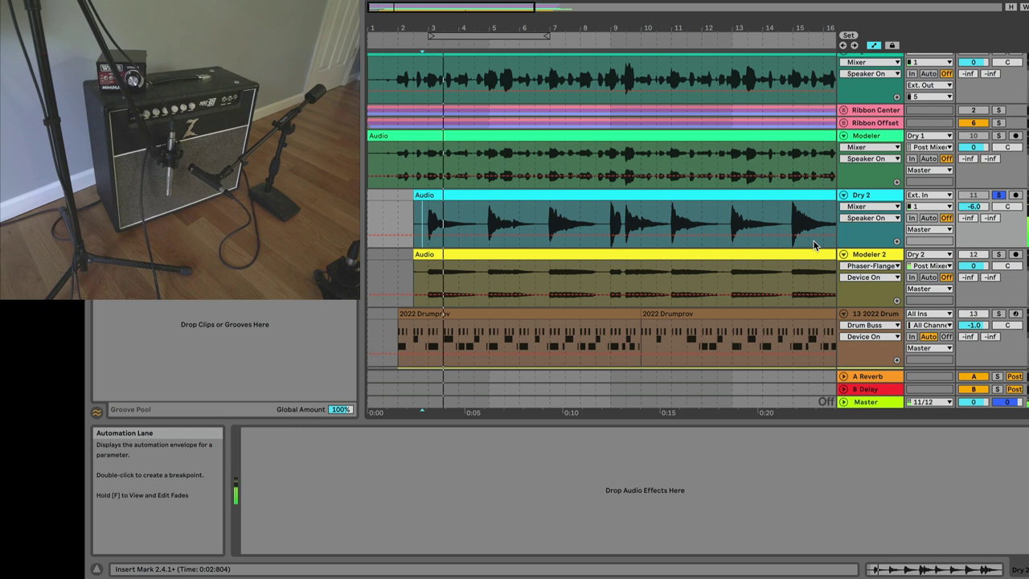
# - Route Dry 2's output to Ext. Out channel 5 and play it to set the re-amp level
pyautogui.click(929, 229)
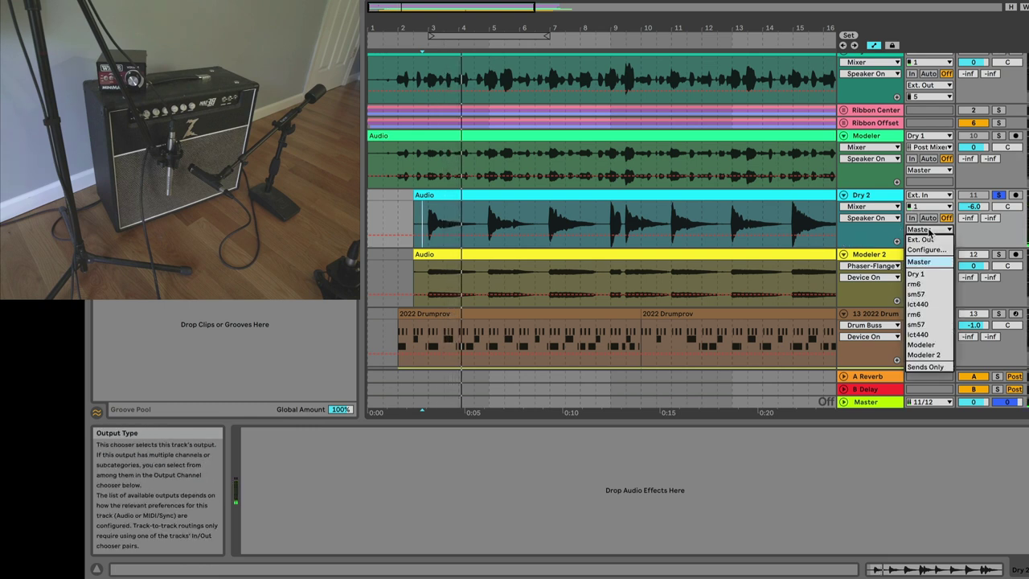
pyautogui.click(922, 239)
pyautogui.click(923, 241)
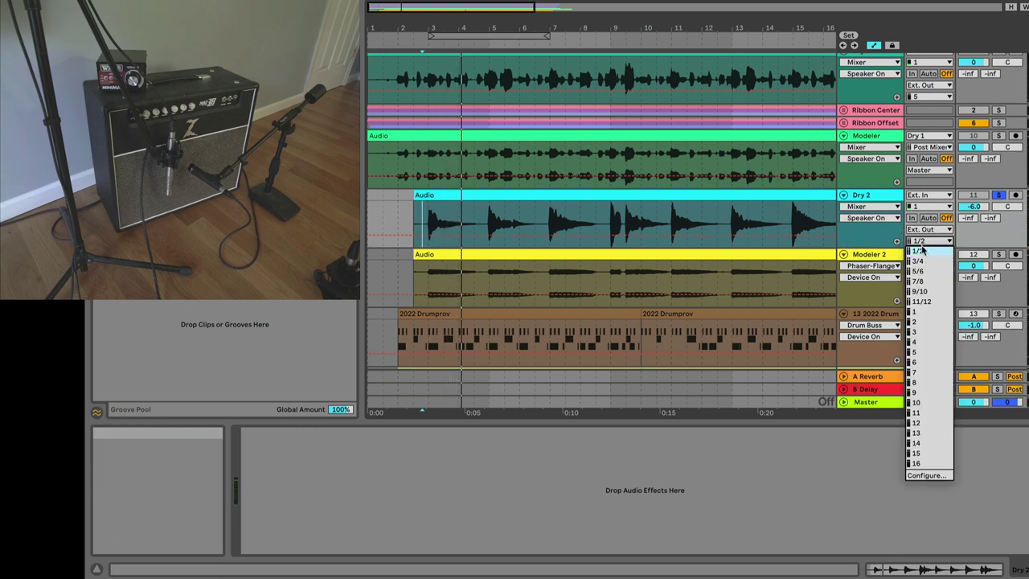
pyautogui.click(914, 353)
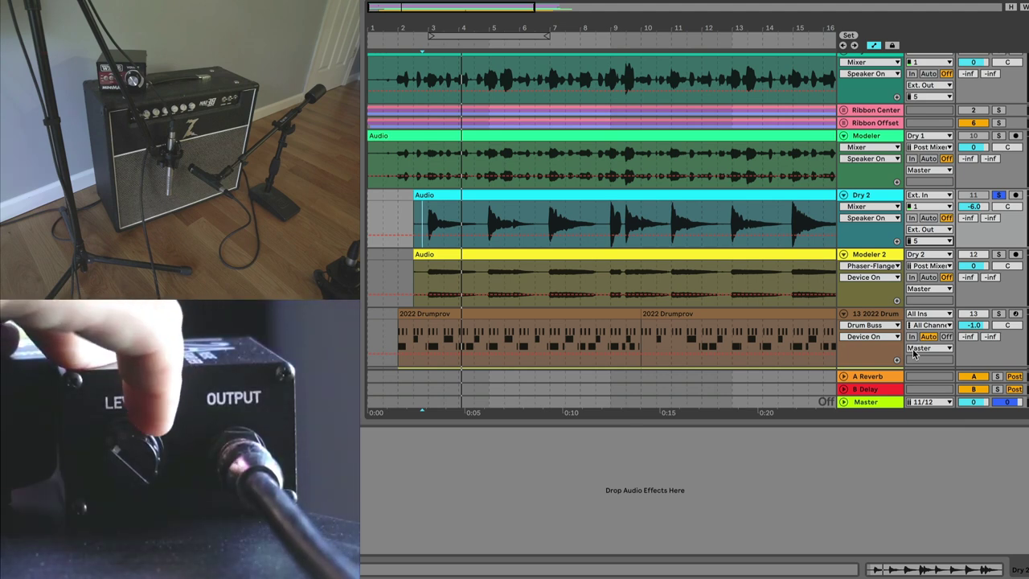
pyautogui.press('space')
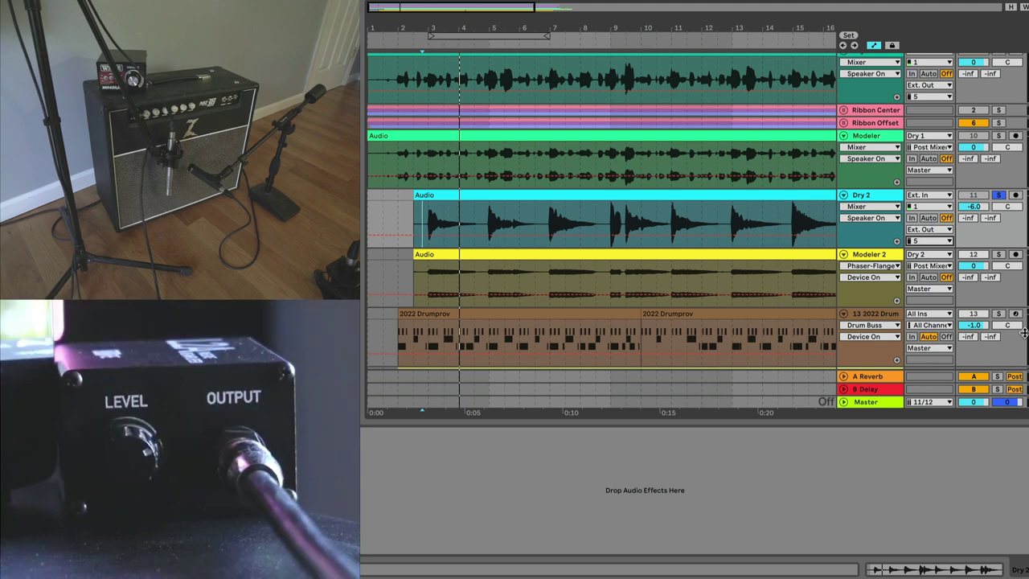
pyautogui.press('space')
pyautogui.press('space')
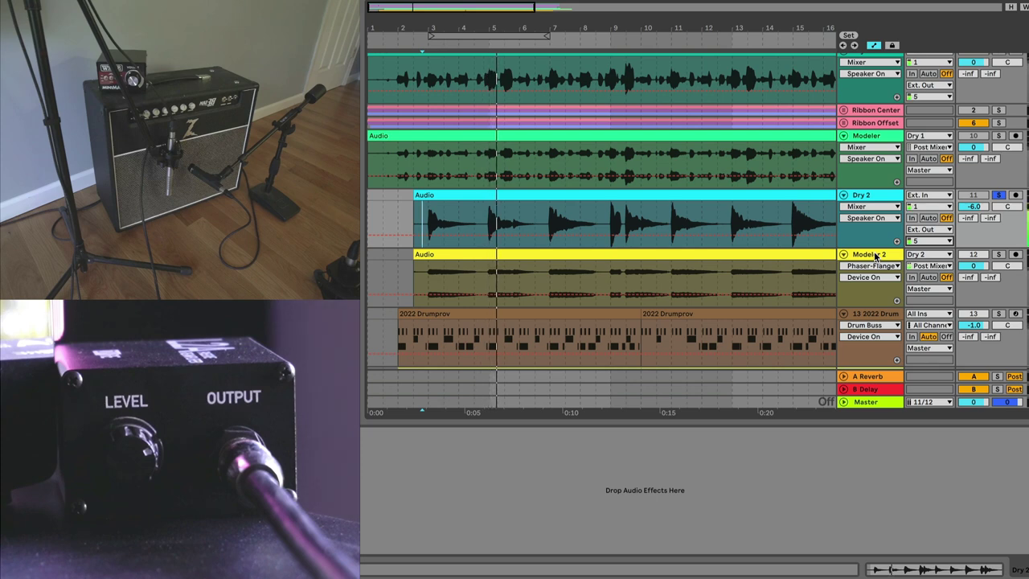
# - Duplicate Ribbon Offset, move the copy between Dry 2 and Modeler 2, and delete Ribbon Center
pyautogui.click(862, 124)
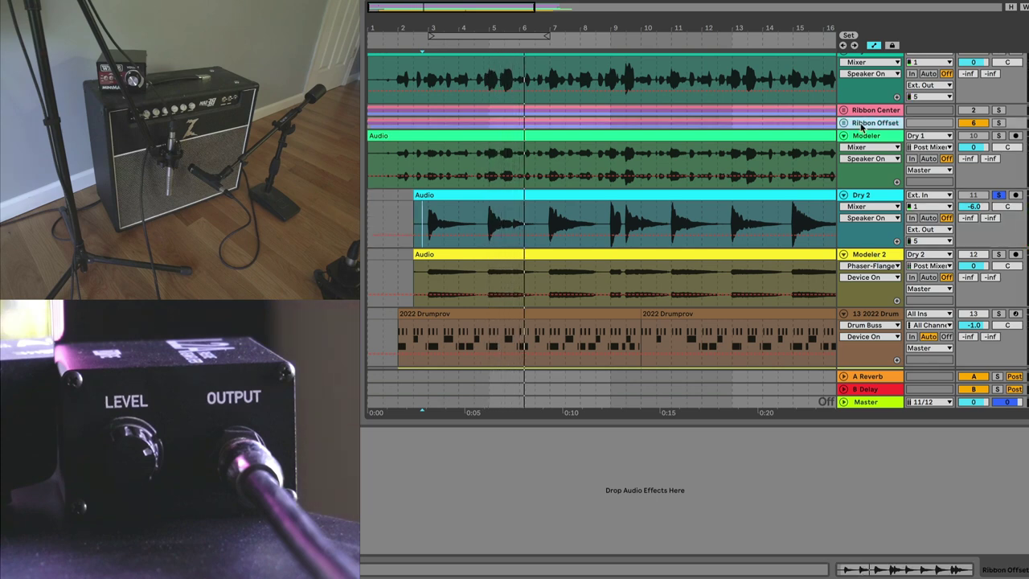
pyautogui.hotkey('ctrl', 'd')
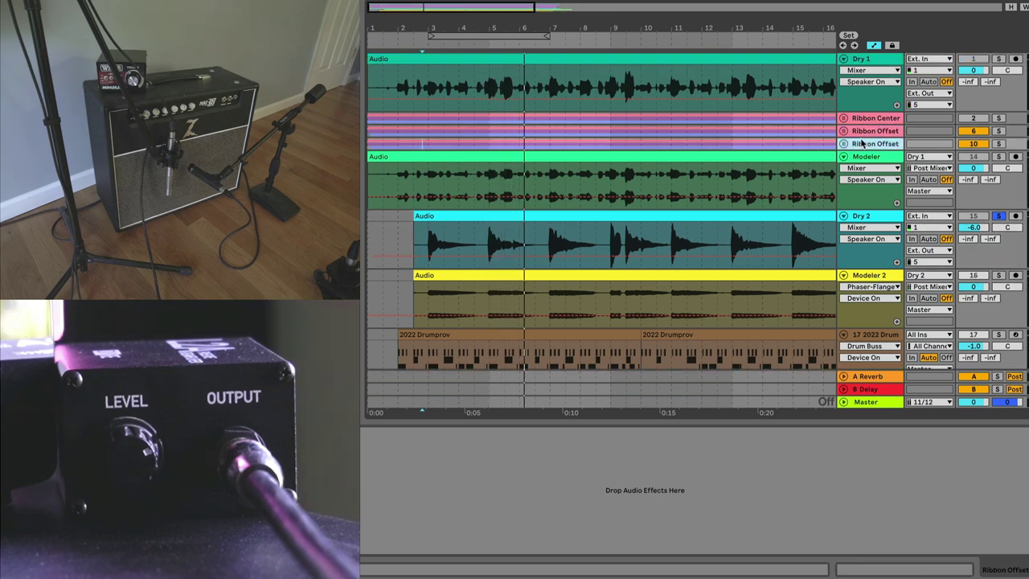
pyautogui.moveTo(862, 143); pyautogui.dragTo(857, 267)
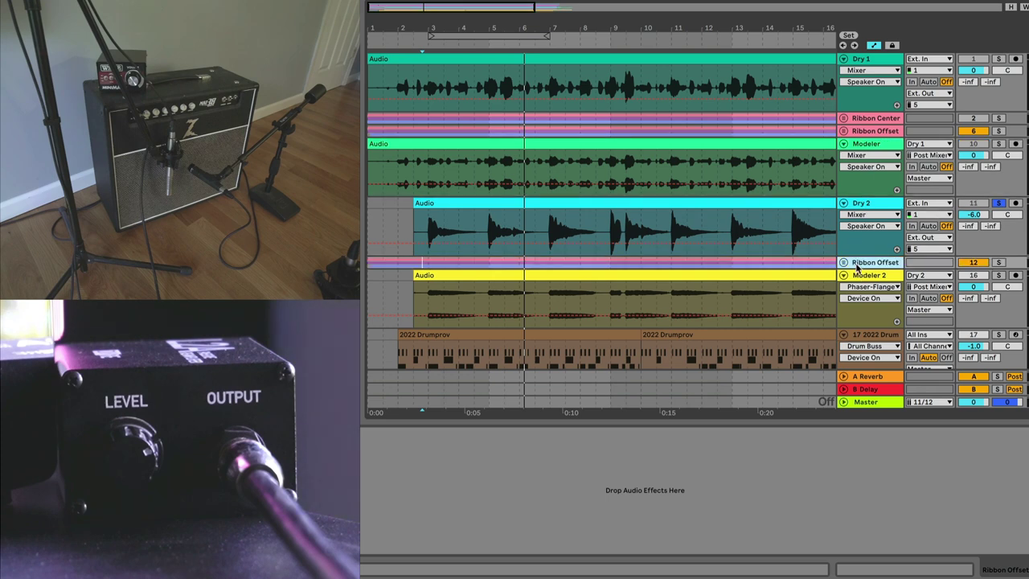
pyautogui.click(861, 119)
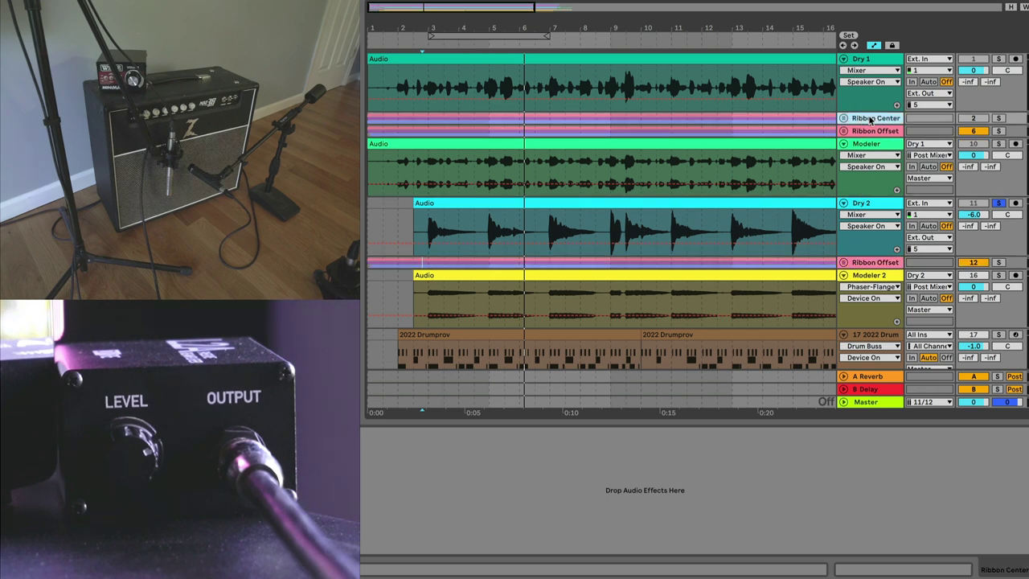
pyautogui.press('Delete')
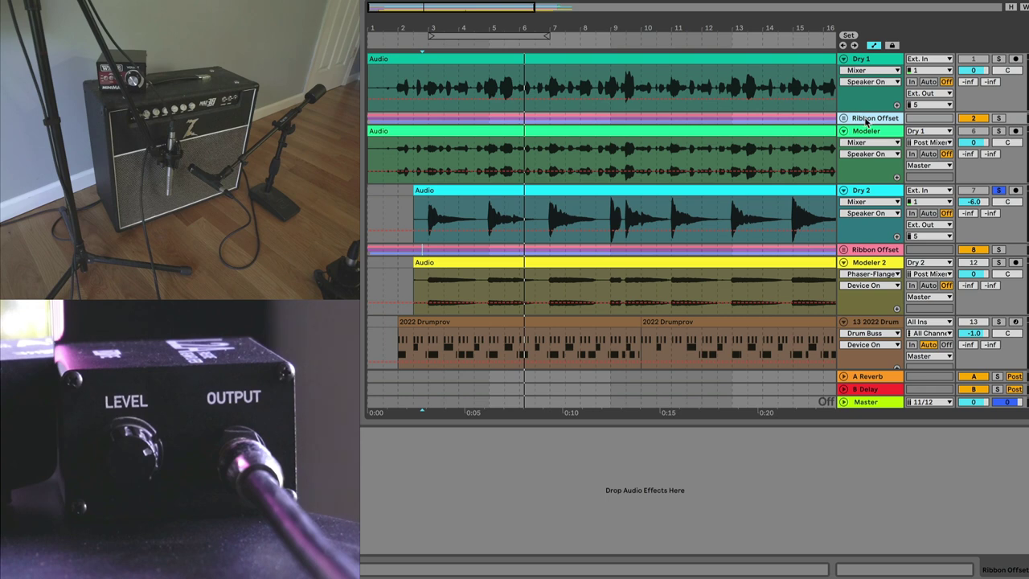
# - Unfold the lower Ribbon Offset group, delete its old mic takes and arm the mic tracks
pyautogui.click(860, 251)
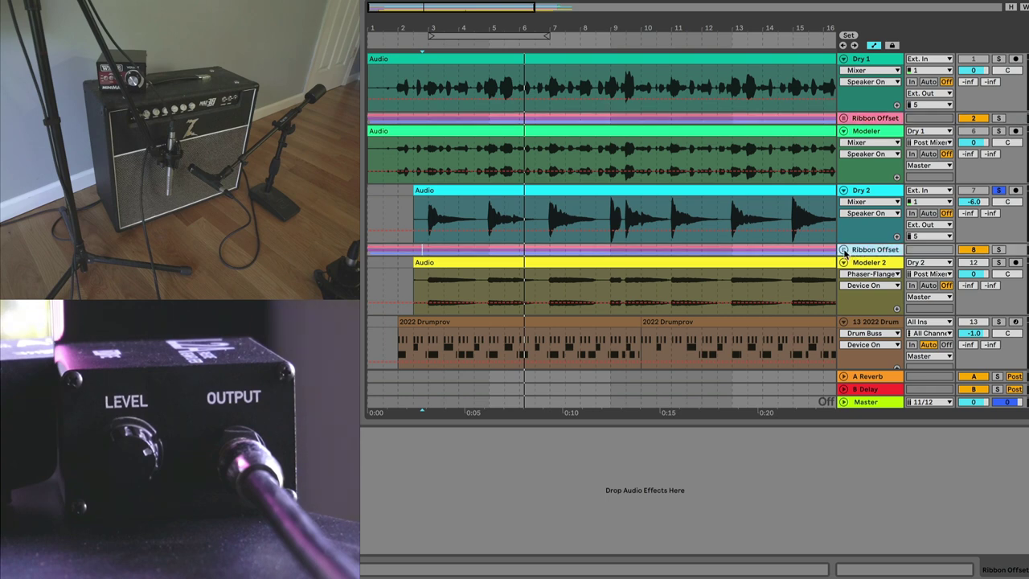
pyautogui.click(844, 250)
pyautogui.scroll(-3, 866, 265)
pyautogui.click(693, 181)
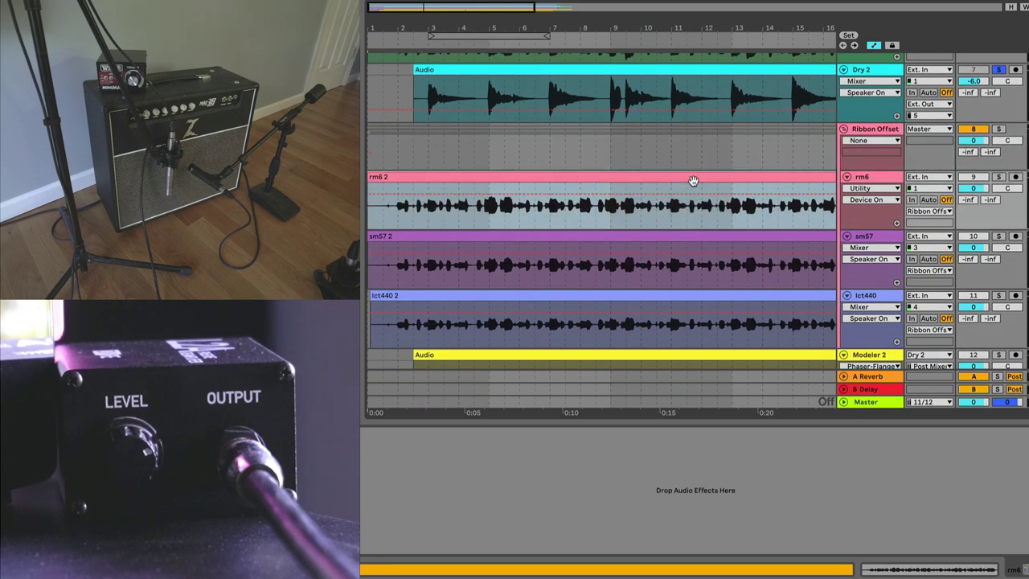
pyautogui.keyDown('shift'); pyautogui.click(694, 303); pyautogui.keyUp('shift')
pyautogui.press('Delete')
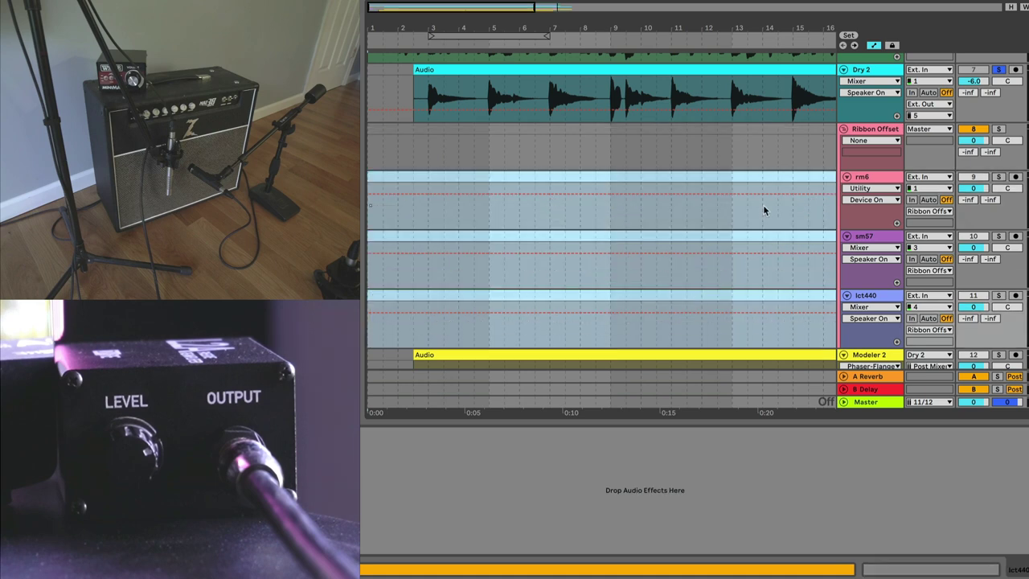
pyautogui.click(1016, 177)
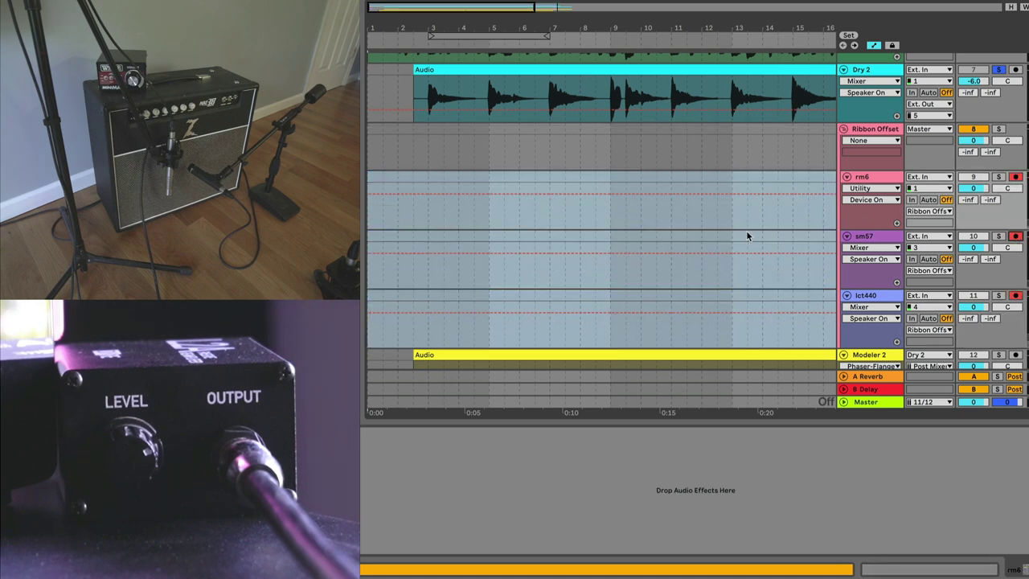
# - Record a fresh re-amped take with F9 starting from the dry guitar clip
pyautogui.press('-')
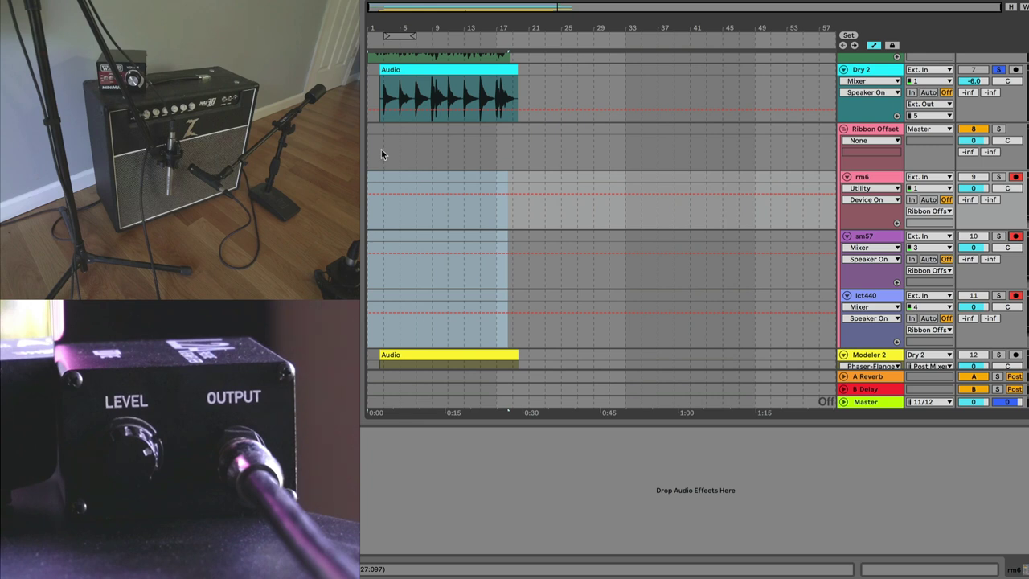
pyautogui.click(451, 114)
pyautogui.press('F9')
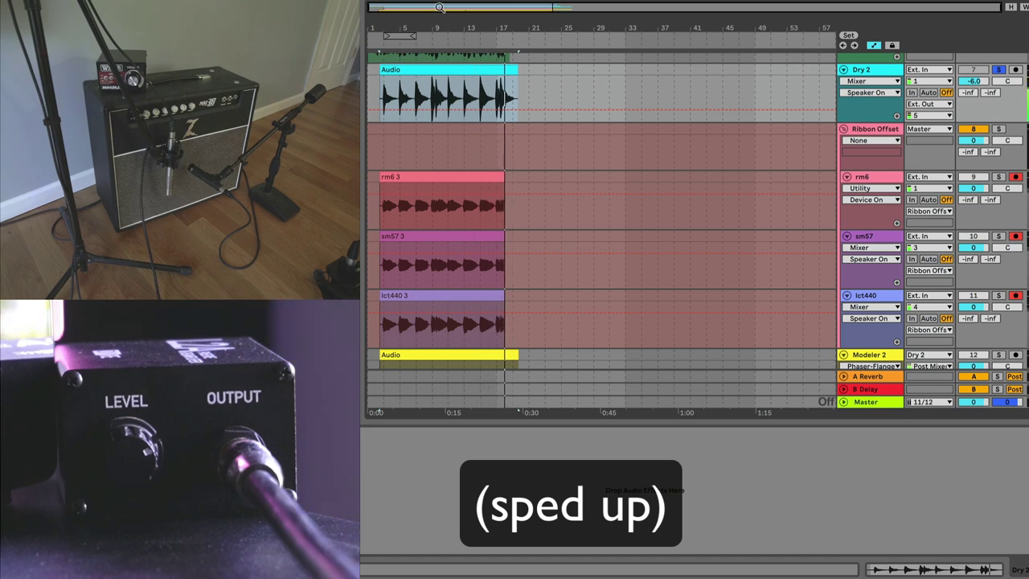
pyautogui.press('space')
# - Zoom in on the new rm6 3, sm57 3 and lct440 3 takes and select the Ribbon Offset group
pyautogui.moveTo(388, 6); pyautogui.dragTo(426, 190)
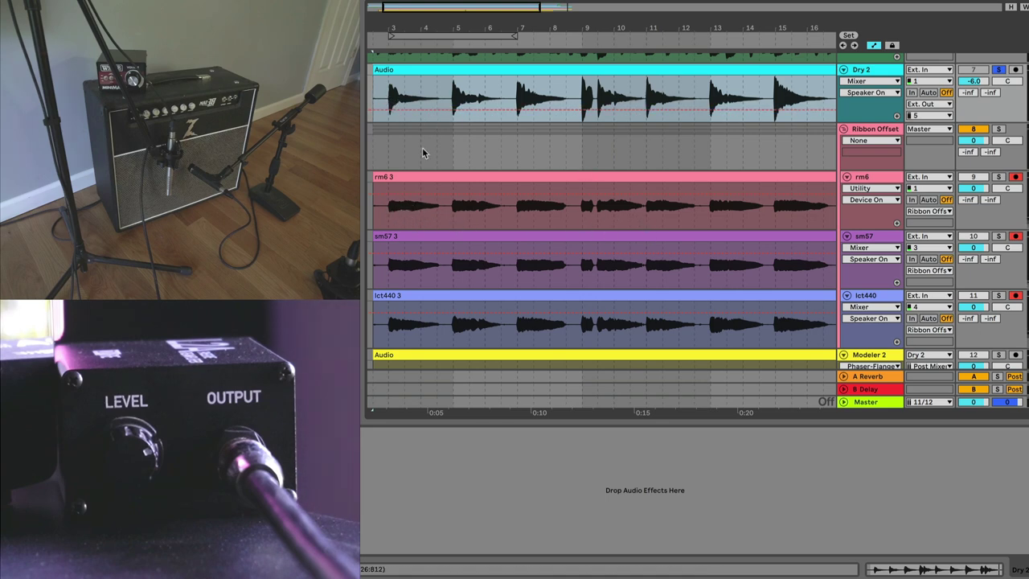
pyautogui.hscroll(-2, 422, 152)
pyautogui.scroll(-1, 422, 152)
pyautogui.click(878, 111)
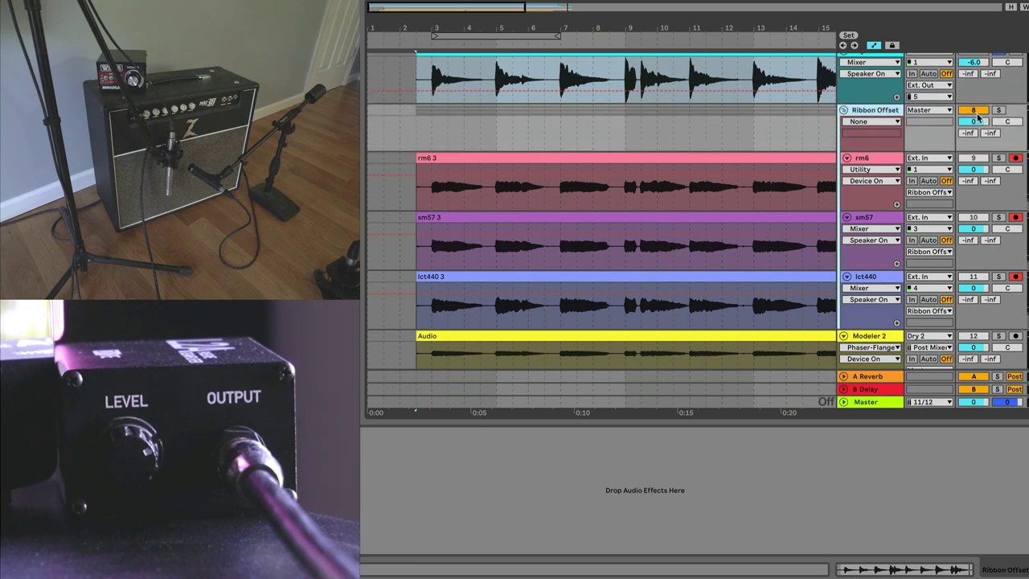
# - Solo the Ribbon Offset group and sm57, and set a zoomed-in playback start near bar 3
pyautogui.click(998, 110)
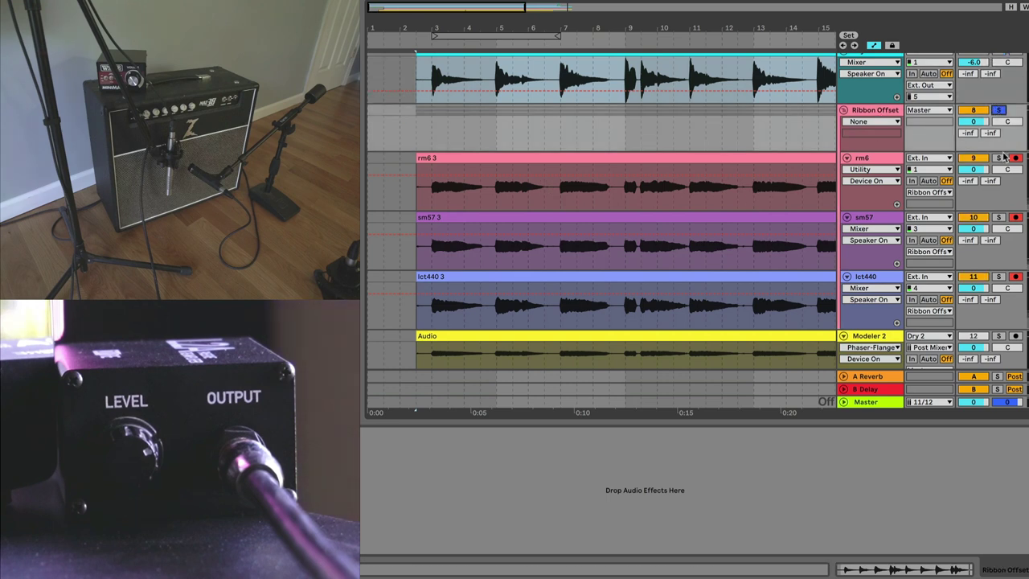
pyautogui.click(997, 217)
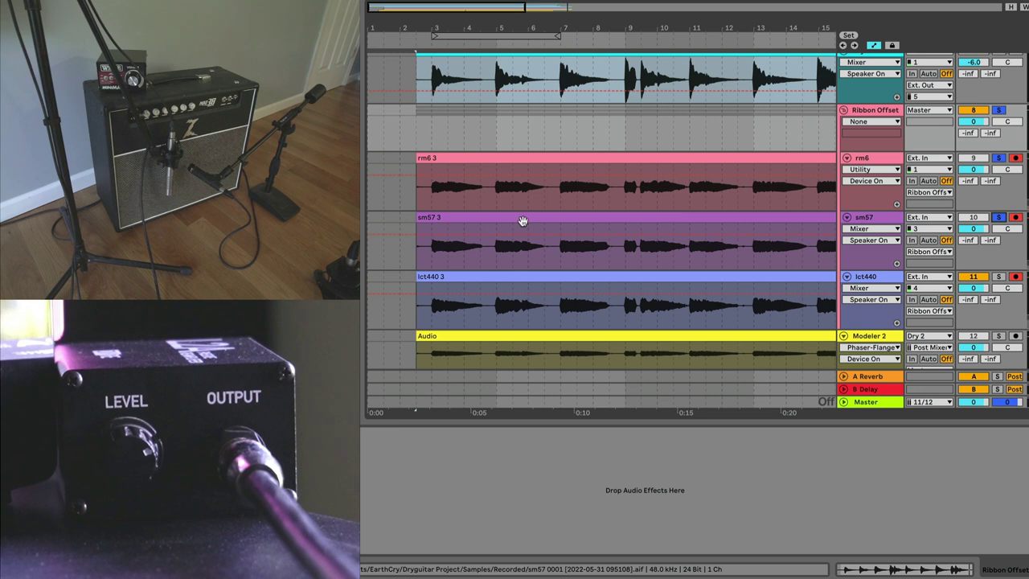
pyautogui.click(429, 207)
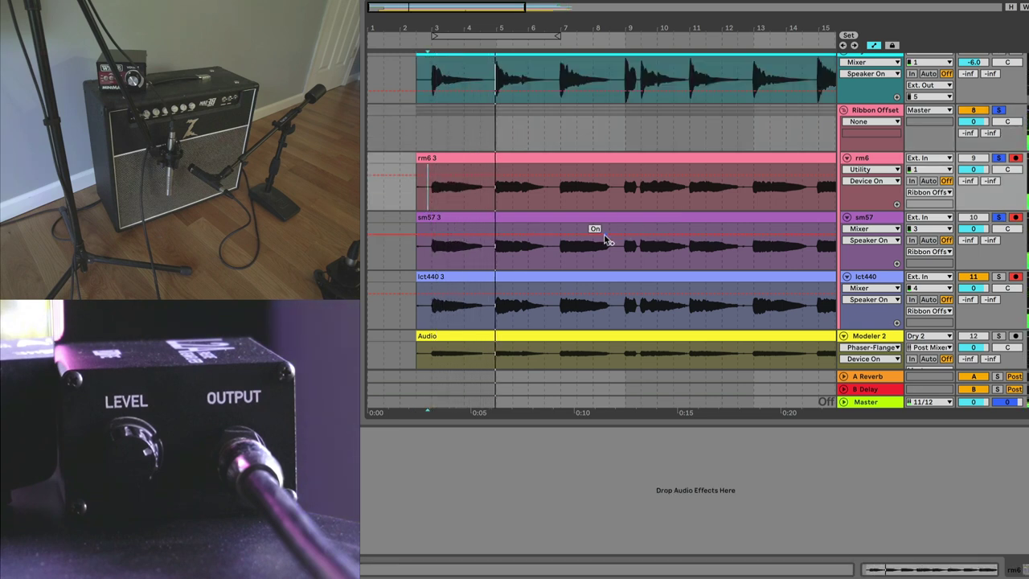
pyautogui.press('+')
pyautogui.press('+')
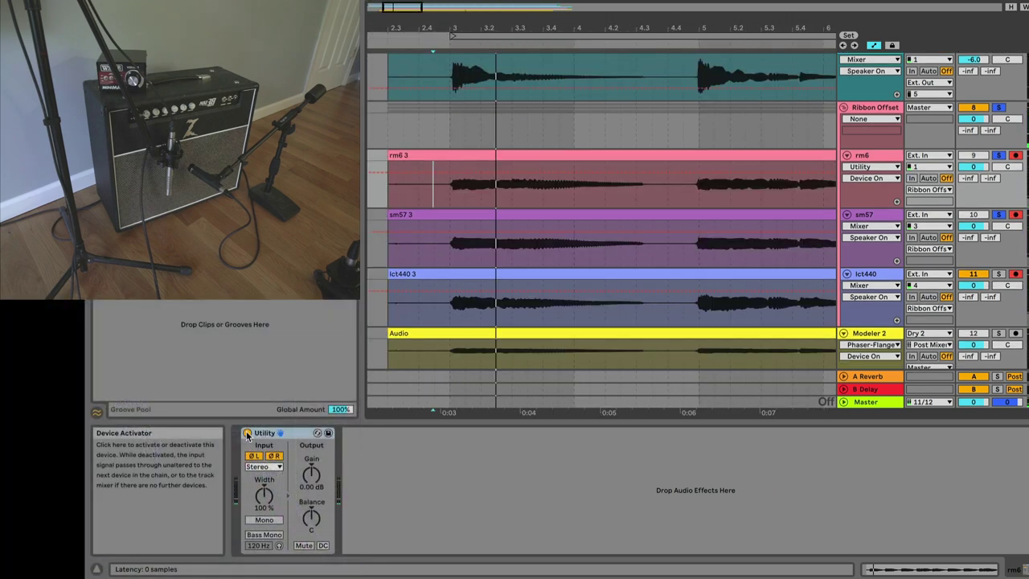
# - Toggle rm6's Utility device on and off, leaving it off, and replay to compare
pyautogui.click(247, 433)
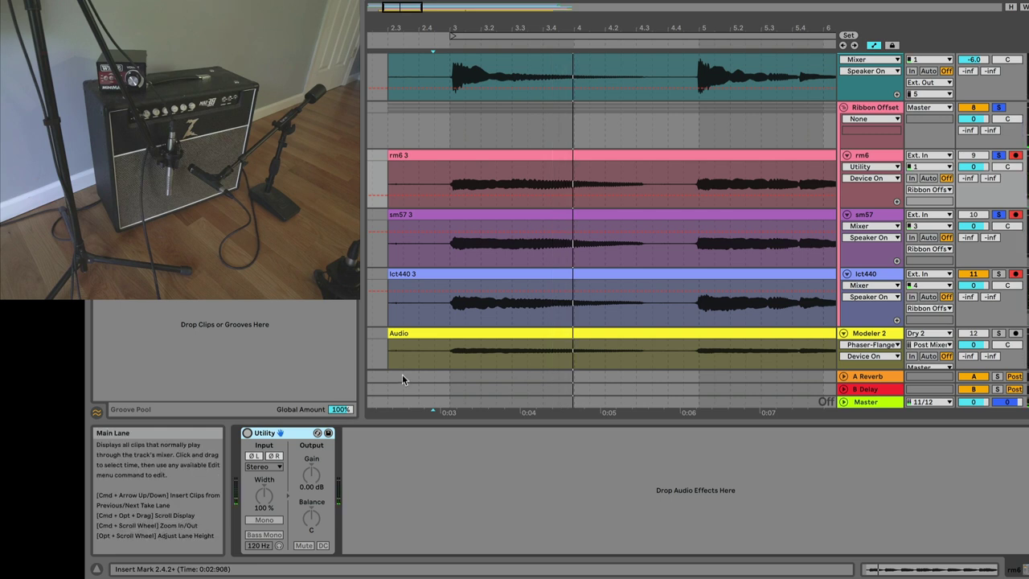
pyautogui.click(246, 433)
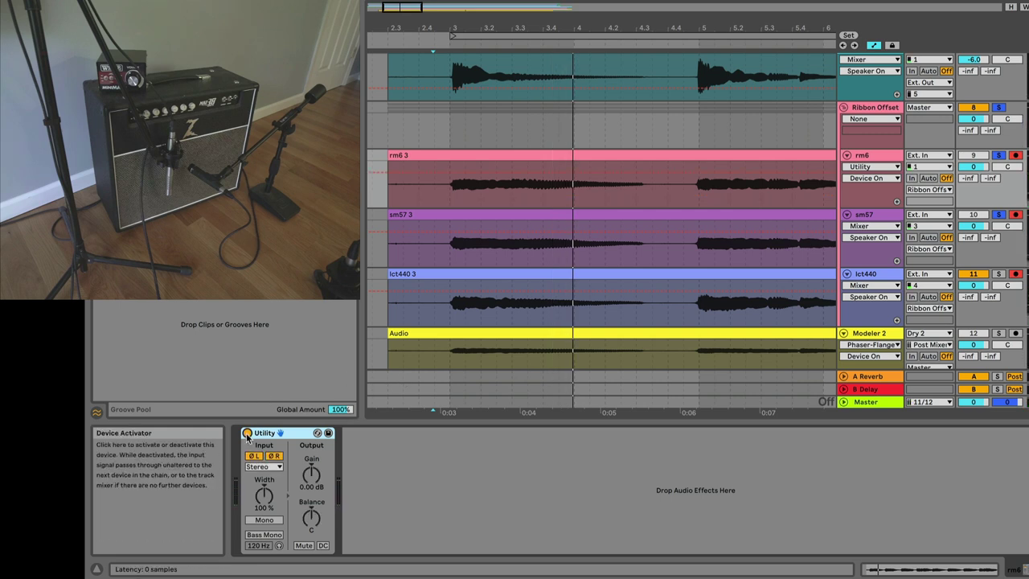
pyautogui.click(247, 433)
pyautogui.press('space')
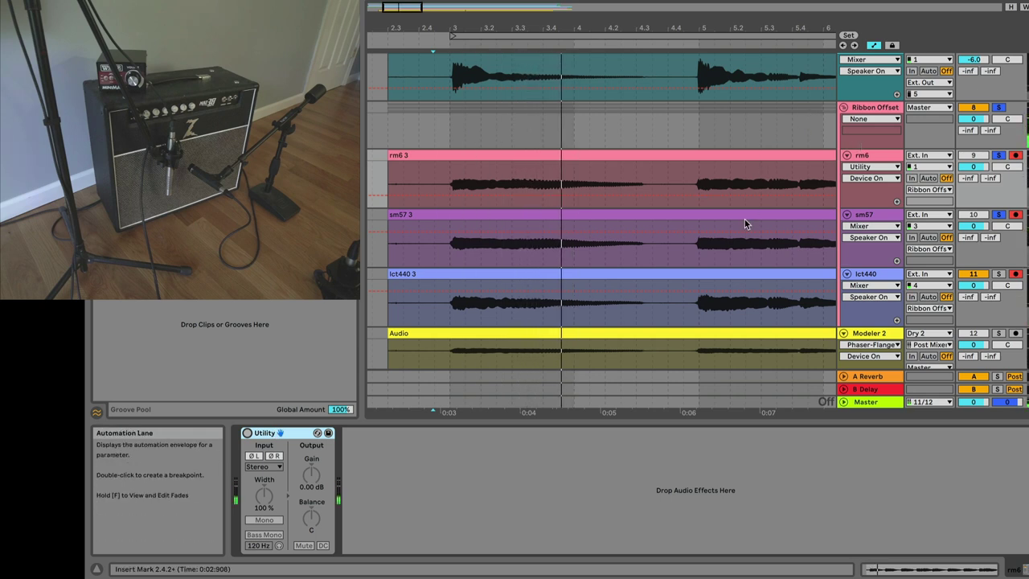
# - Solo the lct440 mic, replay from the start marker, and zoom in on the take onsets
pyautogui.click(998, 273)
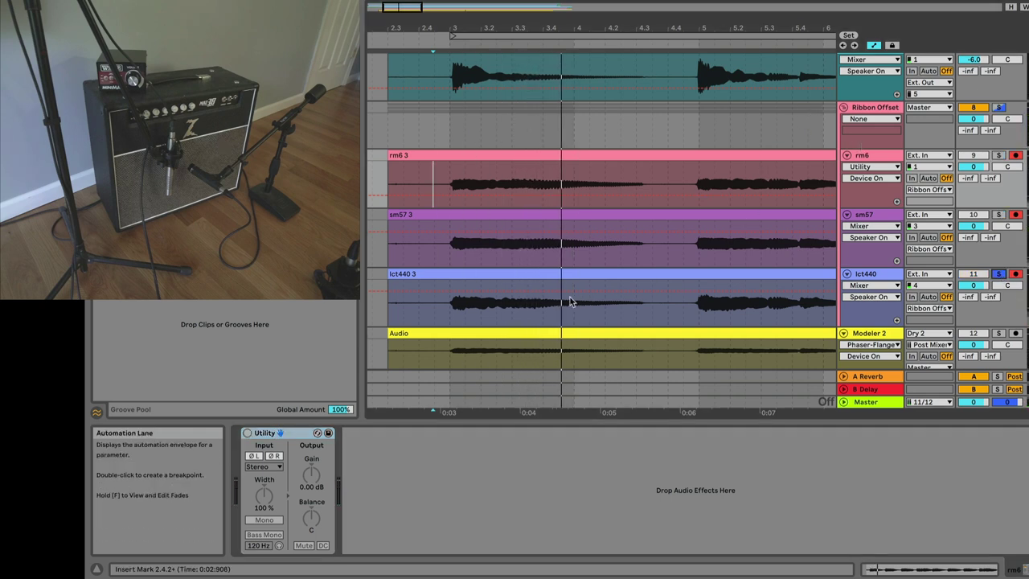
pyautogui.press('space')
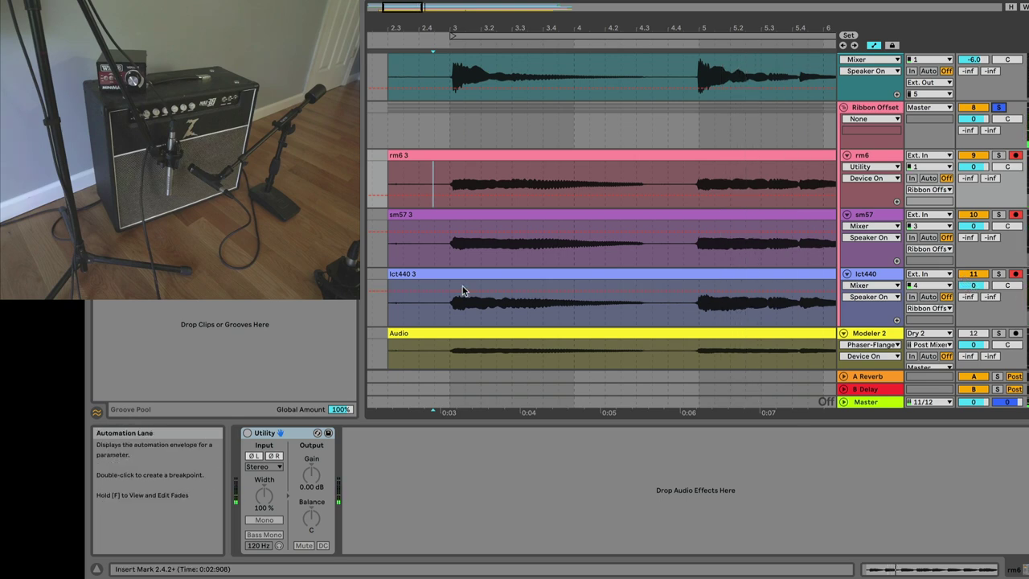
pyautogui.scroll(3, 551, 283)
pyautogui.press('space')
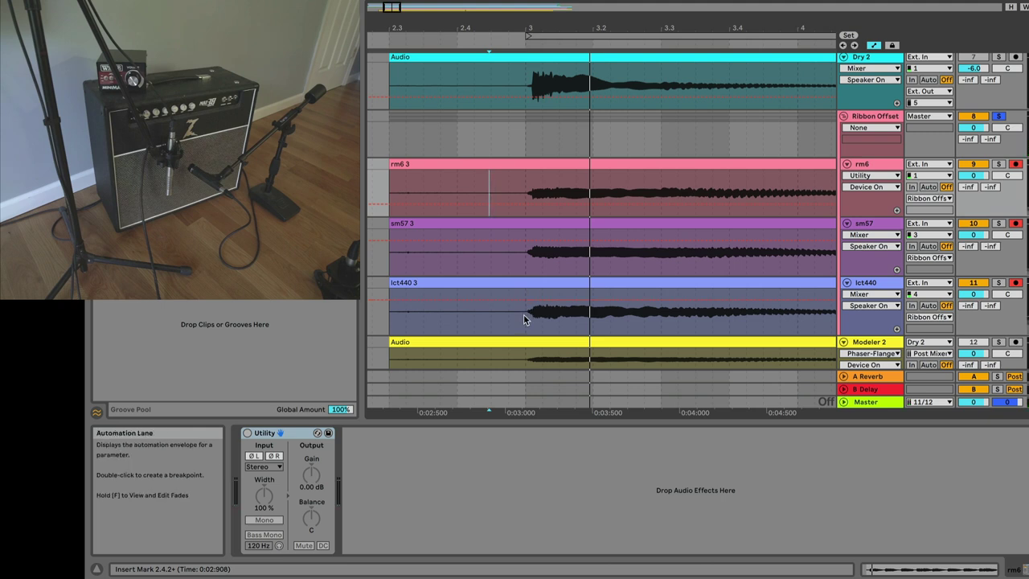
pyautogui.scroll(3, 523, 316)
# - Nudge the lct440 3 take slightly left so it starts at 2.2.4
pyautogui.click(564, 284)
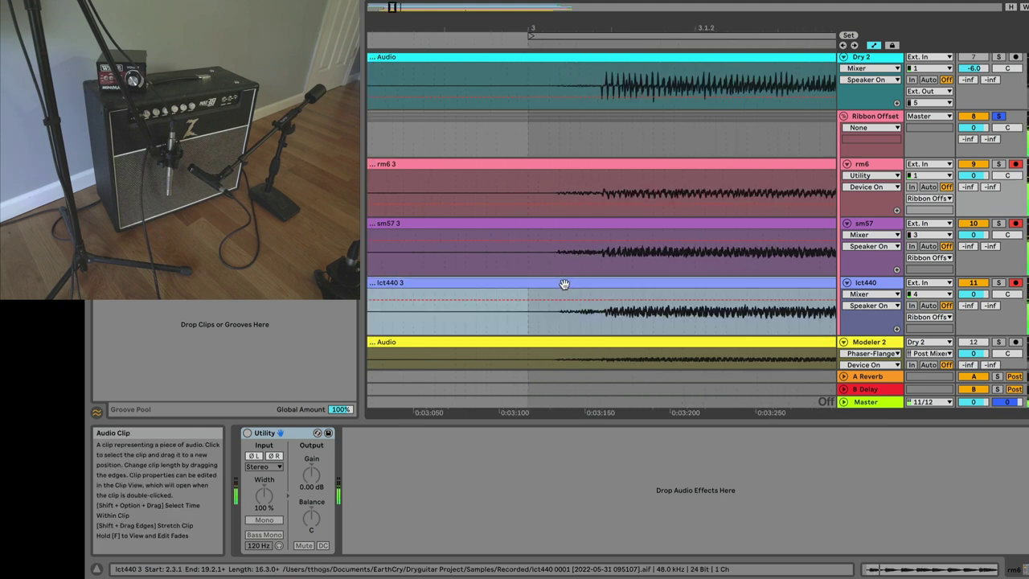
pyautogui.moveTo(565, 283); pyautogui.dragTo(562, 284)
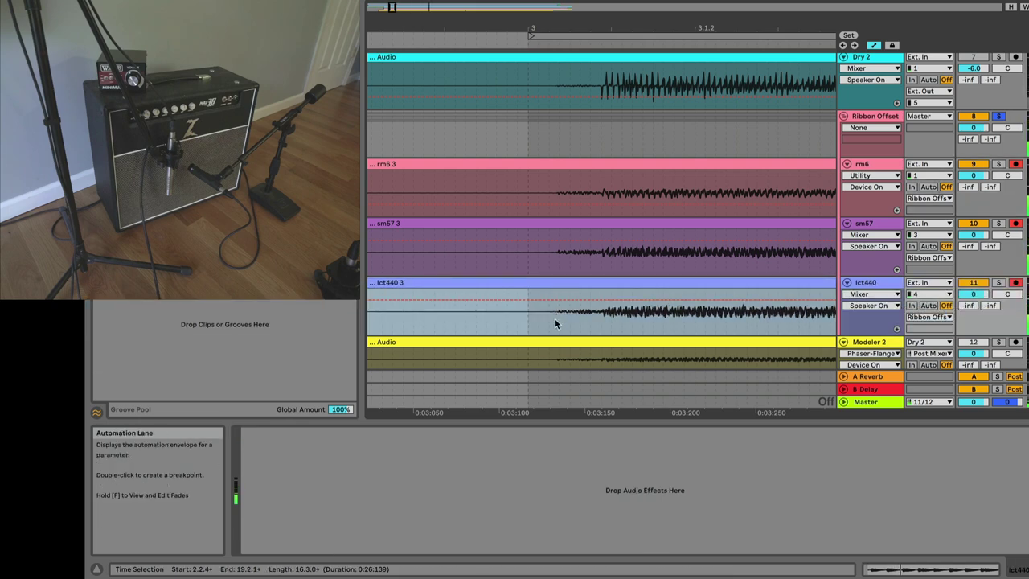
pyautogui.scroll(-2, 555, 320)
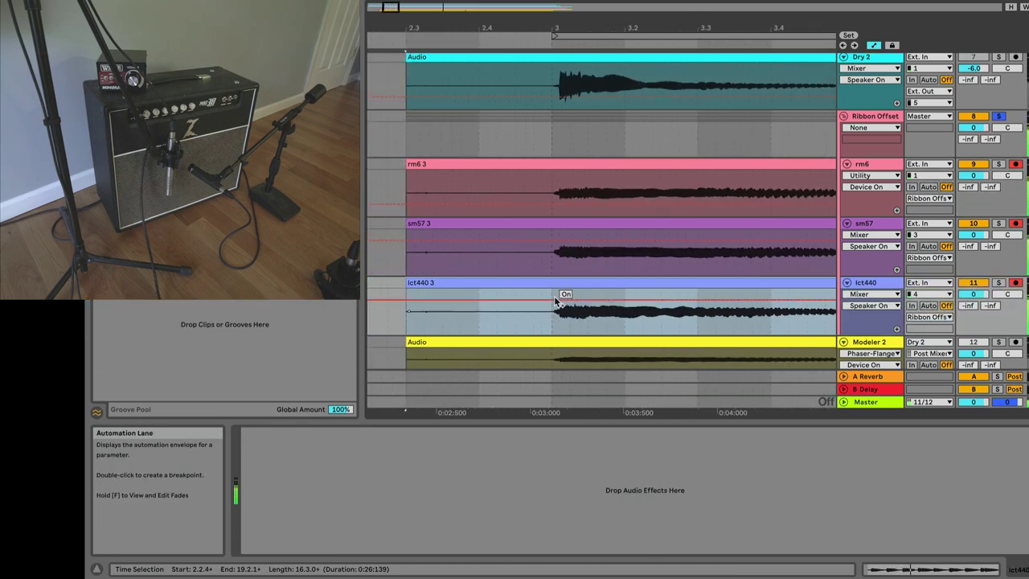
pyautogui.scroll(4, 555, 294)
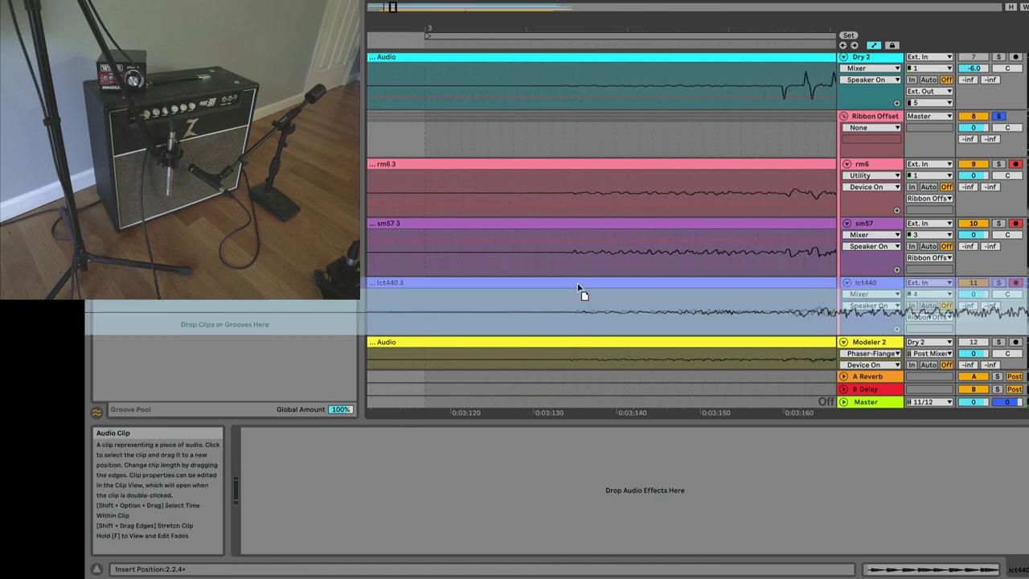
pyautogui.click(570, 314)
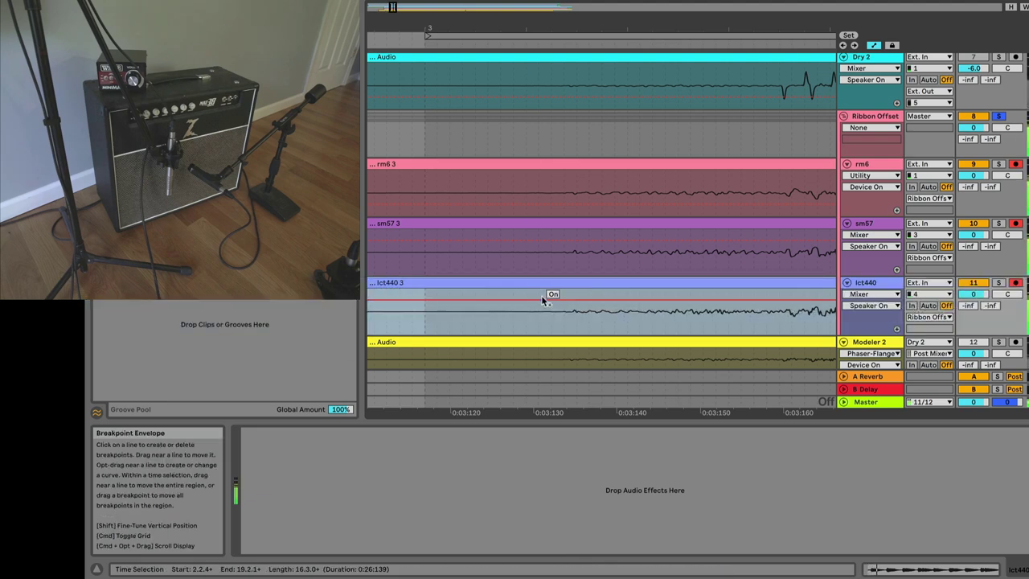
pyautogui.scroll(-5, 543, 295)
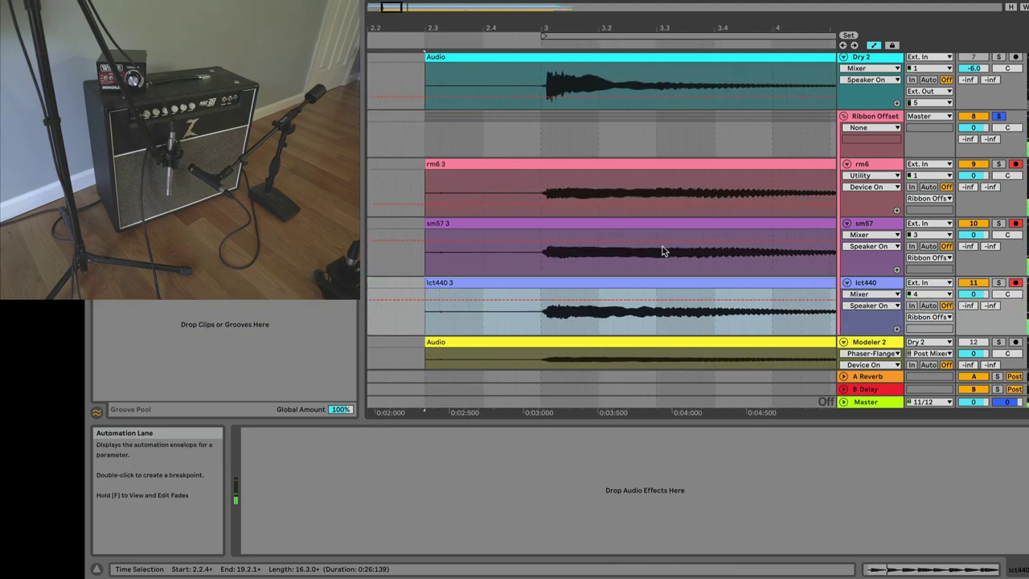
pyautogui.scroll(-6, 662, 248)
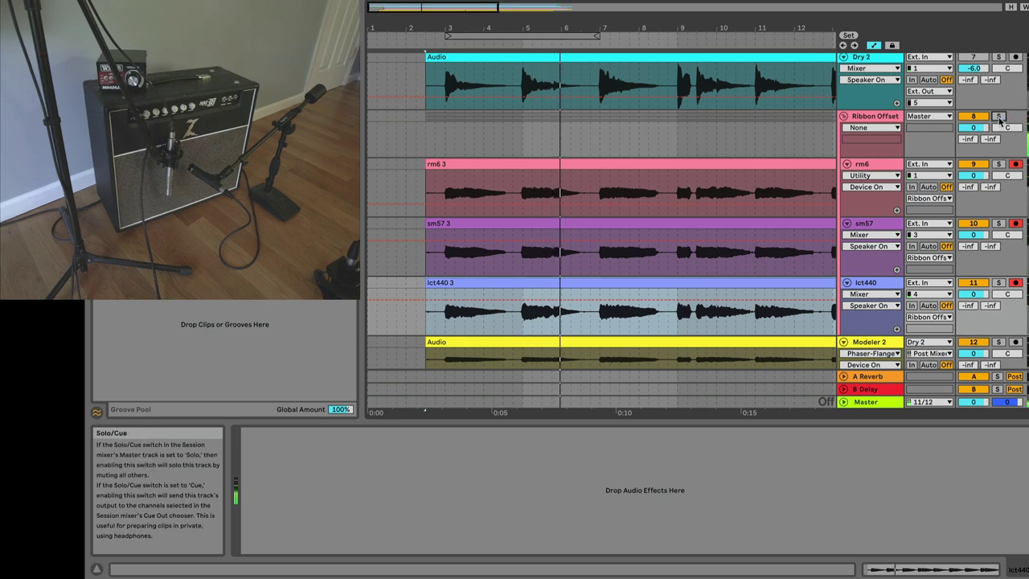
# - Fold the Ribbon Offset mic group
pyautogui.scroll(3, 947, 201)
pyautogui.scroll(-4, 947, 201)
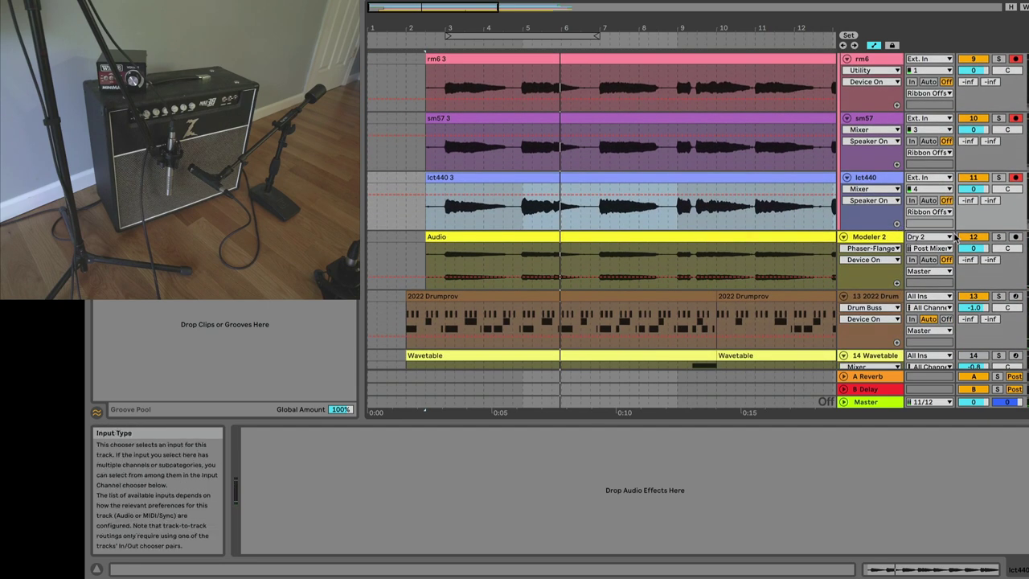
pyautogui.scroll(-2, 807, 184)
pyautogui.scroll(-3, 806, 184)
pyautogui.scroll(3, 614, 174)
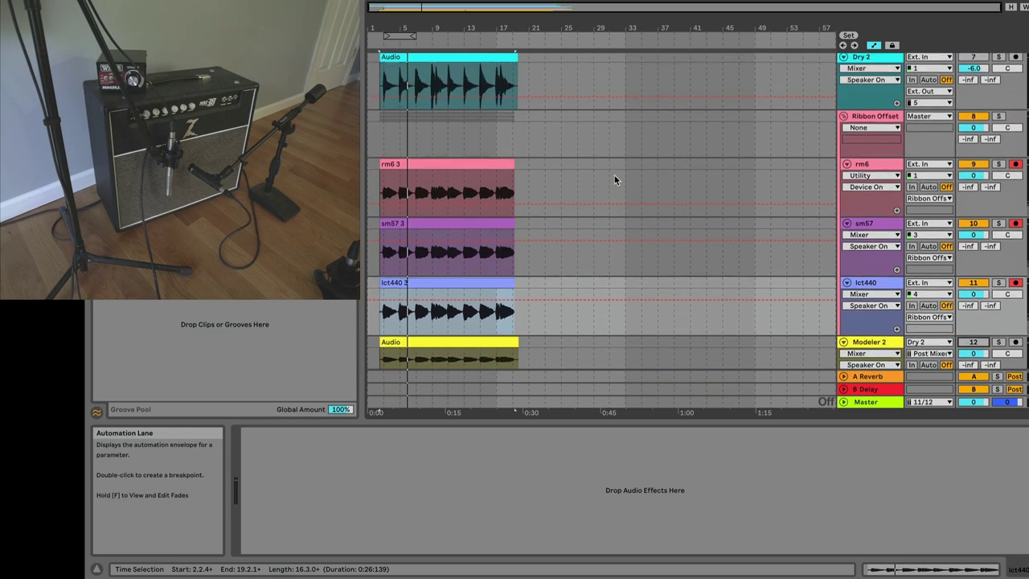
pyautogui.click(843, 128)
# - Move the second Ribbon Offset group up directly beneath the first, below Dry 1
pyautogui.scroll(4, 844, 130)
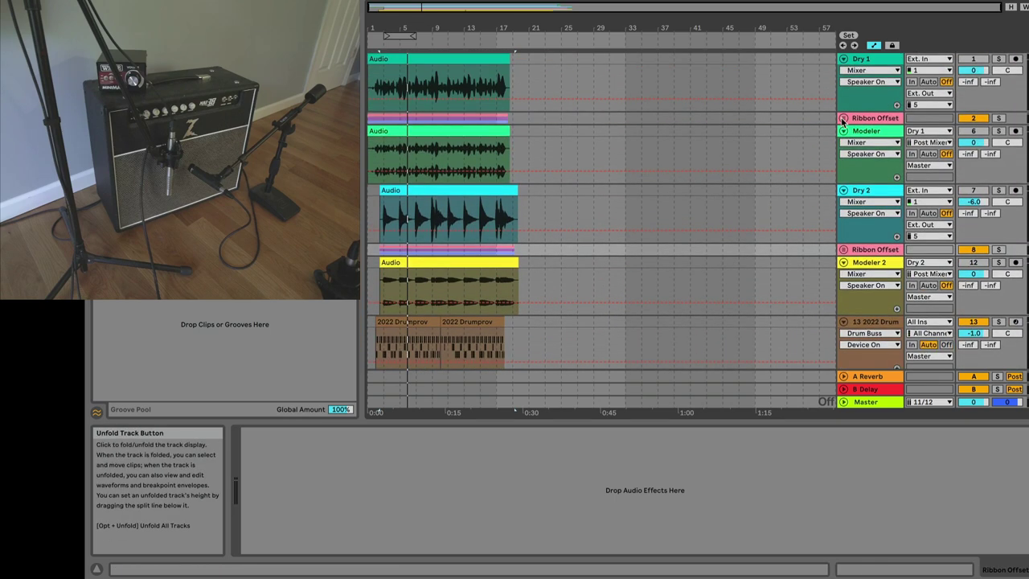
pyautogui.scroll(-1, 788, 129)
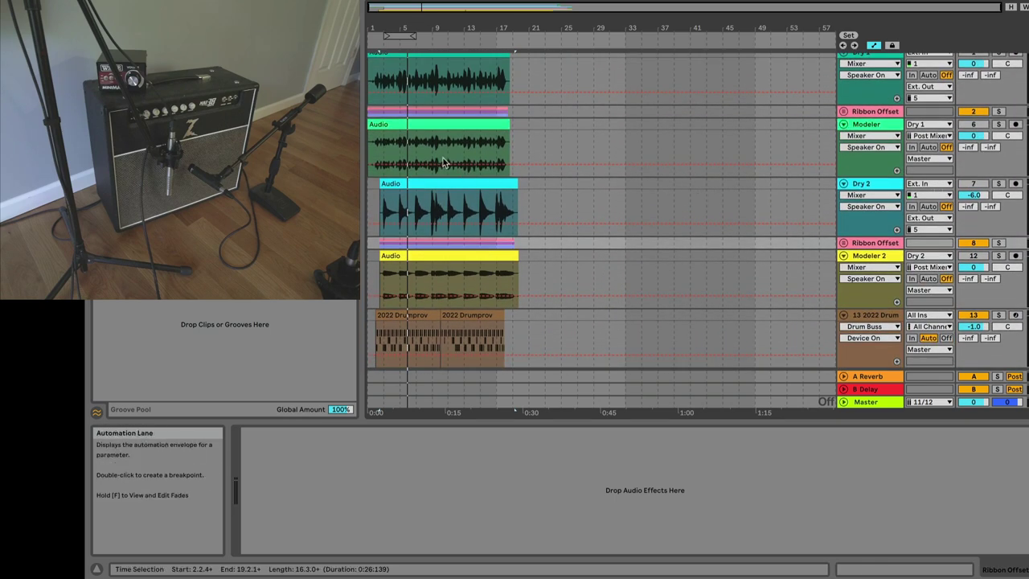
pyautogui.click(382, 70)
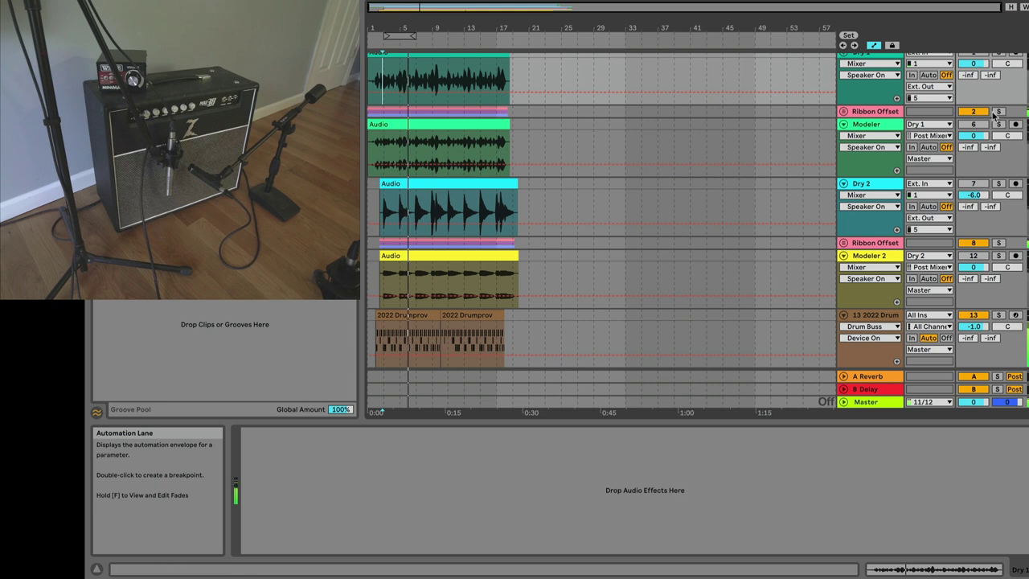
pyautogui.scroll(1, 870, 253)
pyautogui.click(870, 248)
pyautogui.moveTo(869, 249); pyautogui.dragTo(873, 131)
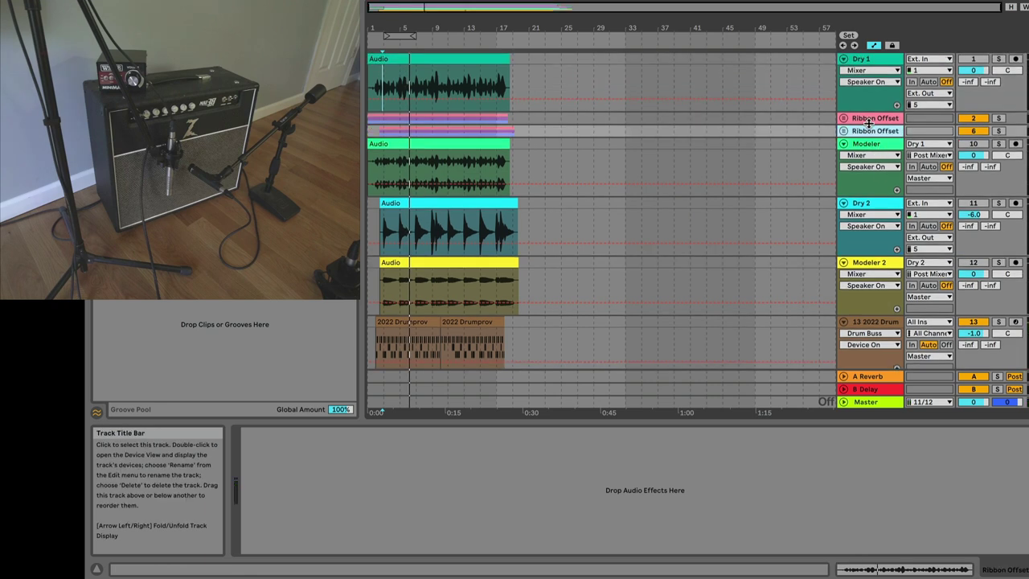
# - Give Dry 1 and Dry 2 new track colours, Dry 2 a dark one, and fold both
pyautogui.click(863, 59)
pyautogui.rightClick(864, 59)
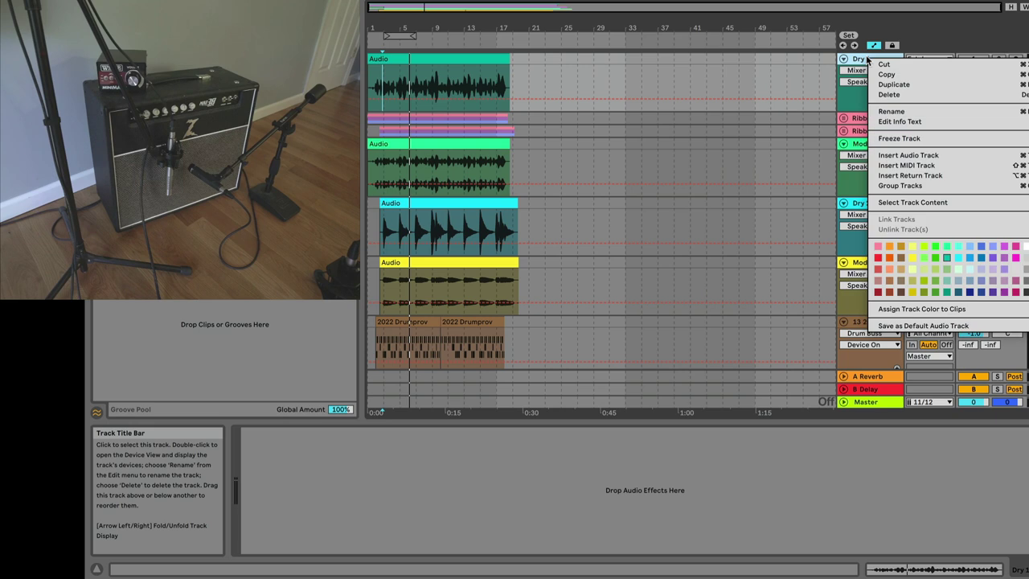
pyautogui.click(1024, 294)
pyautogui.rightClick(854, 205)
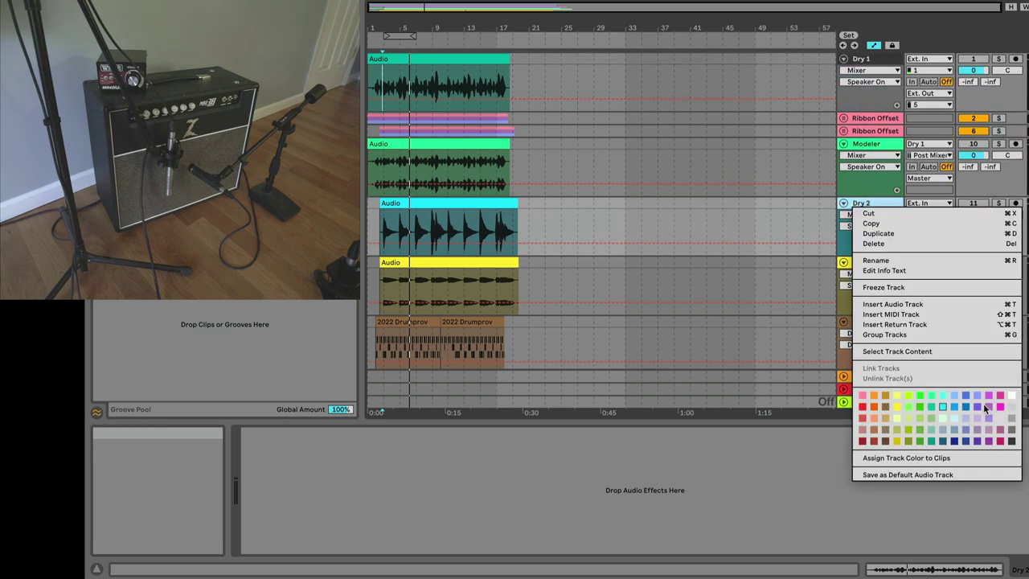
pyautogui.click(1011, 442)
pyautogui.click(844, 203)
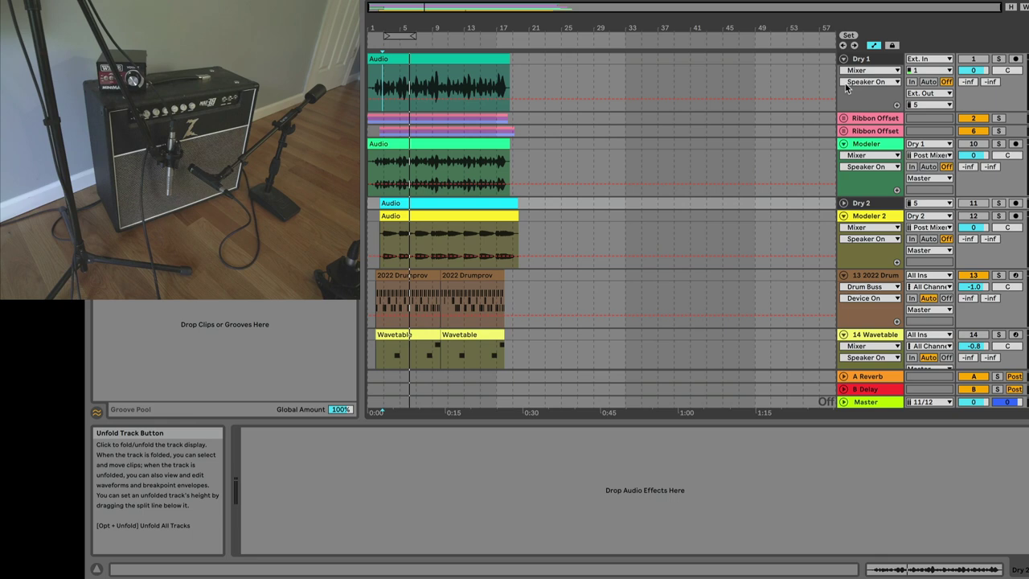
pyautogui.click(843, 58)
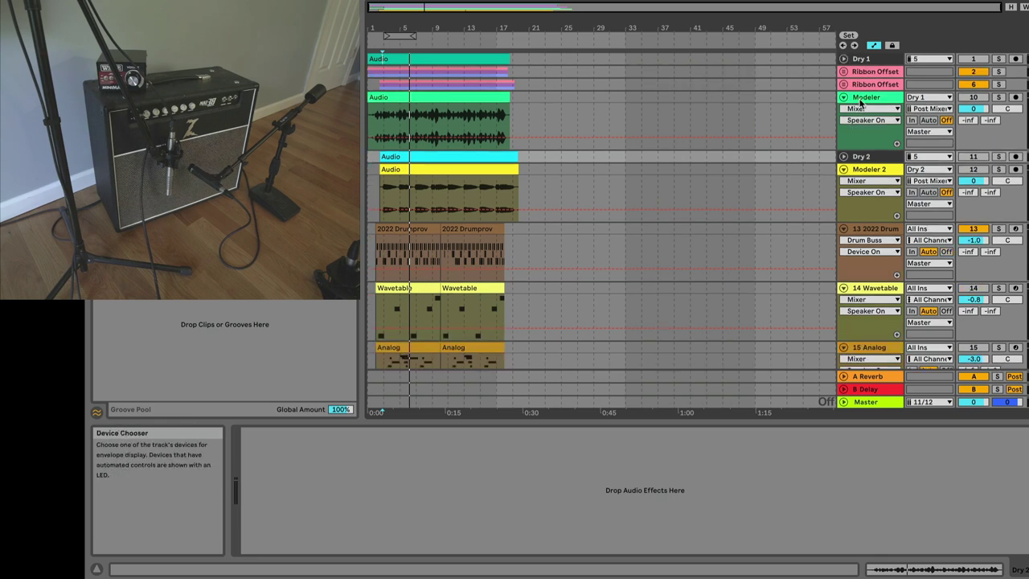
# - Move Modeler 2 beside Modeler and group the two modeler tracks
pyautogui.click(864, 163)
pyautogui.moveTo(860, 149); pyautogui.dragTo(861, 156)
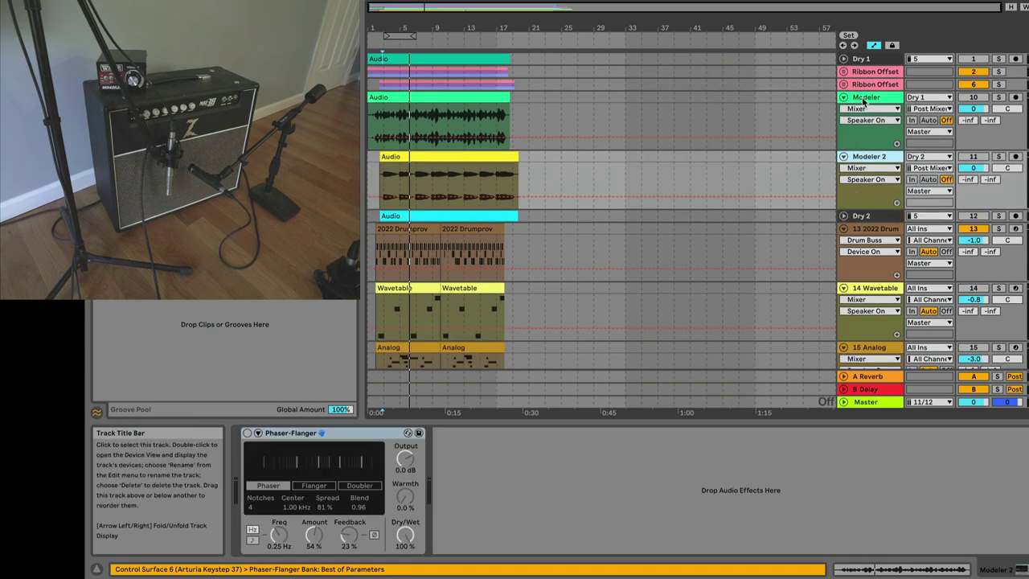
pyautogui.rightClick(861, 157)
pyautogui.click(893, 273)
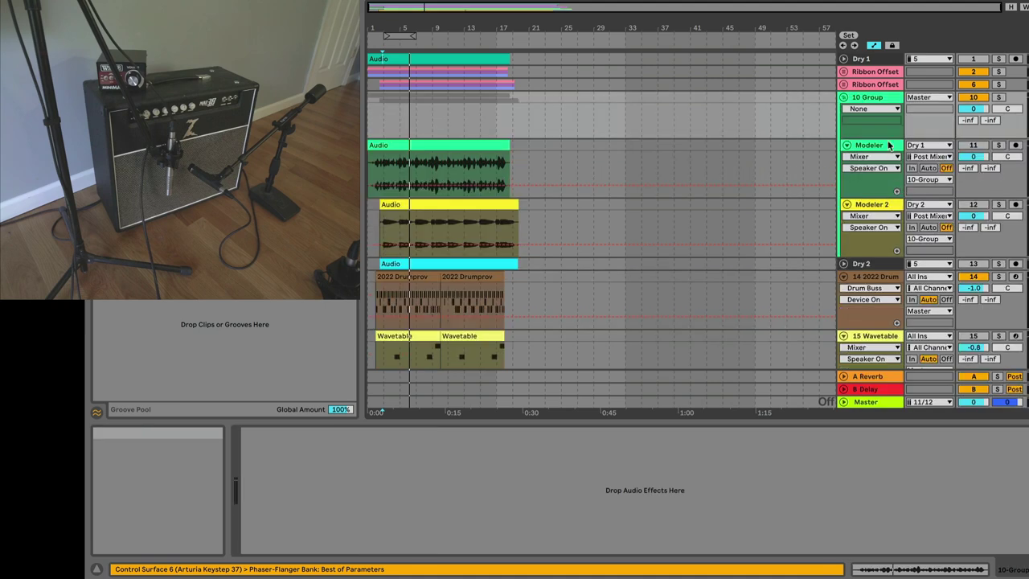
# - Group the two Ribbon Offset mic tracks together and fold the new group
pyautogui.click(867, 85)
pyautogui.keyDown('shift'); pyautogui.click(867, 72); pyautogui.keyUp('shift')
pyautogui.rightClick(867, 71)
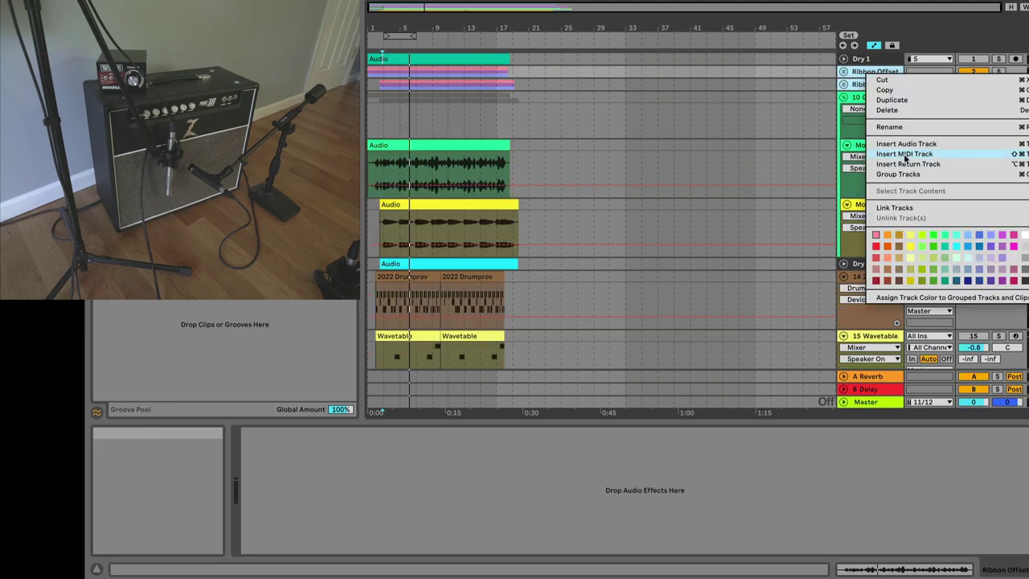
pyautogui.click(906, 172)
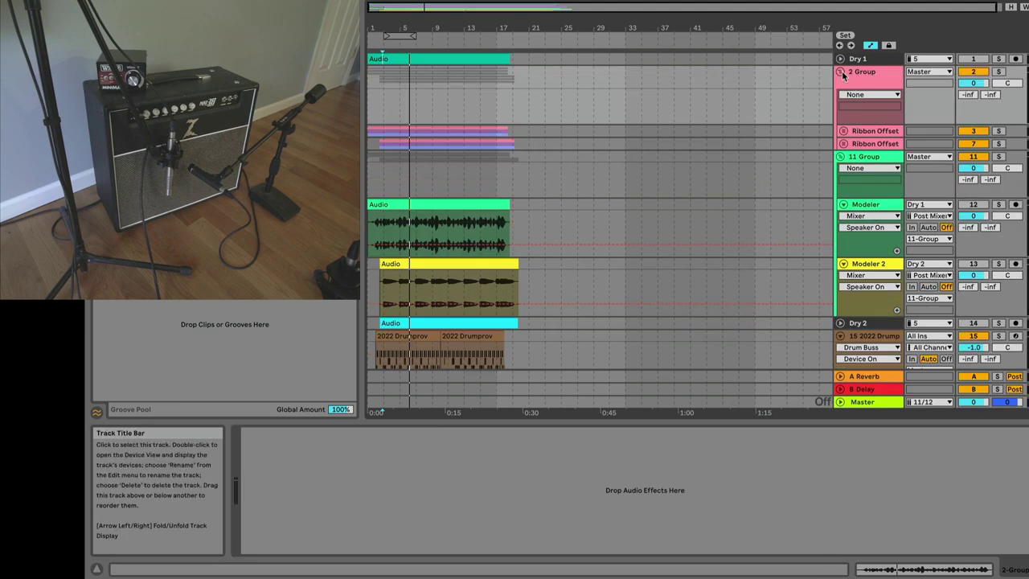
pyautogui.click(840, 72)
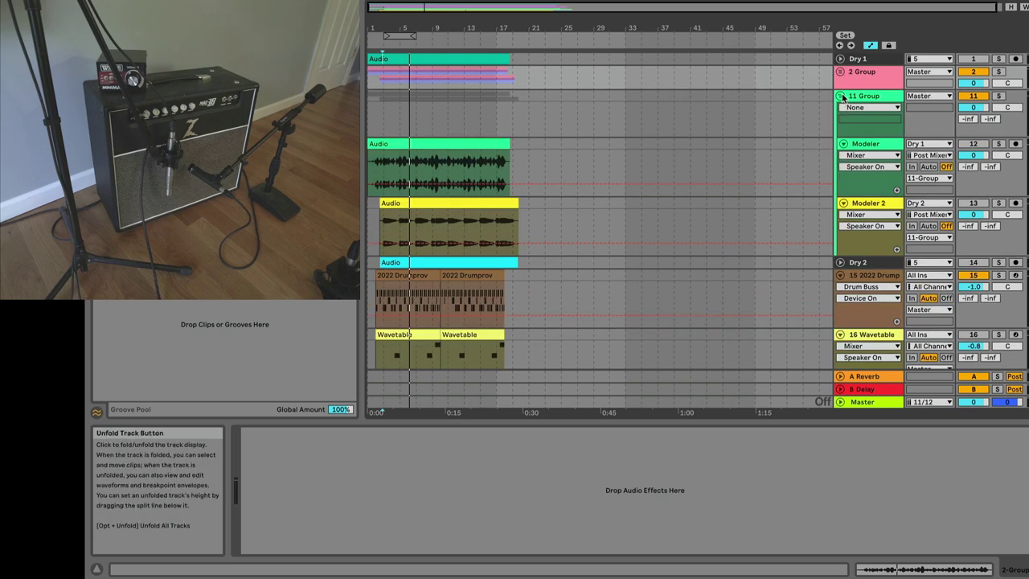
# - Rename the modeler group to Modeler and start renaming the Ribbon Offset group
pyautogui.click(841, 97)
pyautogui.click(844, 99)
pyautogui.rightClick(859, 96)
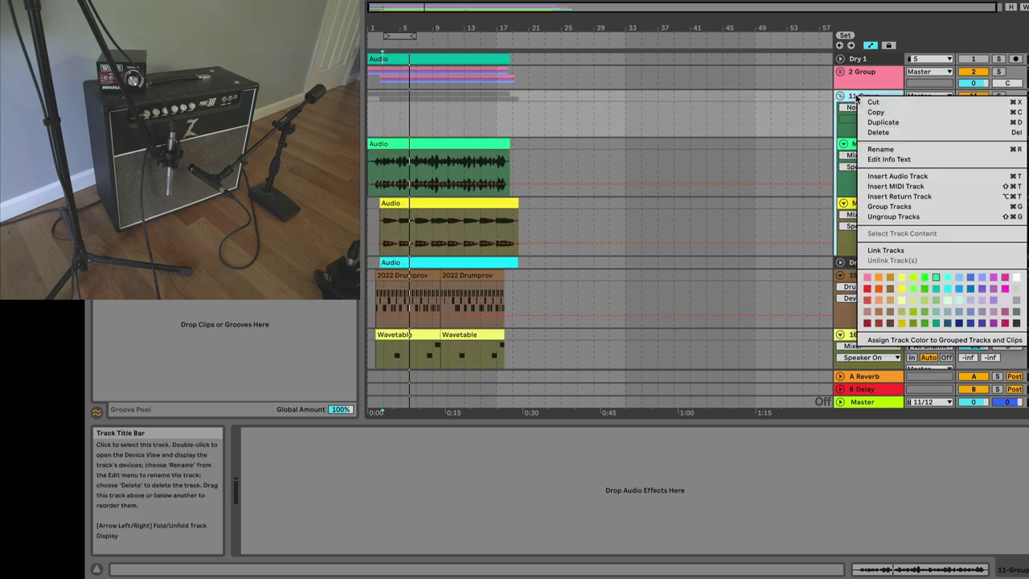
pyautogui.click(917, 167)
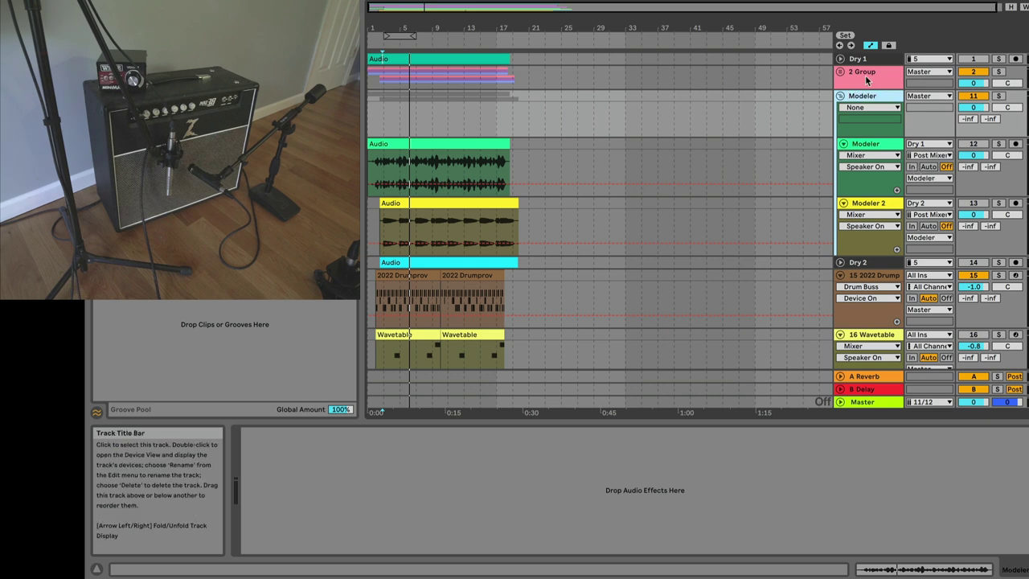
pyautogui.rightClick(854, 71)
pyautogui.click(884, 132)
# - Name the Ribbon Offset group 'Mics' and fold the Modeler group
pyautogui.write('Mics')
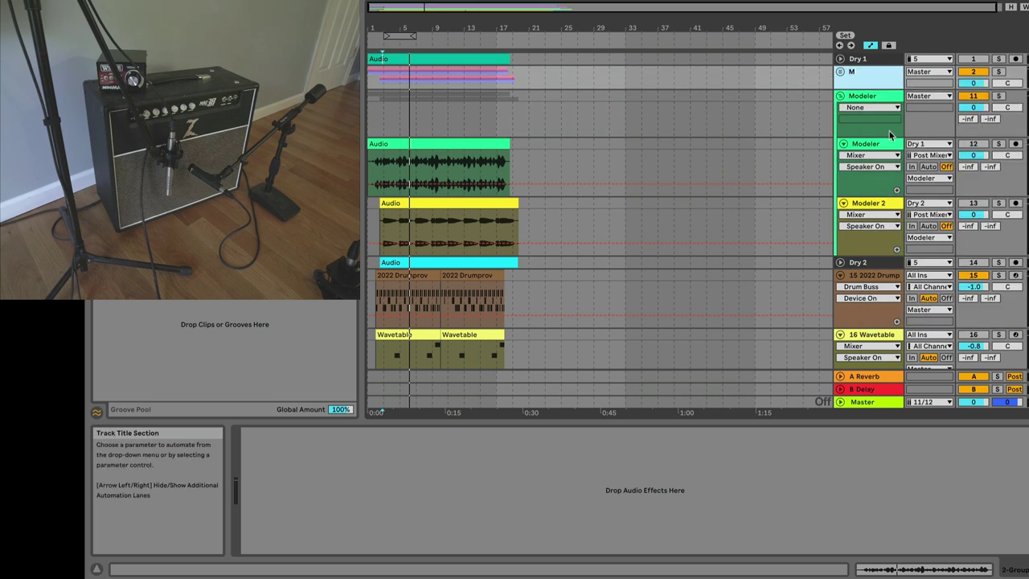
pyautogui.press('Return')
pyautogui.click(840, 96)
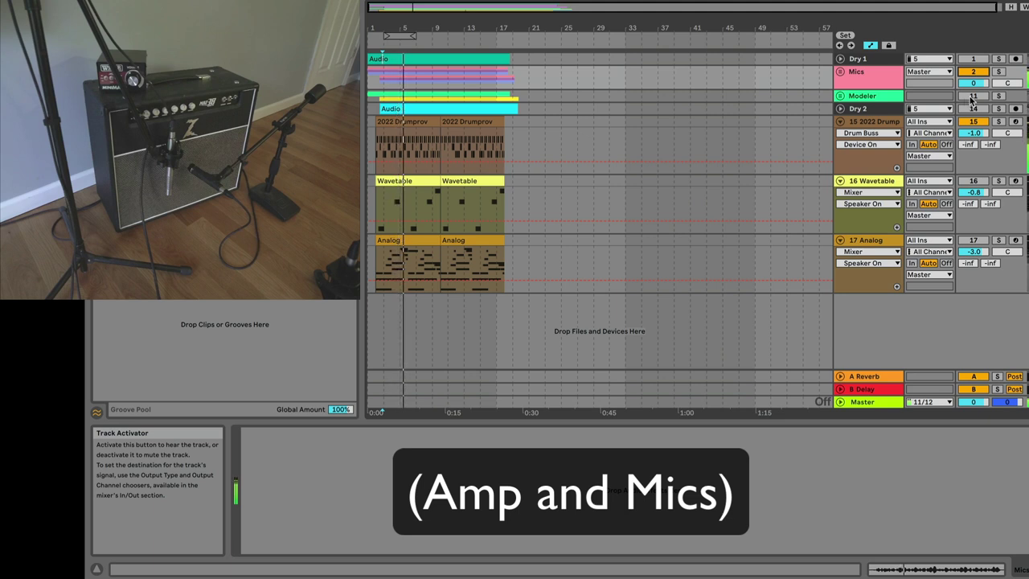
# - Alternate the Modeler and Mics activators, ending with Mics on and Modeler off, then select Mics
pyautogui.click(971, 96)
pyautogui.click(971, 71)
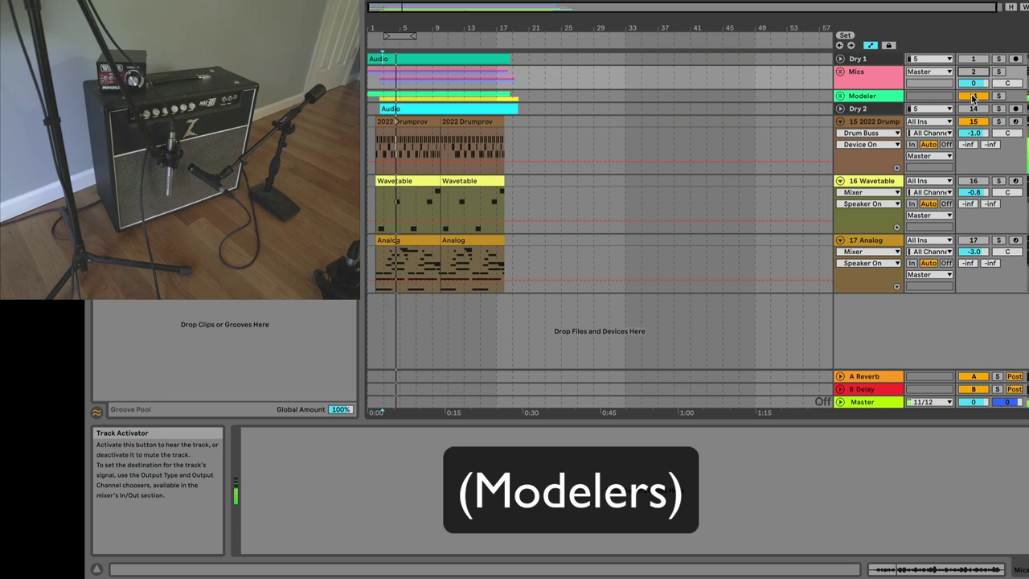
pyautogui.click(972, 73)
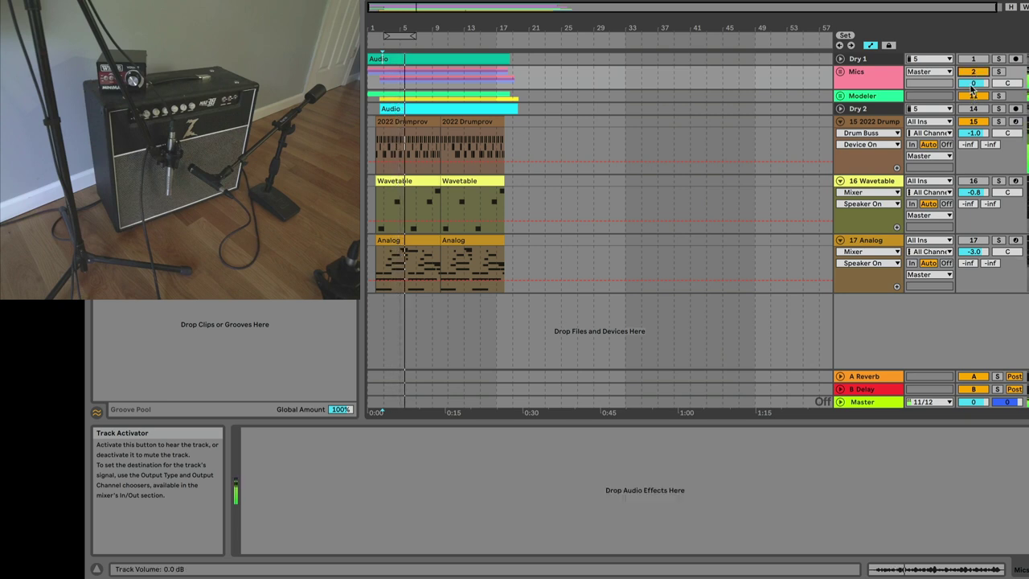
pyautogui.click(970, 95)
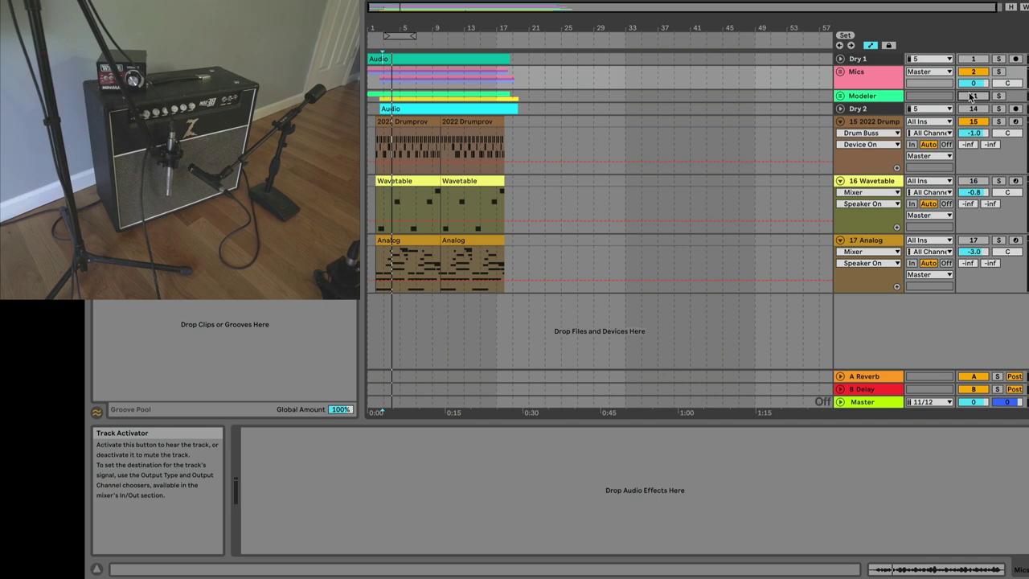
pyautogui.click(878, 75)
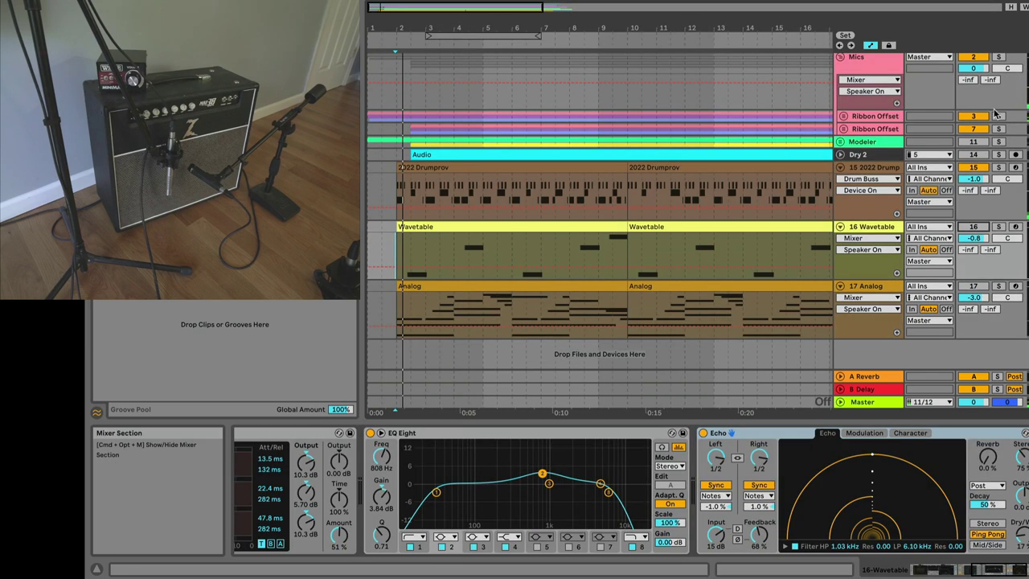
# - Reactivate the Wavetable track and play the arrangement briefly
pyautogui.click(968, 228)
pyautogui.press('space')
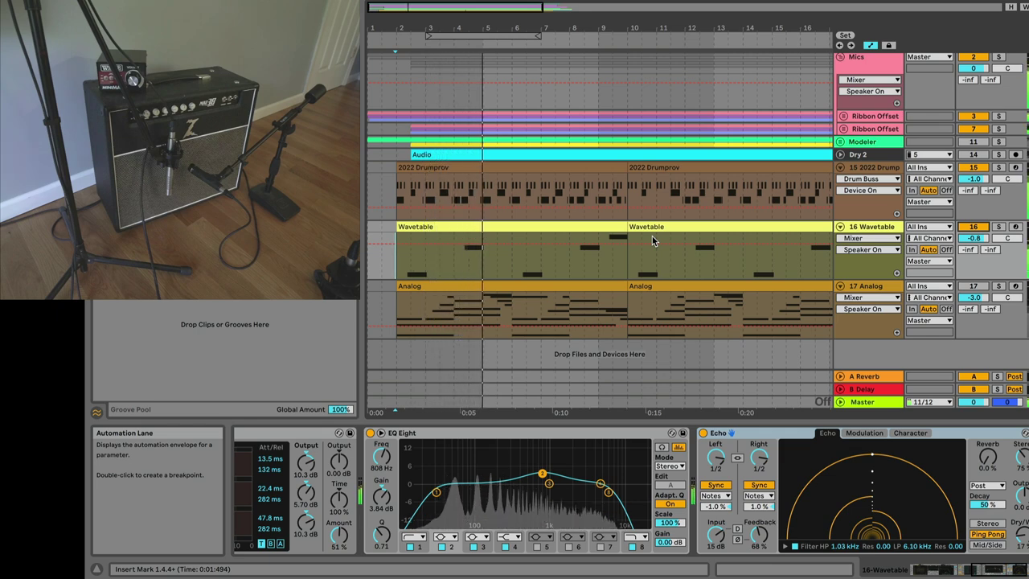
pyautogui.press('space')
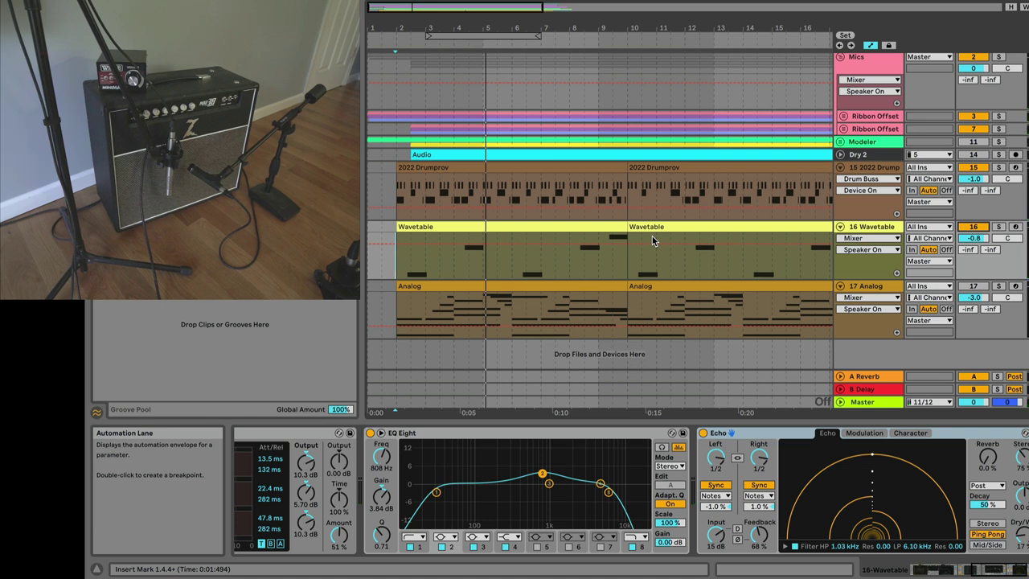
# - Solo the 17 Analog track and play it on its own
pyautogui.click(854, 283)
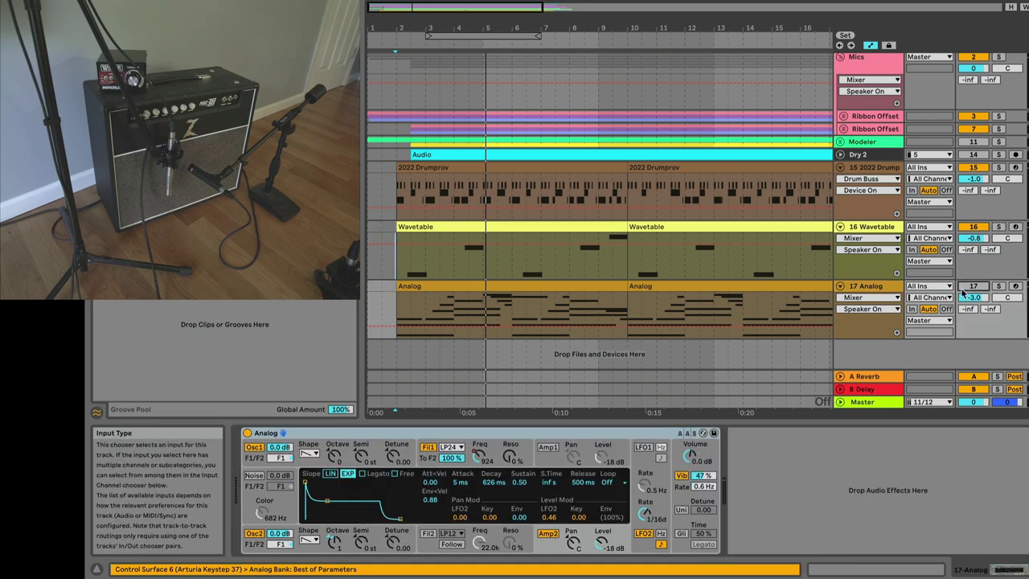
pyautogui.click(1000, 286)
pyautogui.press('space')
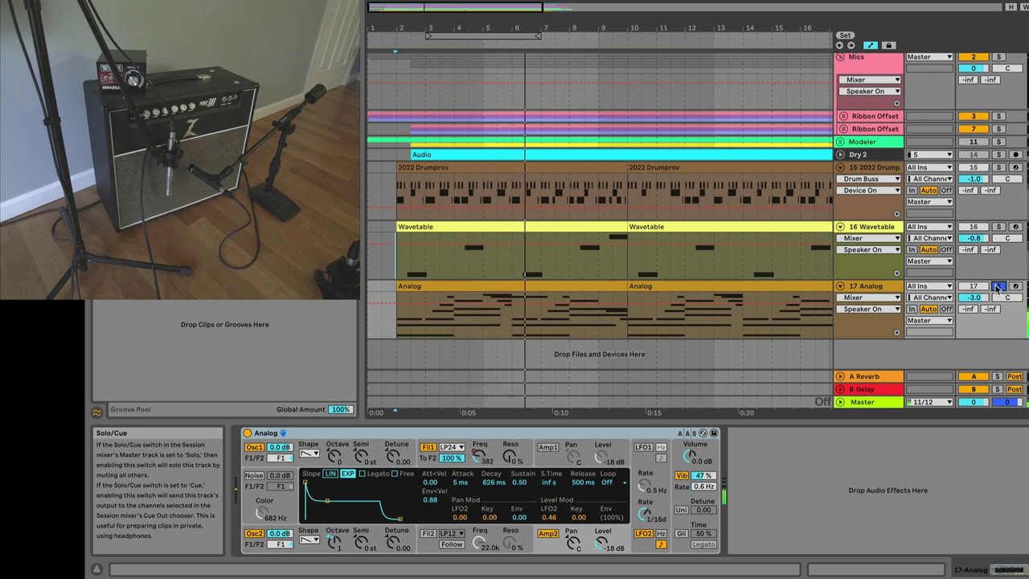
pyautogui.click(880, 287)
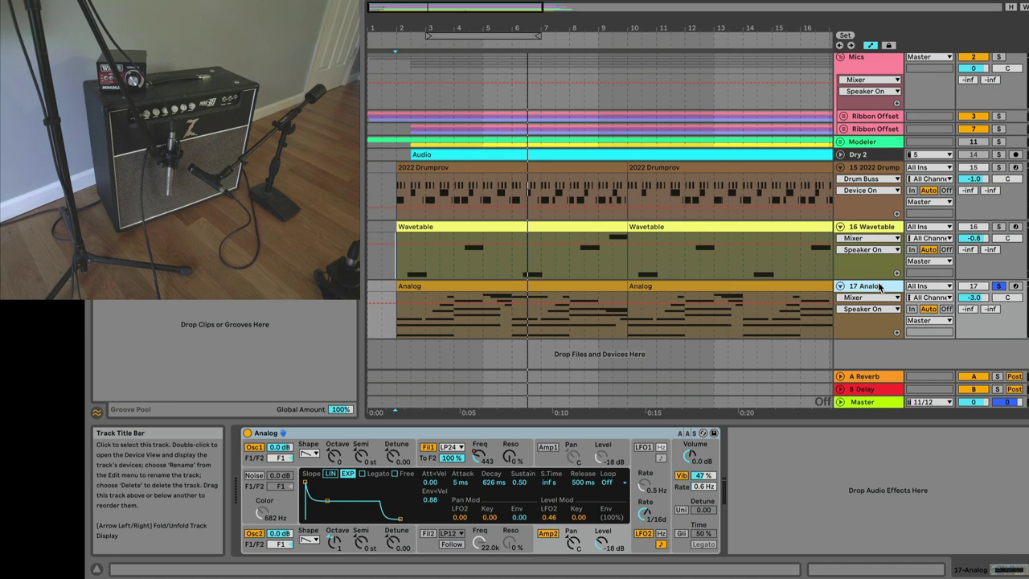
# - Duplicate the Ribbon Offset mic group and place the copy below 17 Analog
pyautogui.click(866, 119)
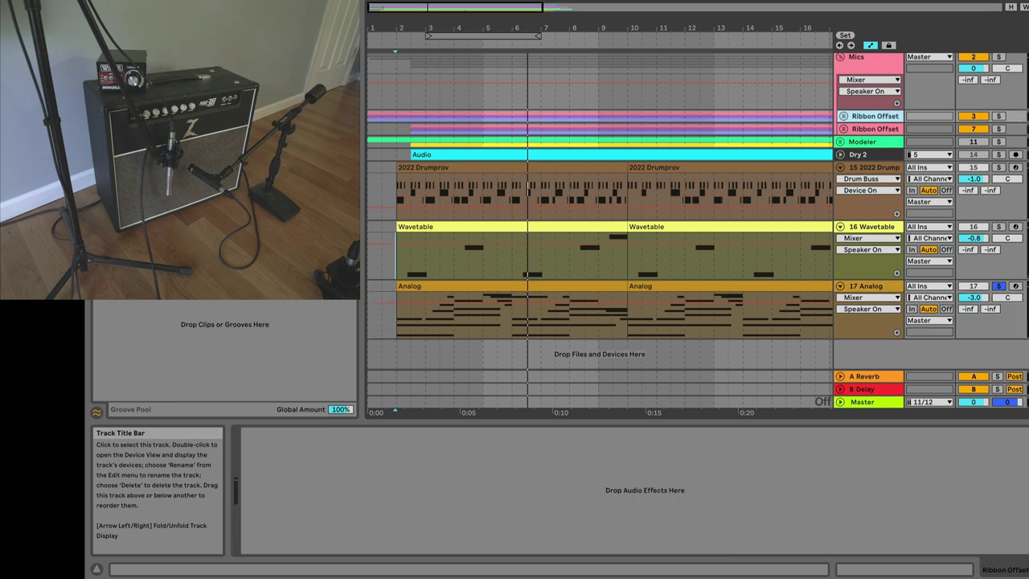
pyautogui.rightClick(864, 119)
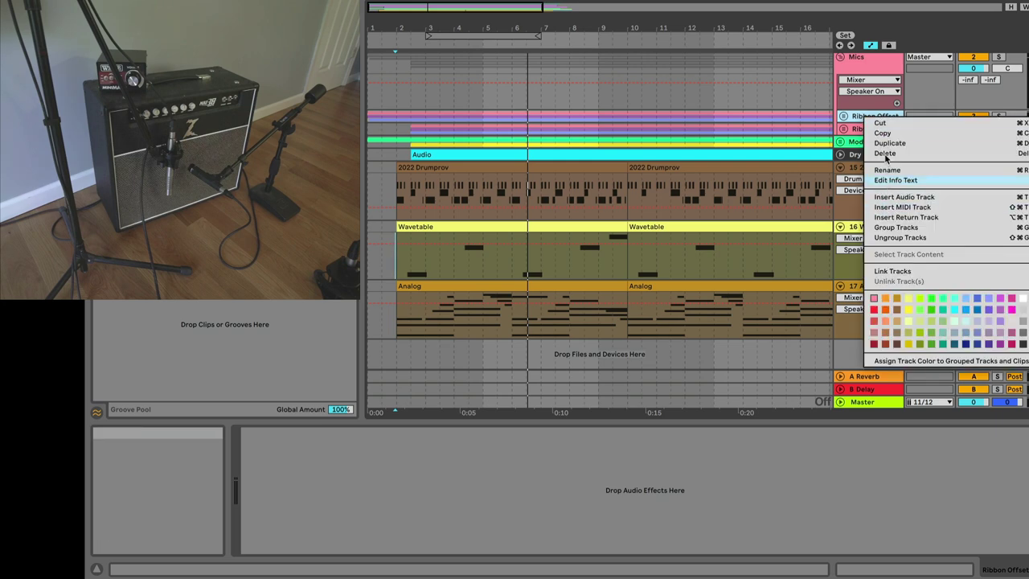
pyautogui.click(888, 142)
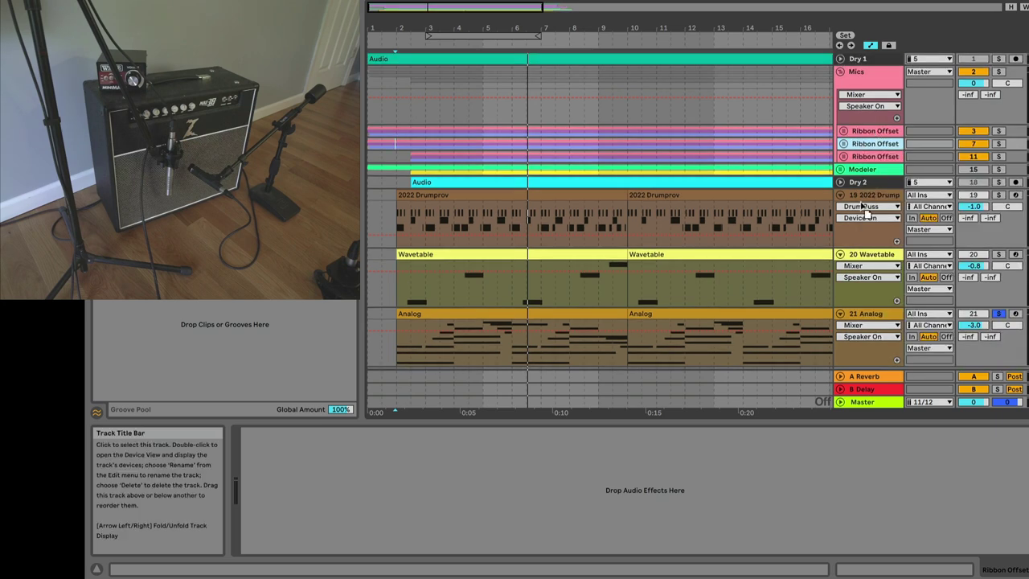
pyautogui.moveTo(865, 211); pyautogui.dragTo(861, 374)
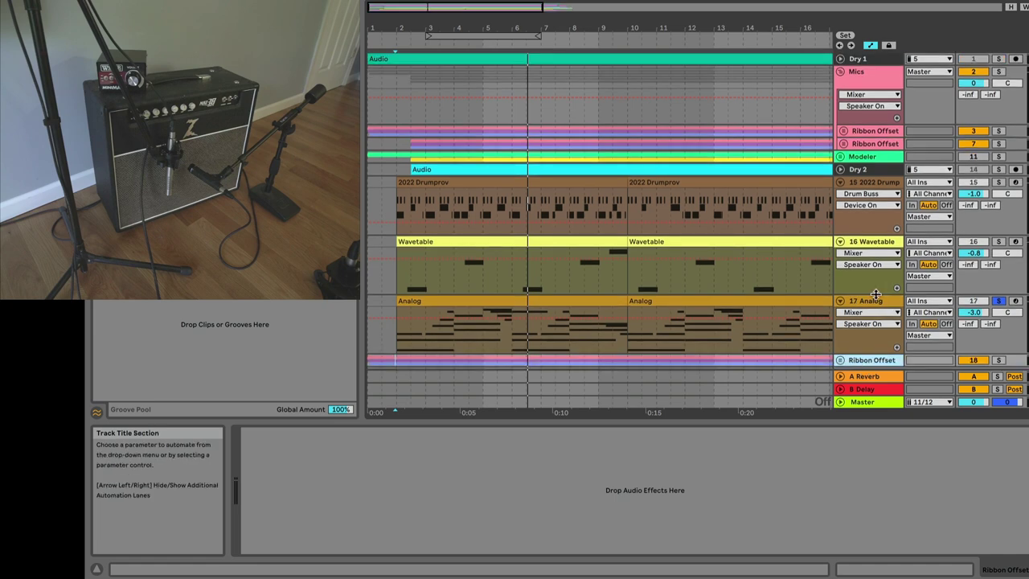
# - Empty the copied mic tracks of clips, unsolo Analog, and arm rm6 and sm57 for recording
pyautogui.scroll(-1, 852, 305)
pyautogui.click(840, 332)
pyautogui.scroll(-5, 800, 295)
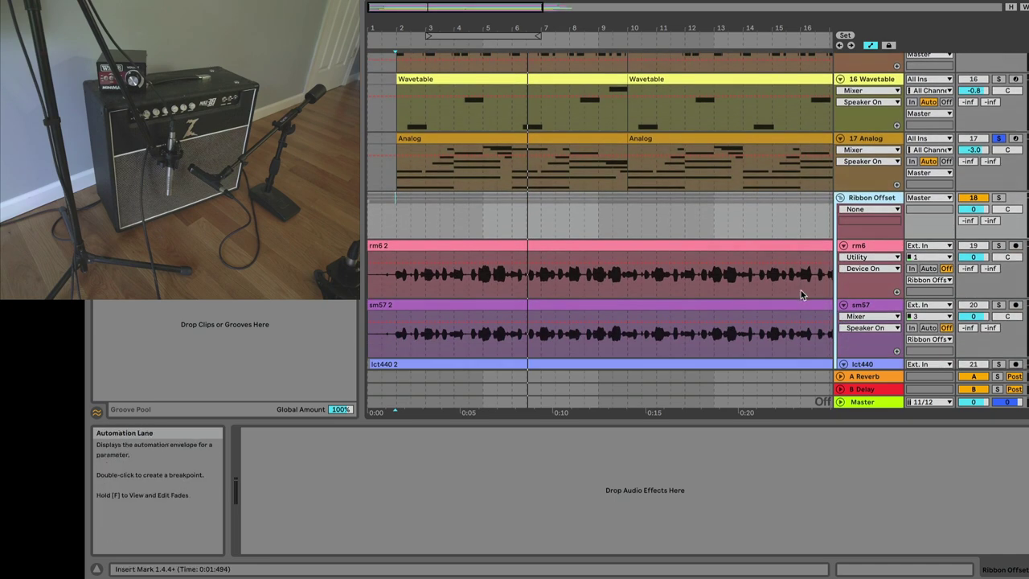
pyautogui.scroll(-3, 535, 58)
pyautogui.scroll(-2, 563, 241)
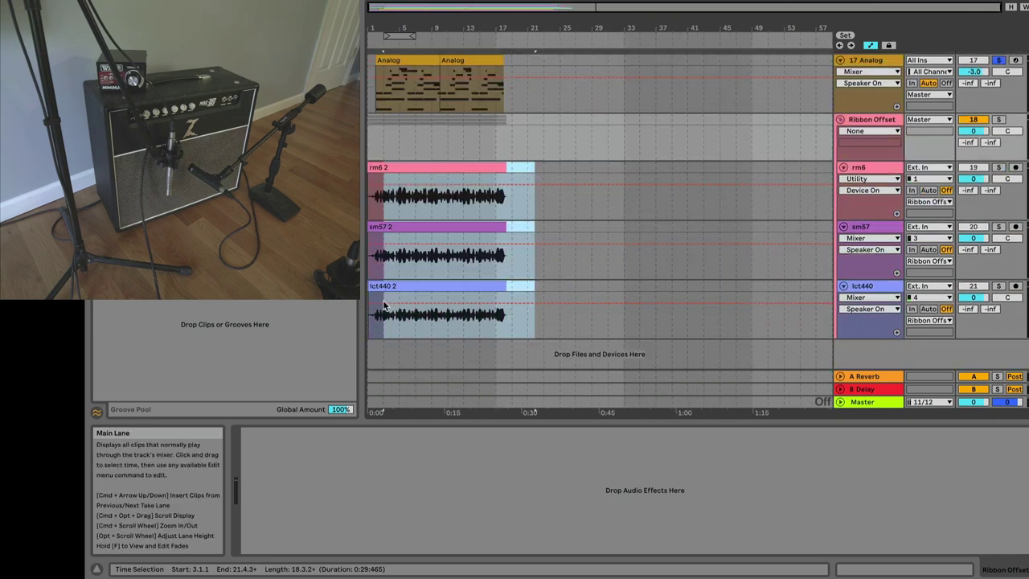
pyautogui.press('Delete')
pyautogui.click(998, 61)
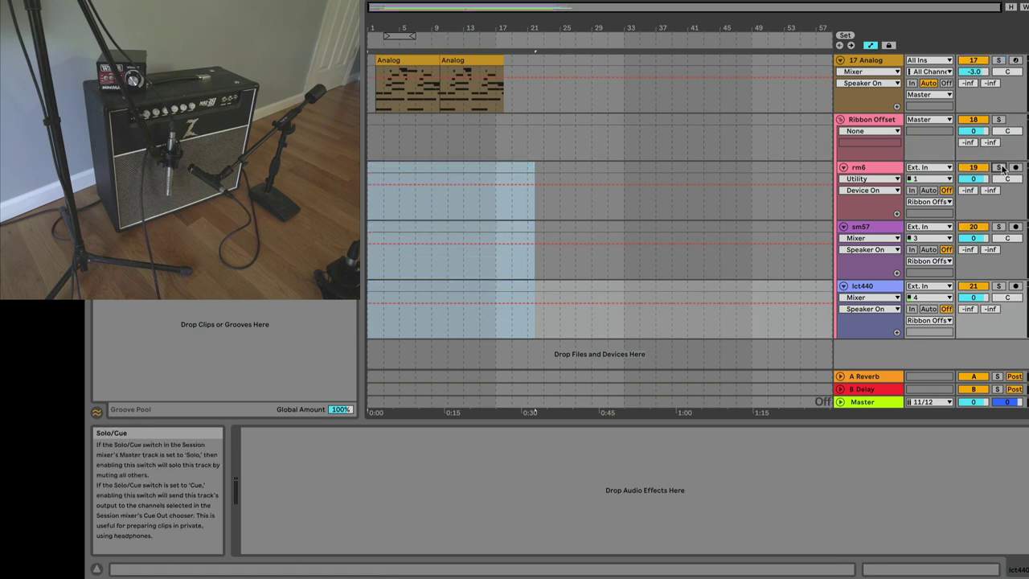
pyautogui.click(1015, 167)
pyautogui.keyDown('super'); pyautogui.click(1014, 227); pyautogui.keyUp('super')
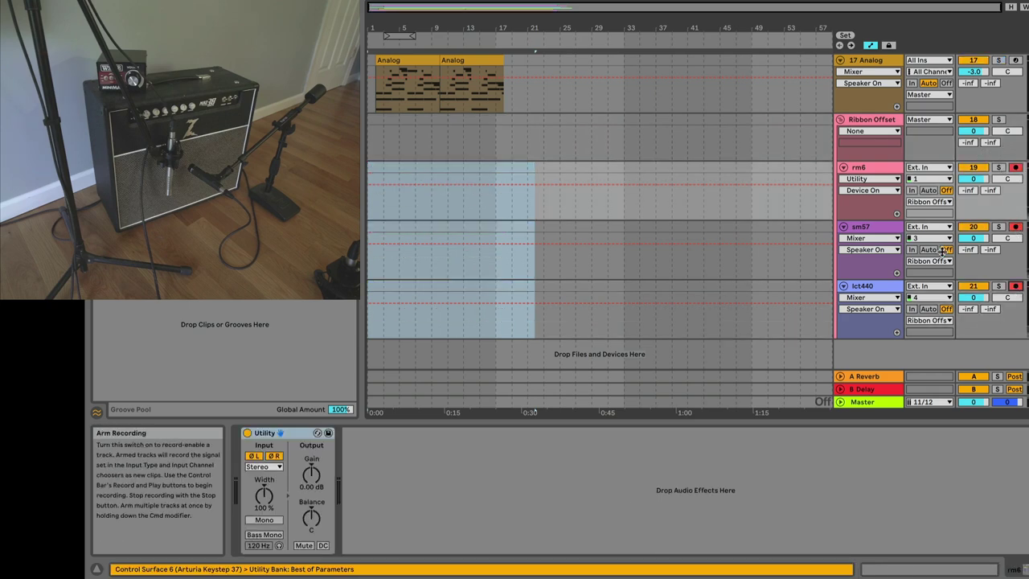
# - Route the 17 Analog track's output to Ext. Out, channel 5
pyautogui.scroll(3, 402, 129)
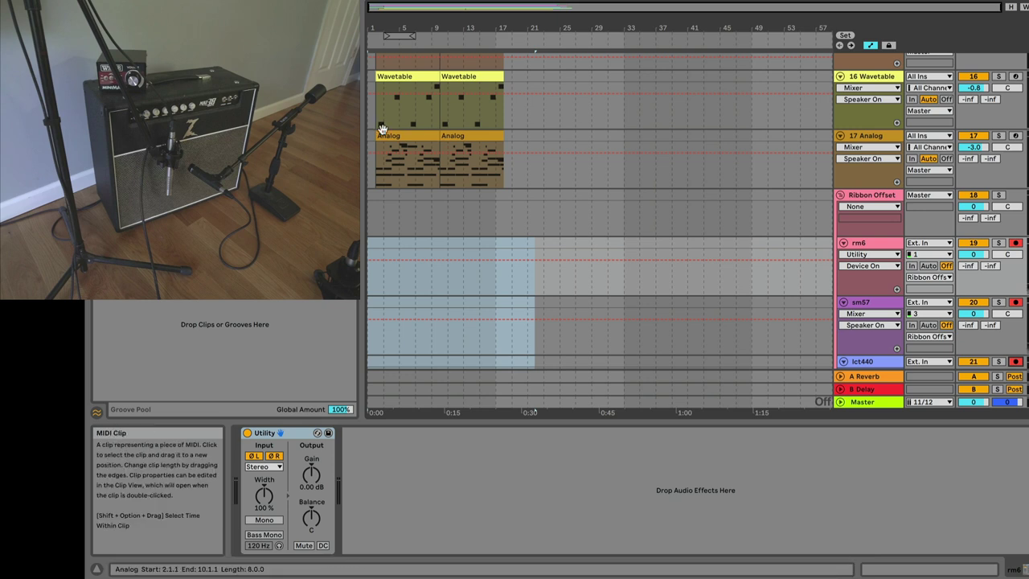
pyautogui.scroll(1, 924, 172)
pyautogui.click(925, 176)
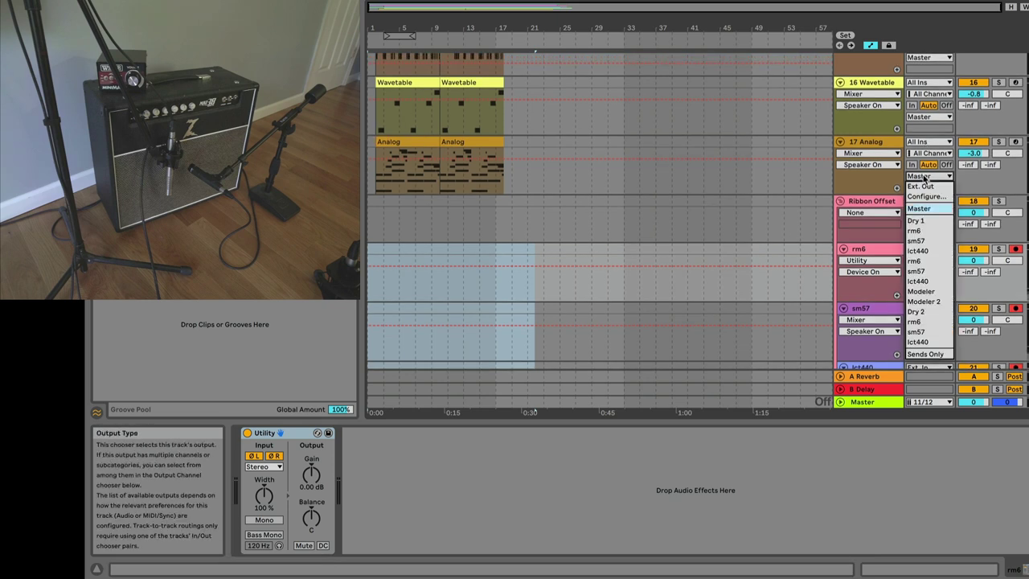
pyautogui.click(921, 186)
pyautogui.click(925, 188)
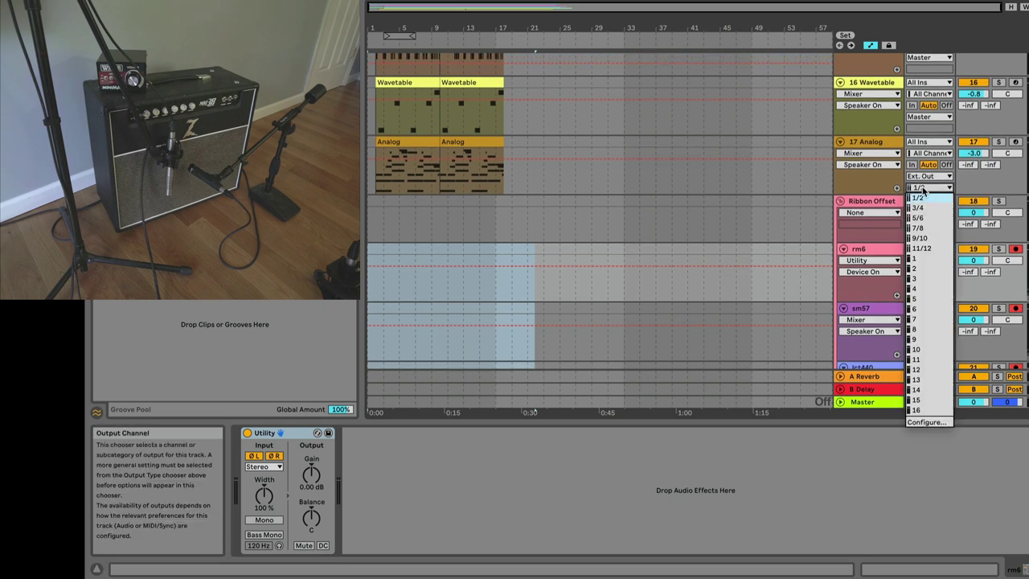
pyautogui.click(919, 298)
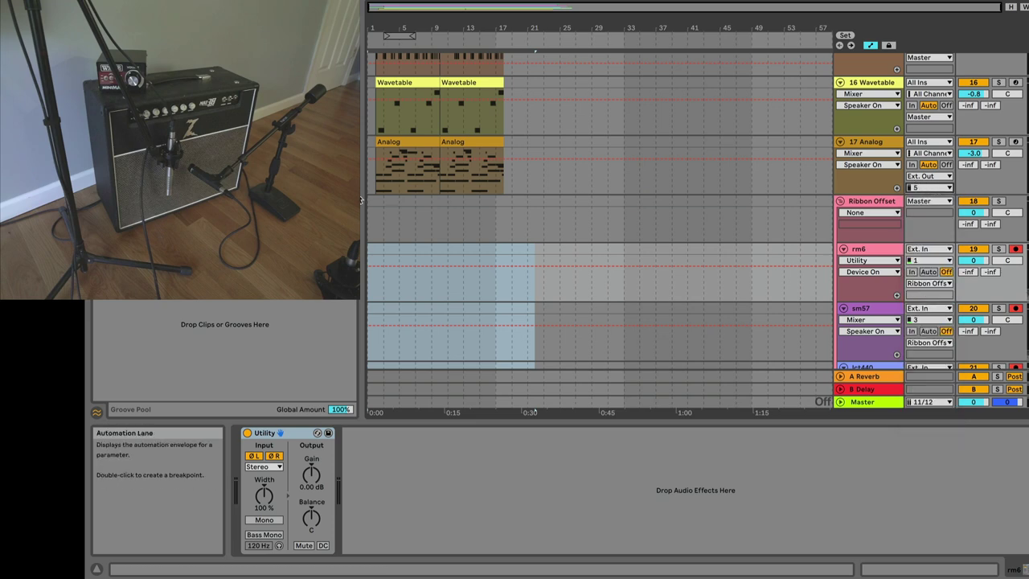
# - Record the Analog part over bars 2–17 onto the armed rm6, sm57 and lct440 tracks, then play it back
pyautogui.click(383, 139)
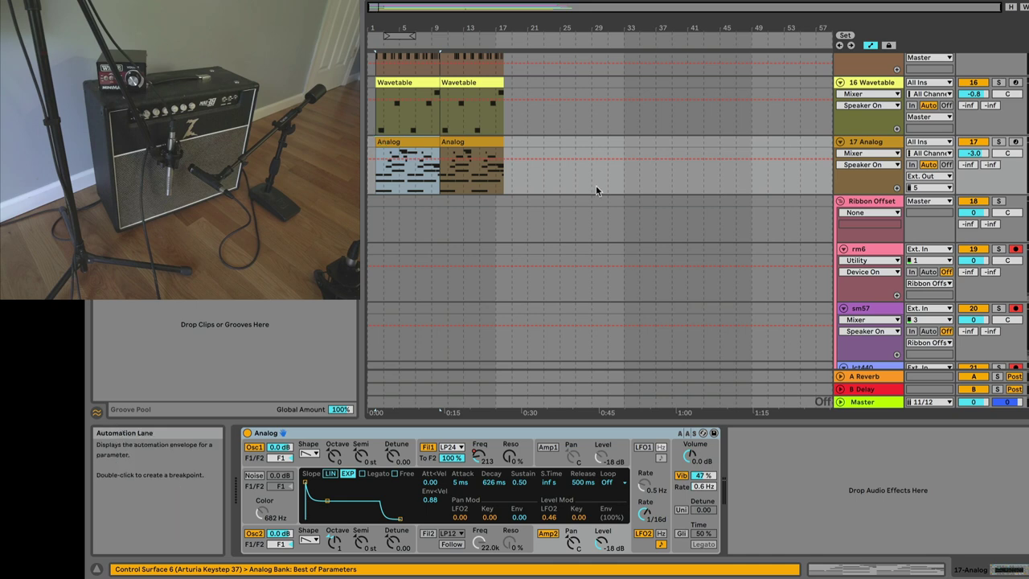
pyautogui.moveTo(497, 12); pyautogui.dragTo(375, 9)
pyautogui.press('F9')
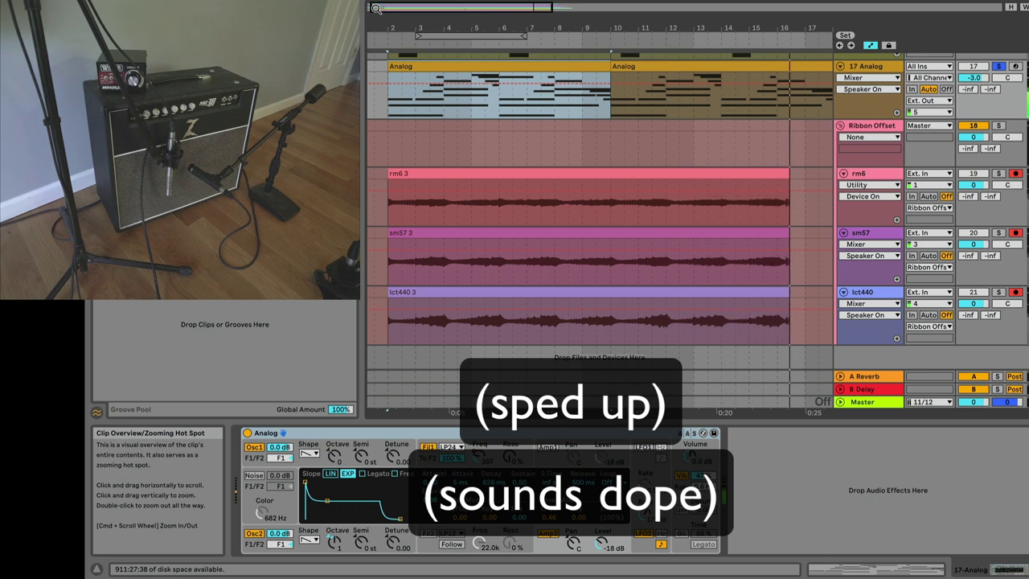
pyautogui.press('space')
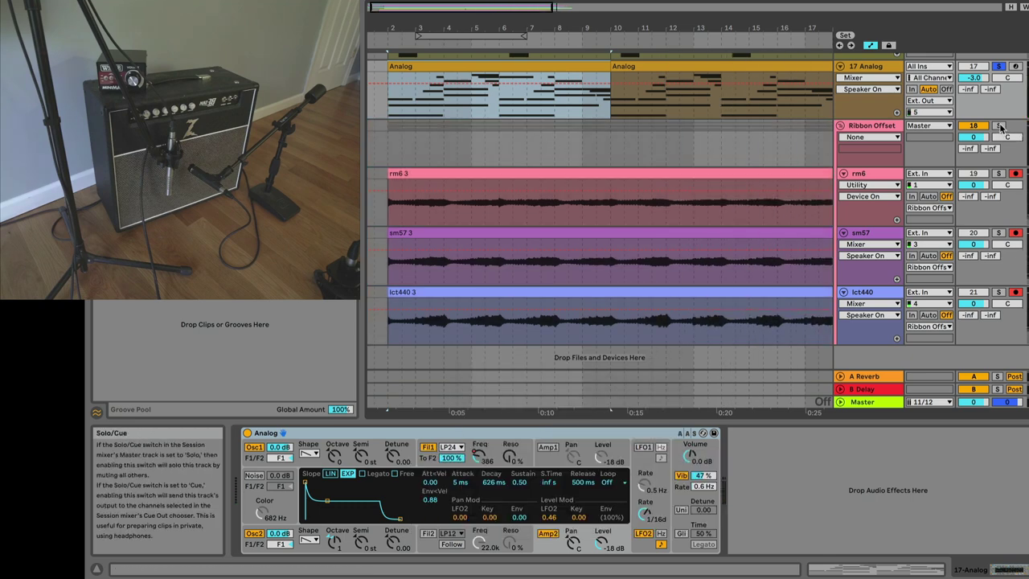
pyautogui.press('space')
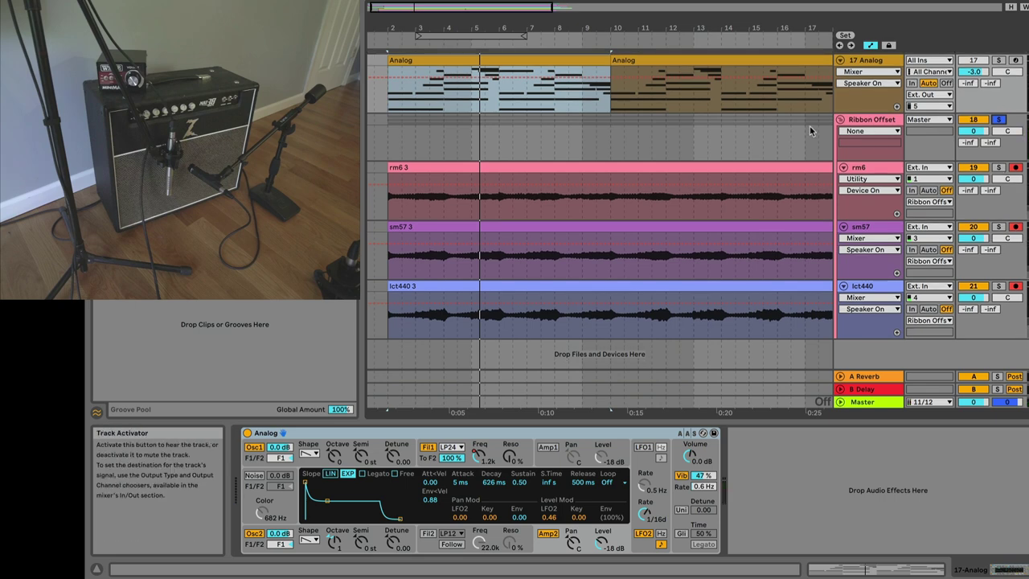
pyautogui.moveTo(406, 7); pyautogui.dragTo(390, 49)
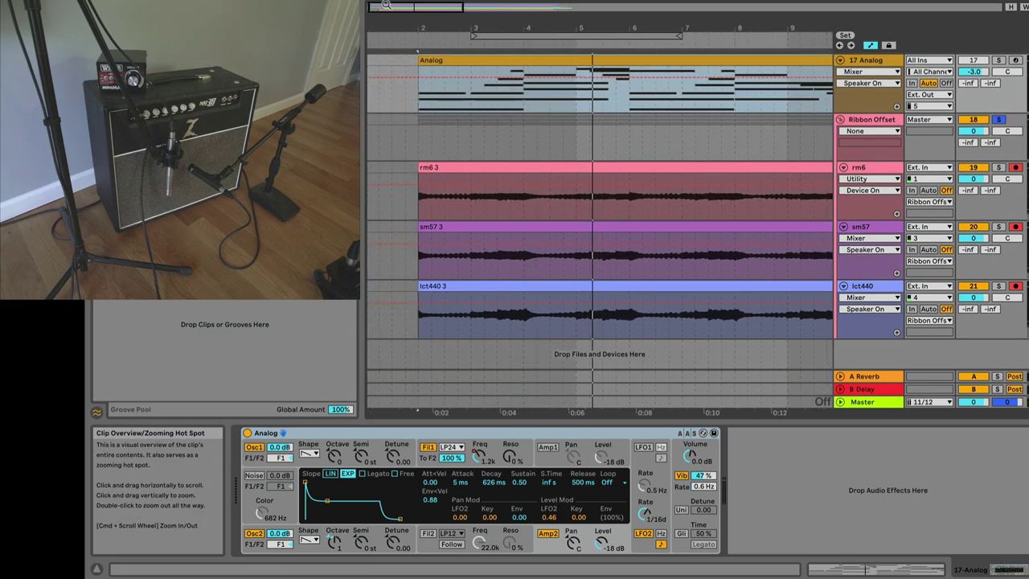
pyautogui.click(999, 169)
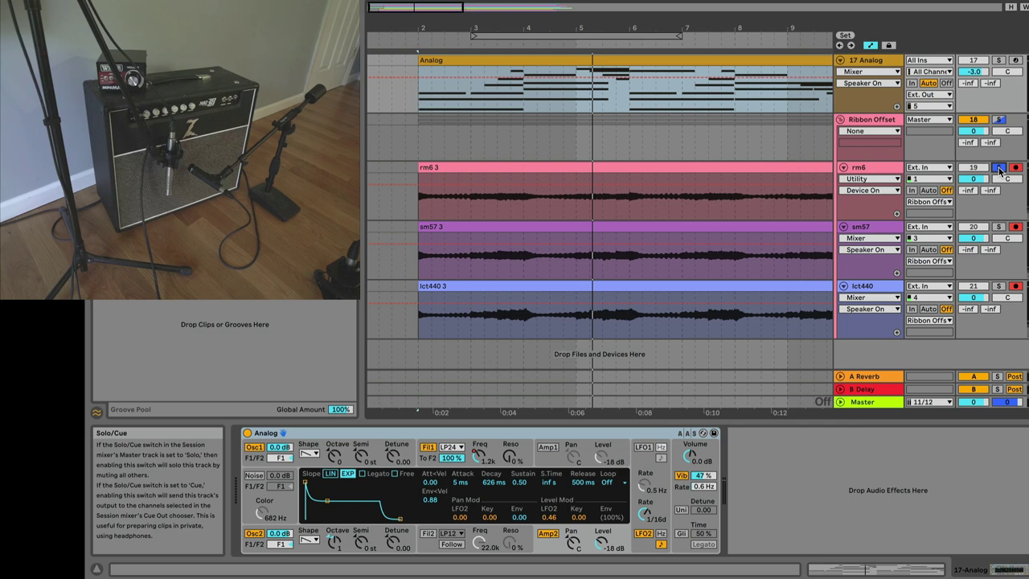
pyautogui.click(999, 226)
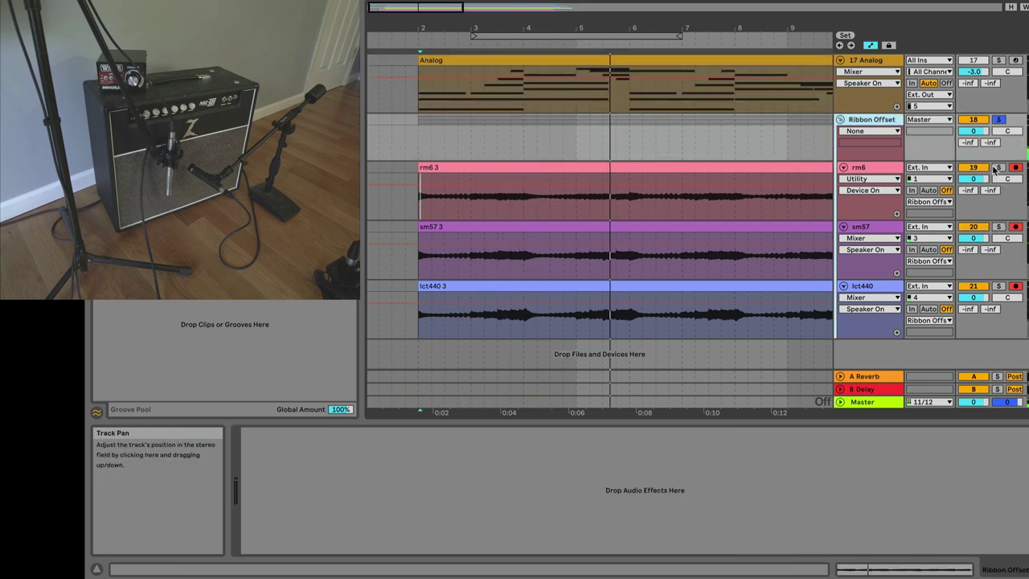
pyautogui.click(998, 168)
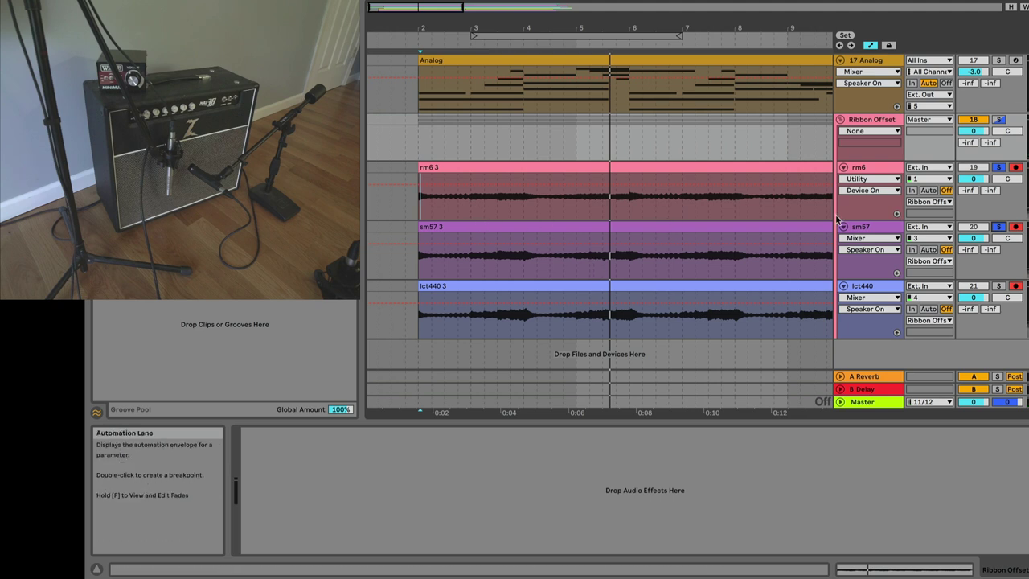
pyautogui.press('space')
pyautogui.click(867, 169)
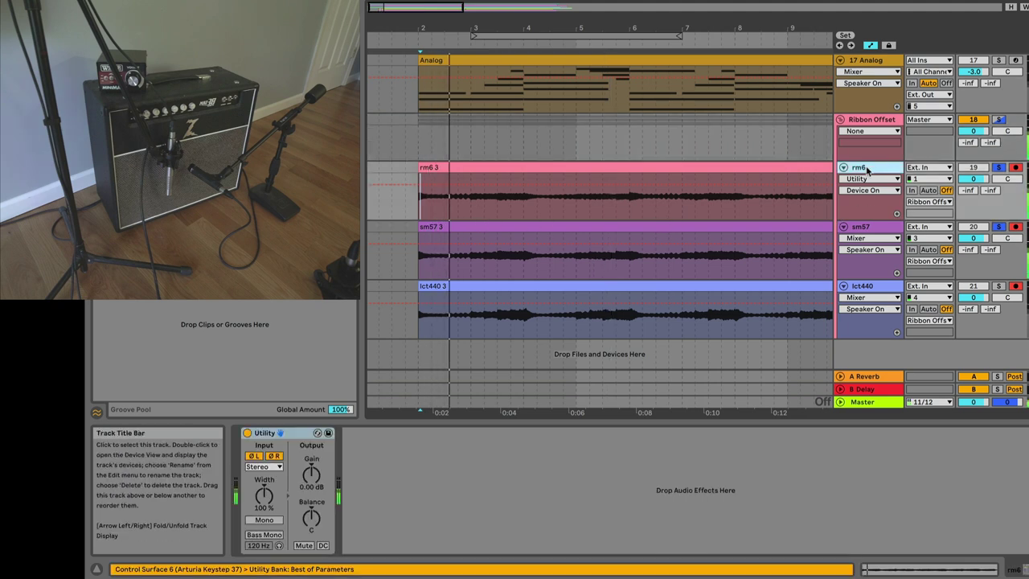
pyautogui.click(247, 432)
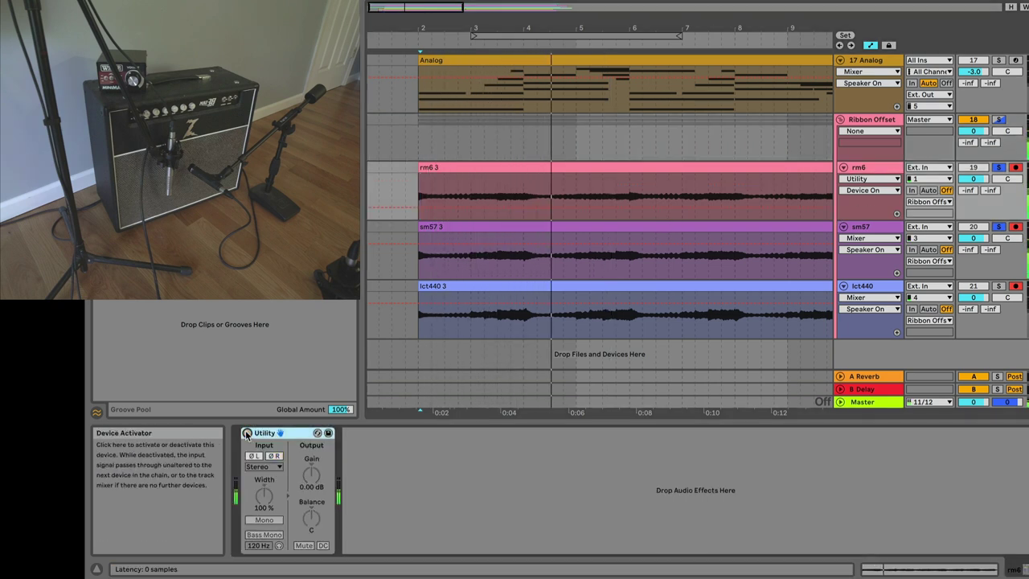
pyautogui.click(247, 433)
pyautogui.press('space')
pyautogui.click(1000, 119)
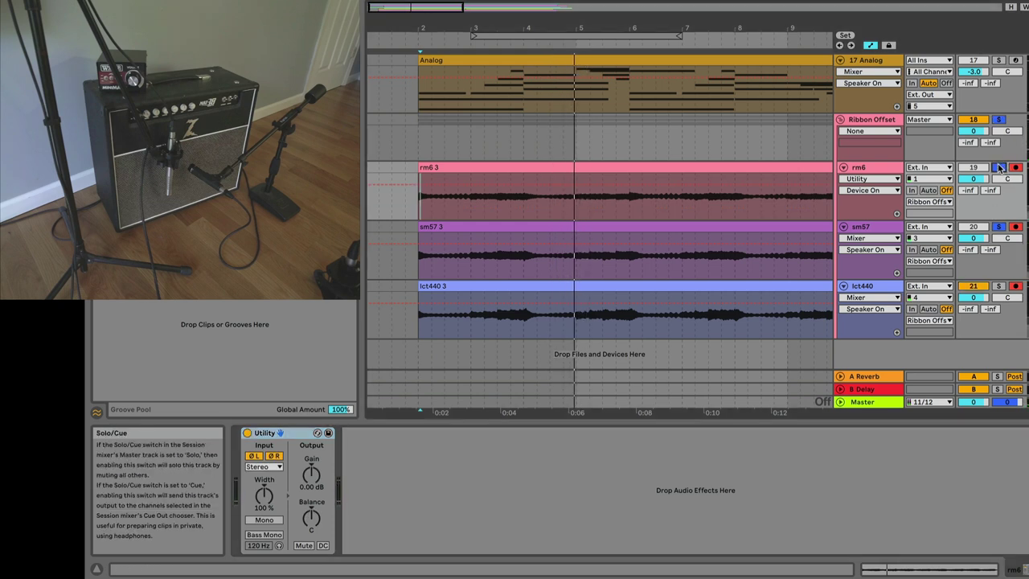
pyautogui.click(870, 121)
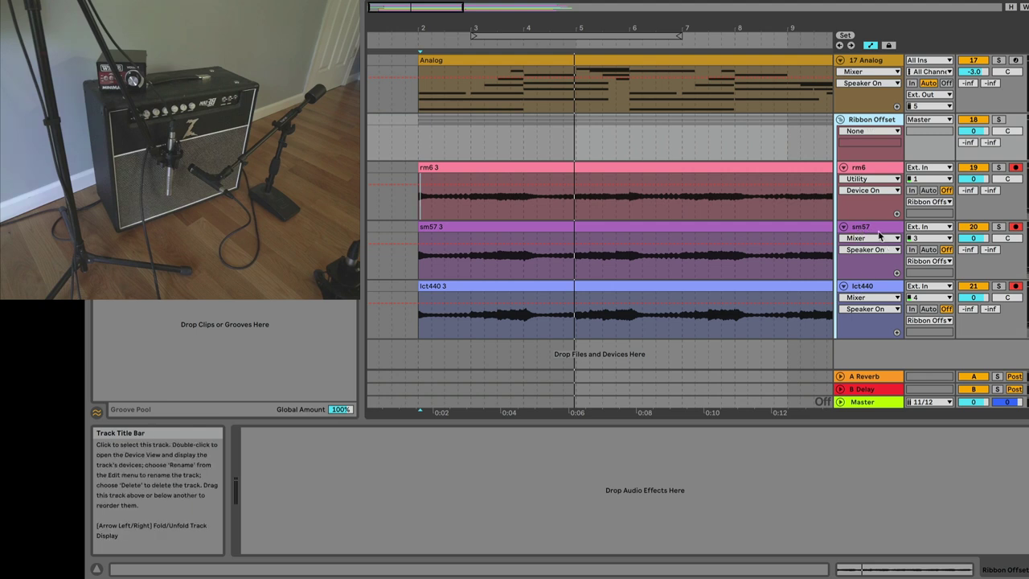
# - Pan sm57 left and, with rm6 soloed, raise rm6's volume to 2.0 dB
pyautogui.moveTo(1006, 238); pyautogui.dragTo(1006, 241)
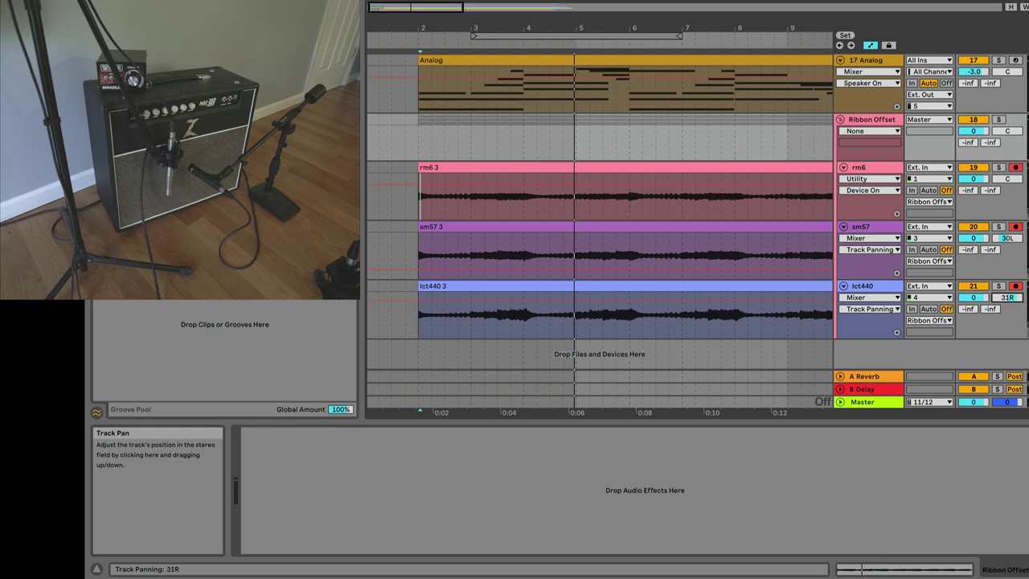
pyautogui.click(998, 120)
pyautogui.press('space')
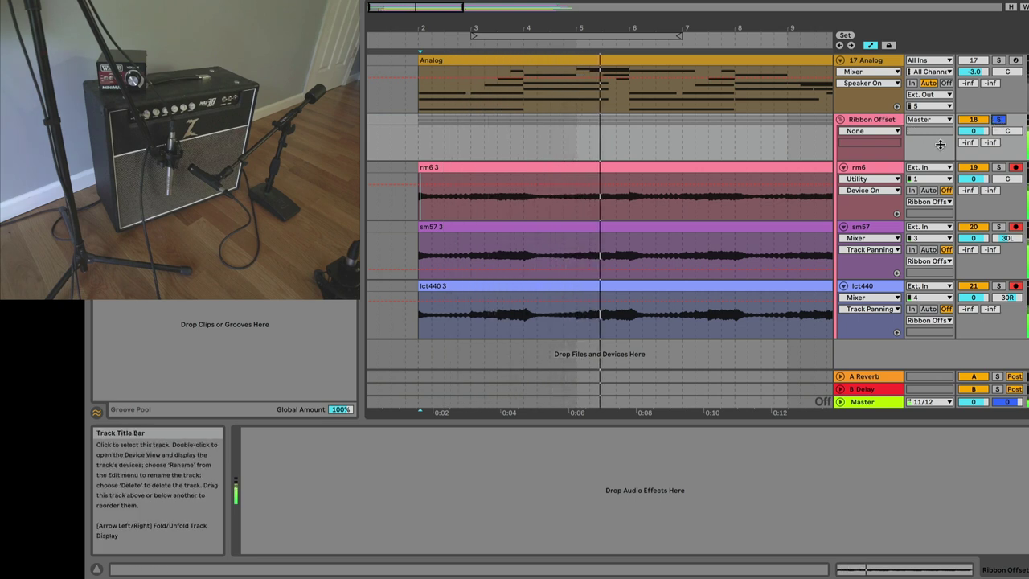
pyautogui.click(998, 167)
pyautogui.press('space')
pyautogui.press('space')
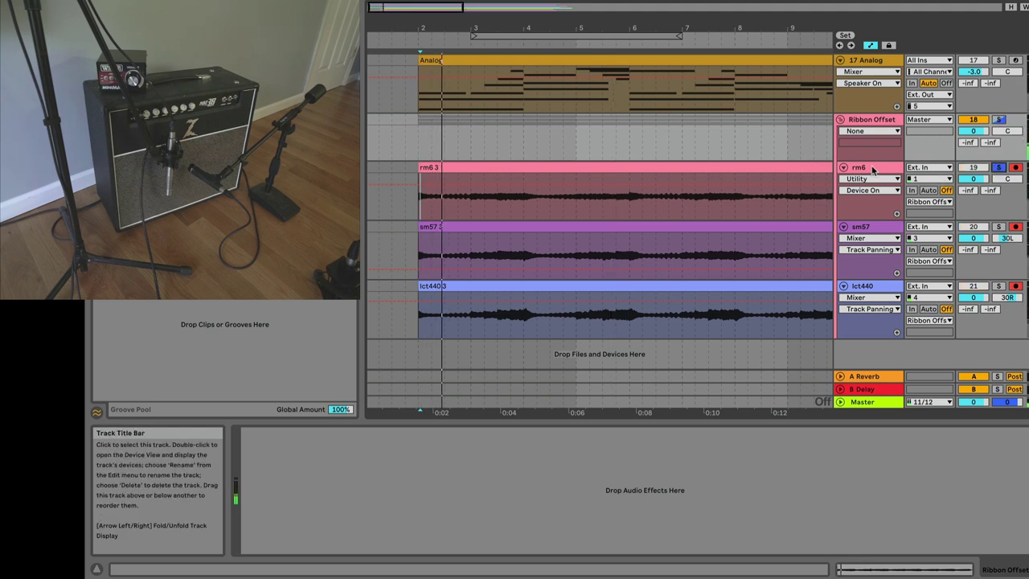
pyautogui.moveTo(972, 178); pyautogui.dragTo(979, 182)
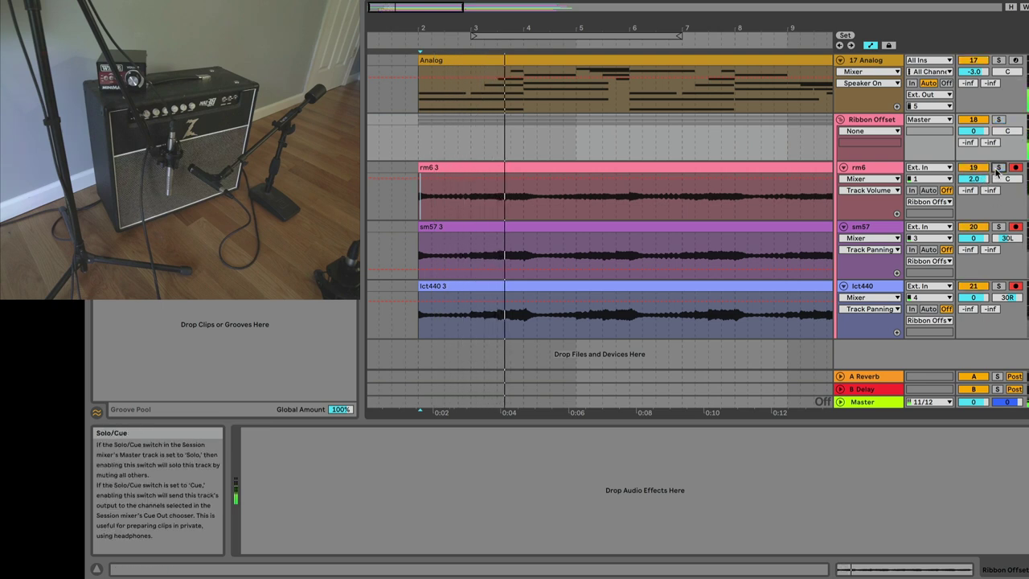
# - Clear solos, pan sm57 further to 45L, and re-solo the Ribbon Offset group
pyautogui.click(1003, 248)
pyautogui.moveTo(1003, 242); pyautogui.dragTo(1003, 244)
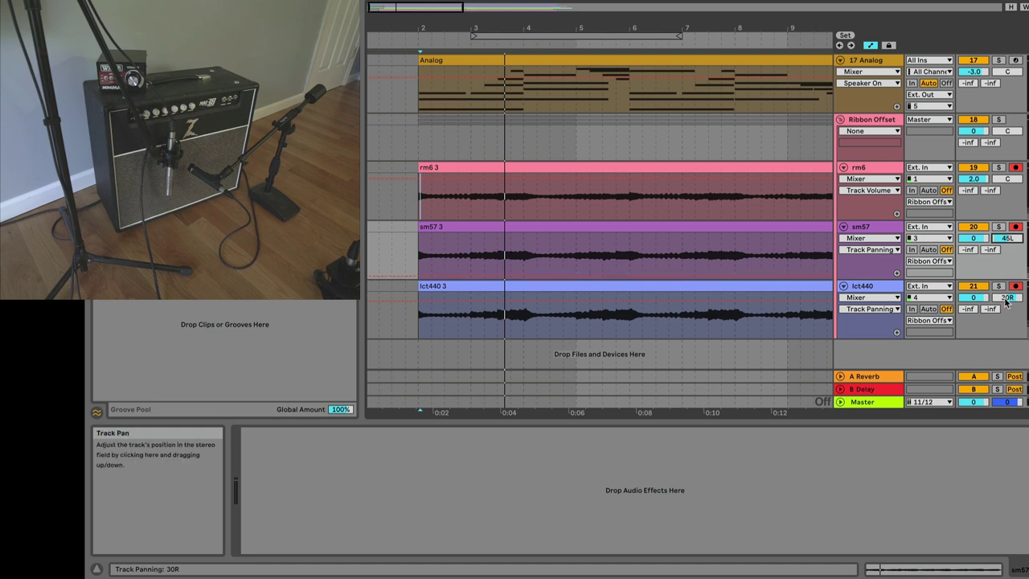
pyautogui.click(1000, 120)
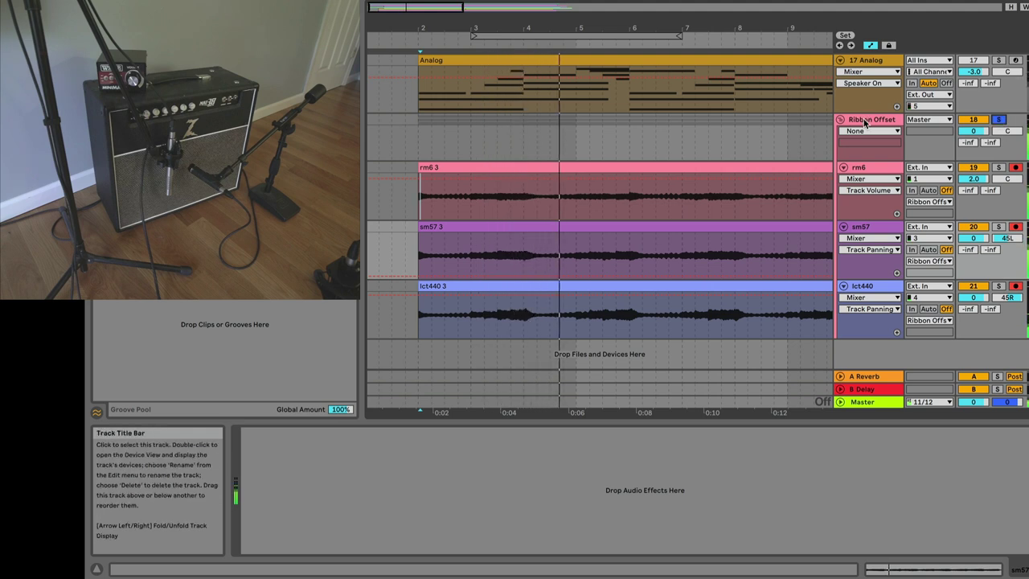
# - On Ribbon Offset's EQ Eight, cut about 1.98 kHz with higher Q and boost 808 Hz by 2.85 dB
pyautogui.click(521, 143)
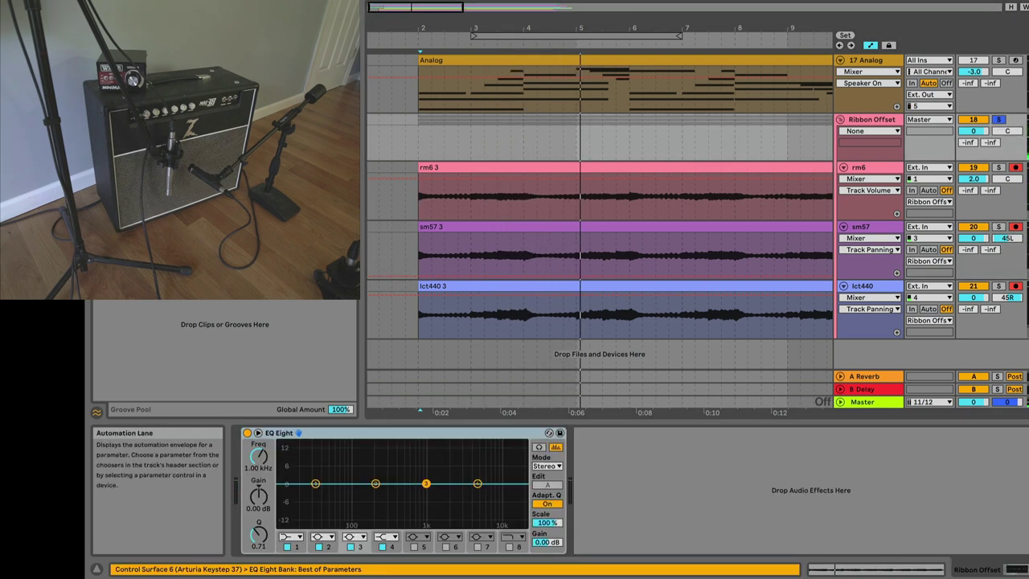
pyautogui.click(517, 265)
pyautogui.click(873, 119)
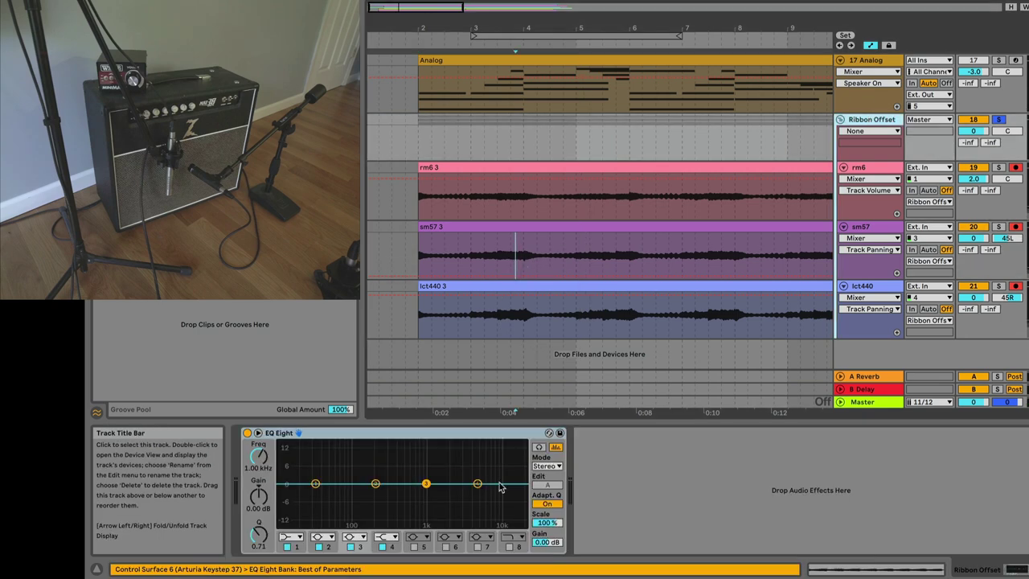
pyautogui.press('space')
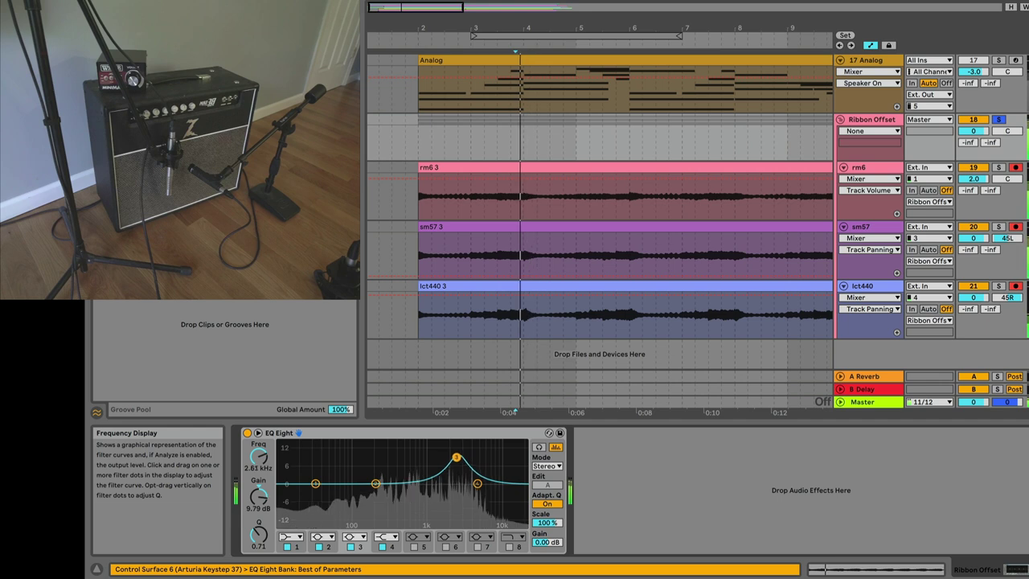
pyautogui.moveTo(258, 534); pyautogui.dragTo(258, 527)
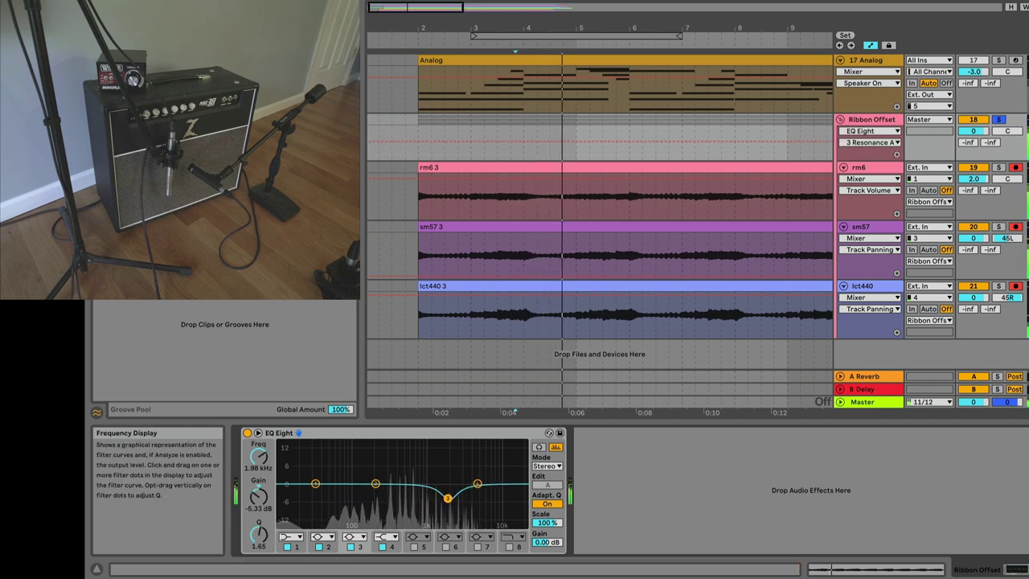
pyautogui.moveTo(376, 483); pyautogui.dragTo(419, 476)
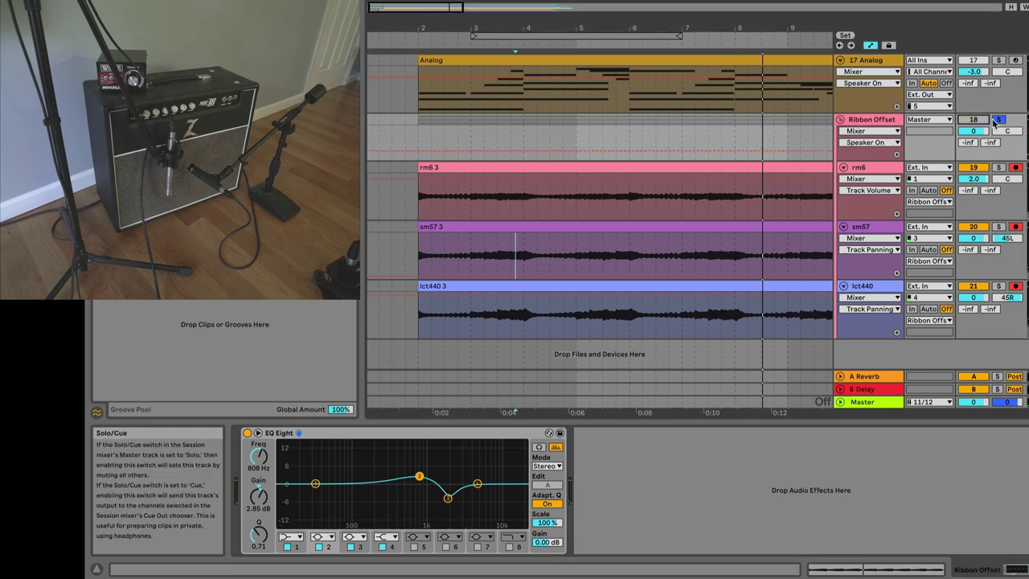
# - Route the 17 Analog track's output to Master
pyautogui.scroll(2, 1015, 127)
pyautogui.scroll(3, 1015, 127)
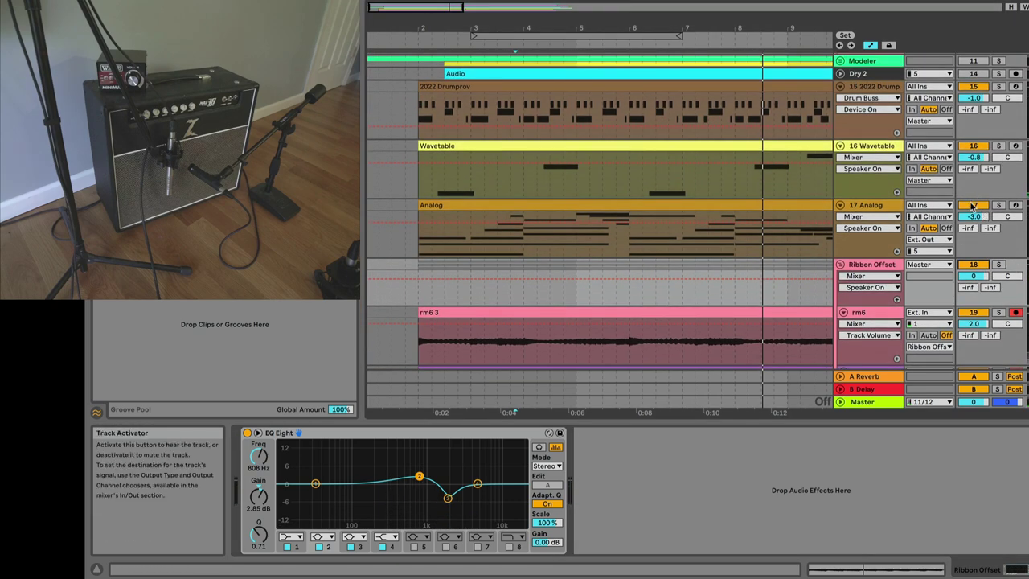
pyautogui.click(932, 240)
pyautogui.click(924, 278)
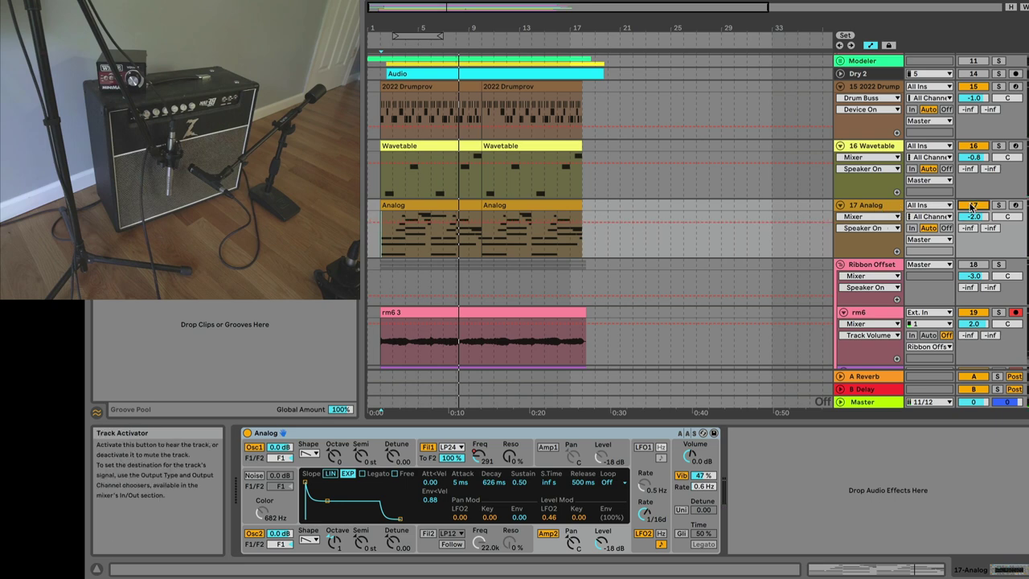
# - Play the arrangement and boost Ribbon Offset's EQ Eight band 4 by 3.60 dB around 2.83 kHz
pyautogui.scroll(-1, 833, 272)
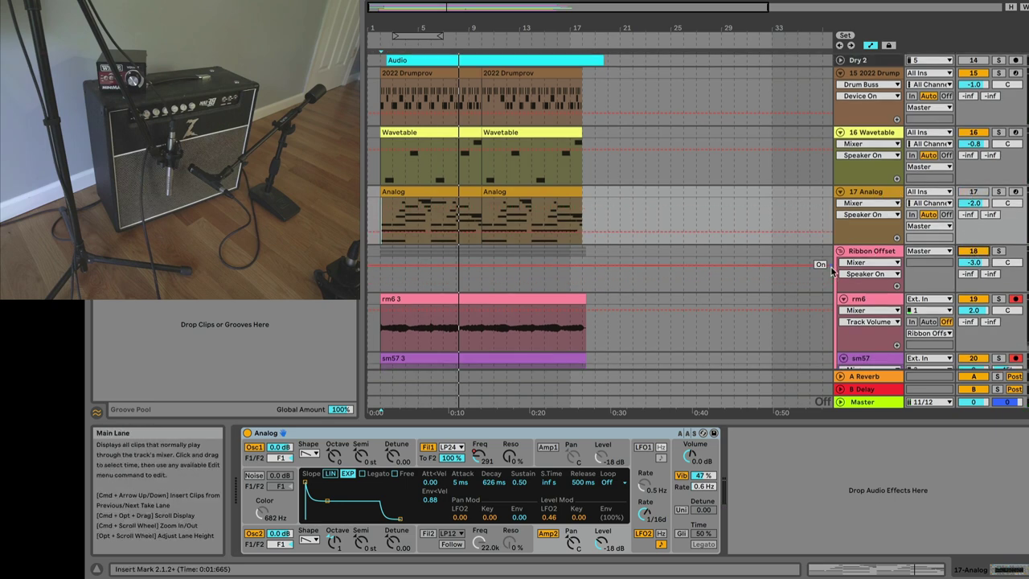
pyautogui.scroll(-1, 832, 270)
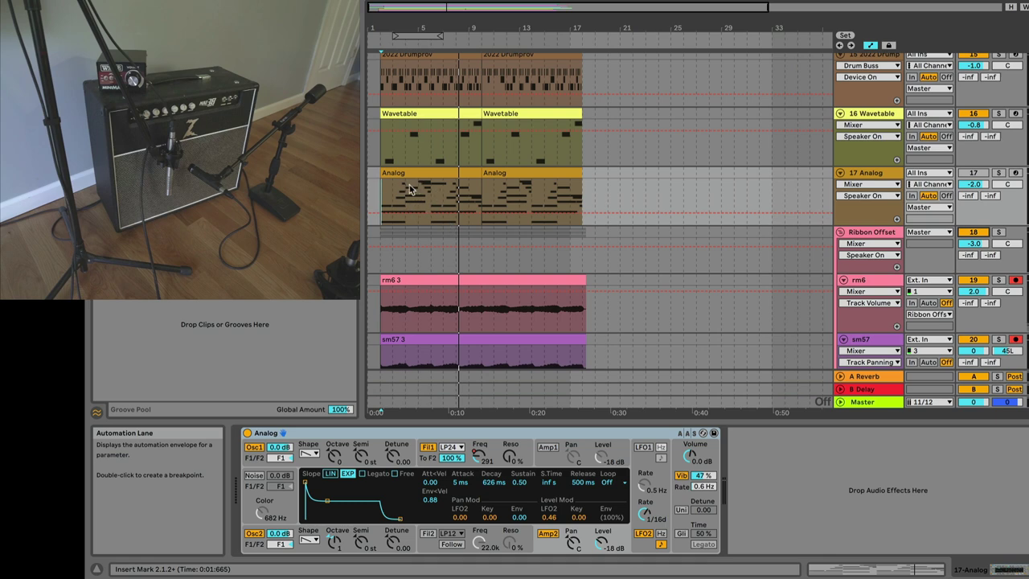
pyautogui.press('space')
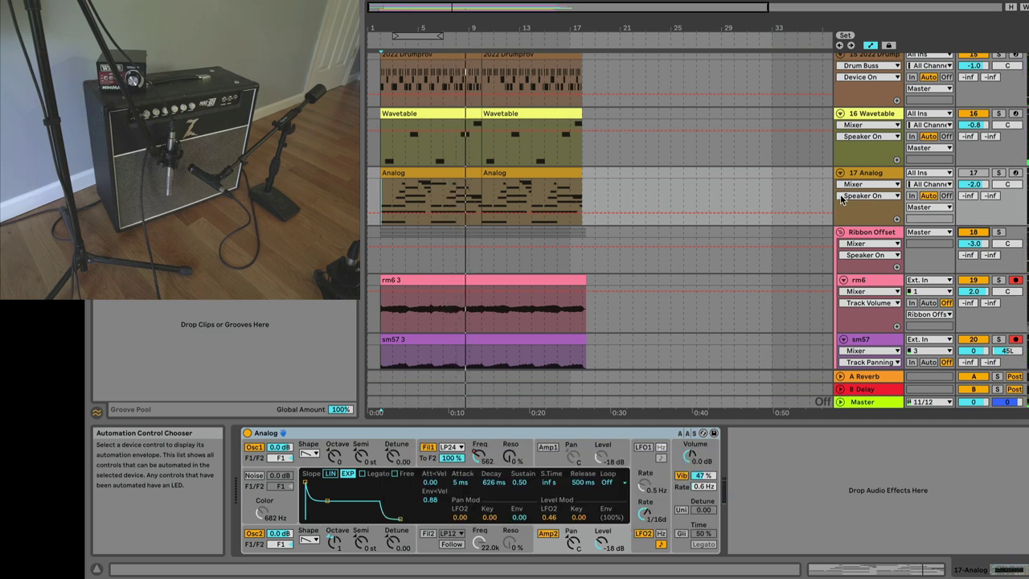
pyautogui.click(878, 241)
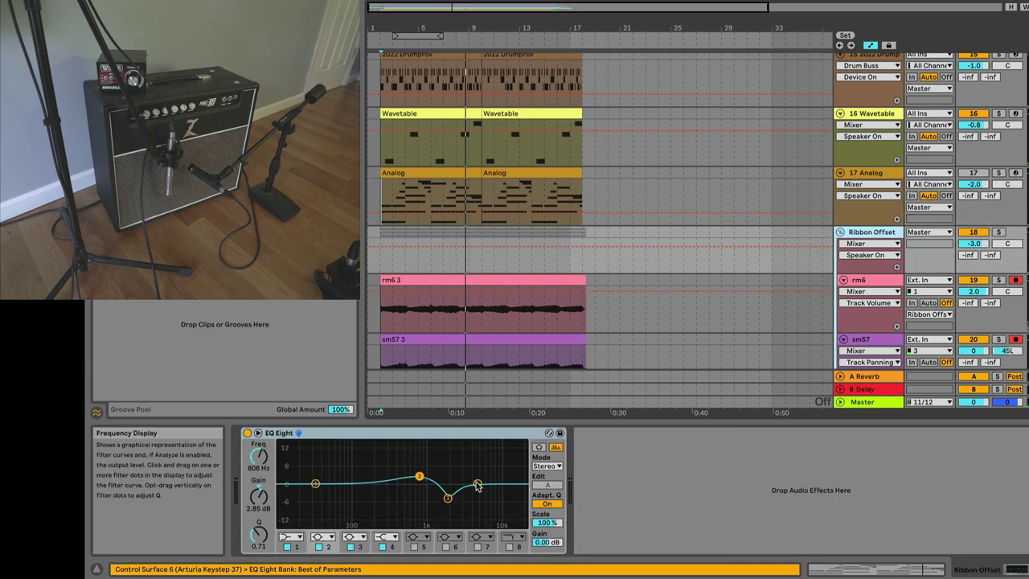
pyautogui.moveTo(478, 484); pyautogui.dragTo(456, 474)
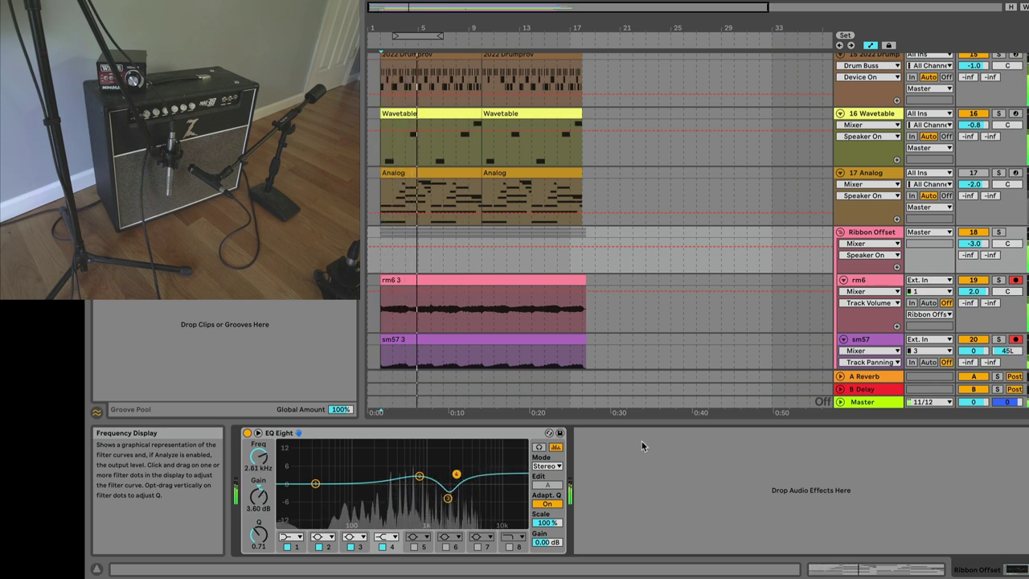
pyautogui.scroll(3, 796, 213)
pyautogui.scroll(2, 795, 210)
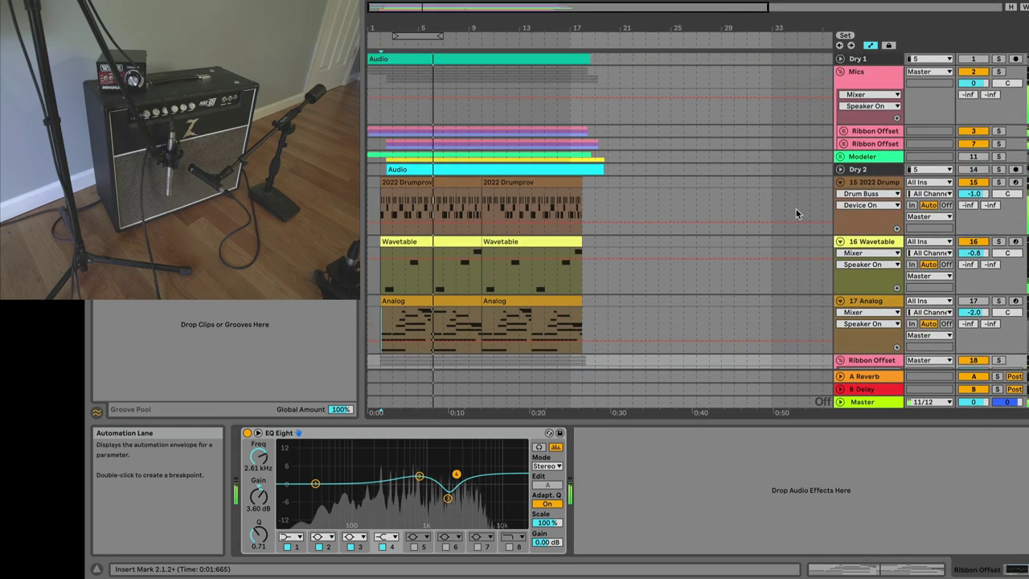